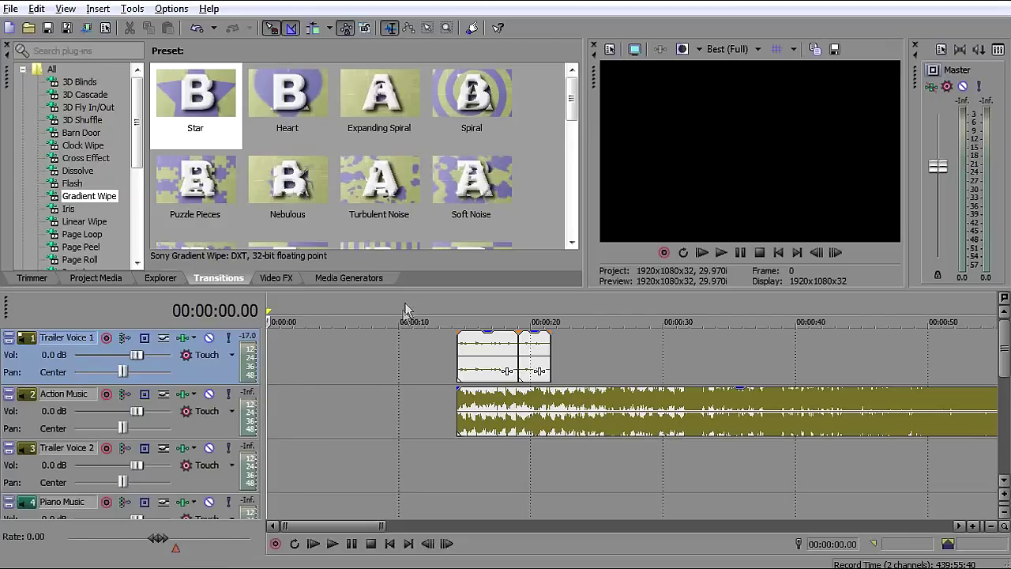
# Step: Collapse the docked area so all seven tracks fill the window, and put the cursor near 13 seconds
pyautogui.moveTo(407, 287); pyautogui.dragTo(422, 6)
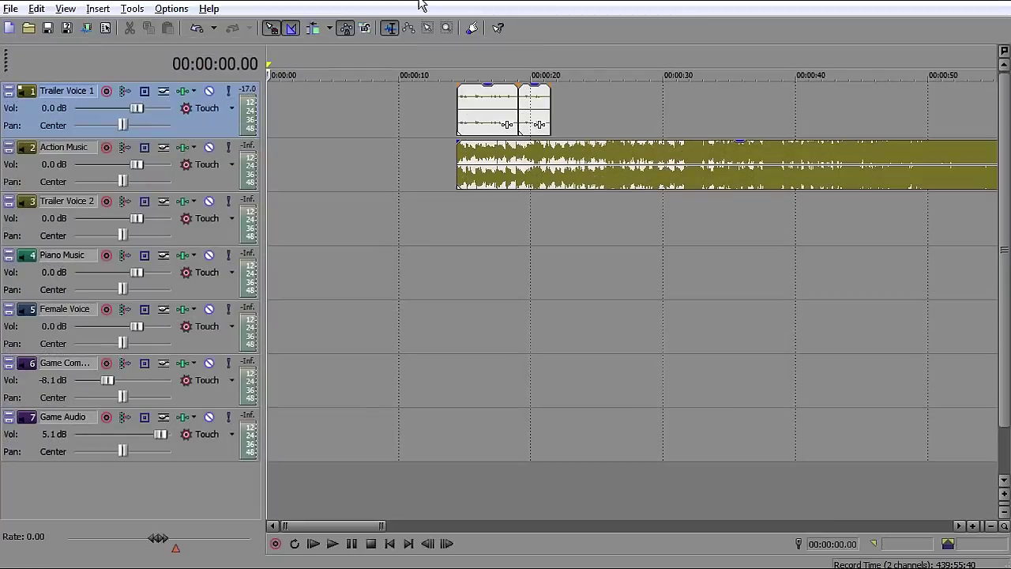
pyautogui.click(442, 101)
# Step: Zoom in, select the first Trailer Voice 1 clip, solo its track and play it alone
pyautogui.scroll(3, 588, 120)
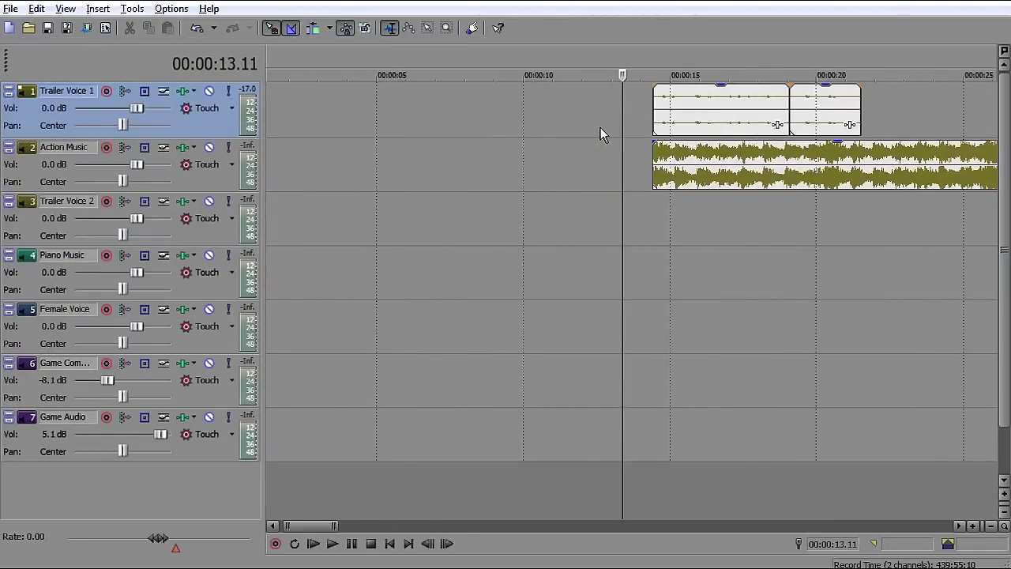
pyautogui.hscroll(3, 501, 126)
pyautogui.click(478, 108)
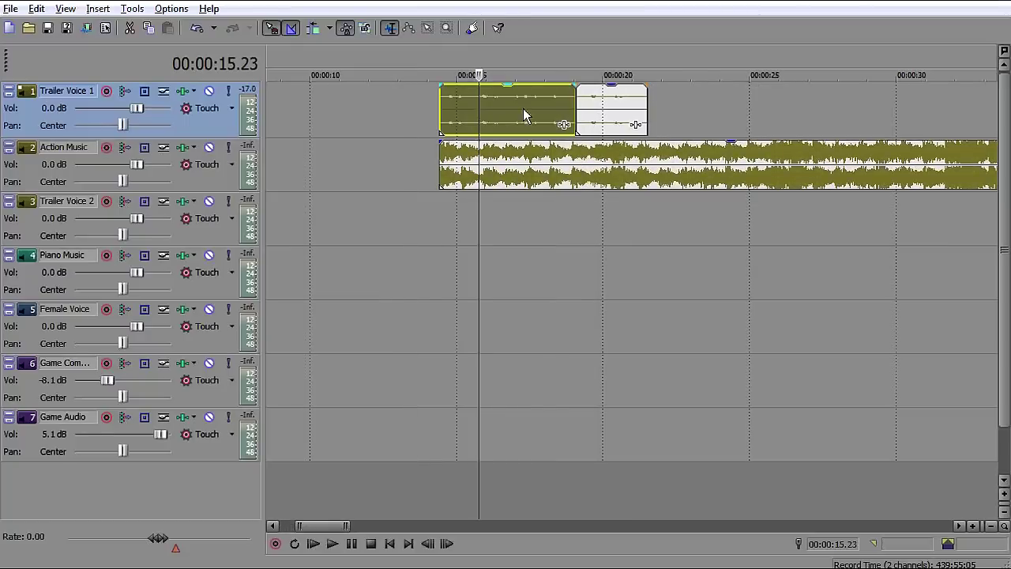
pyautogui.click(228, 92)
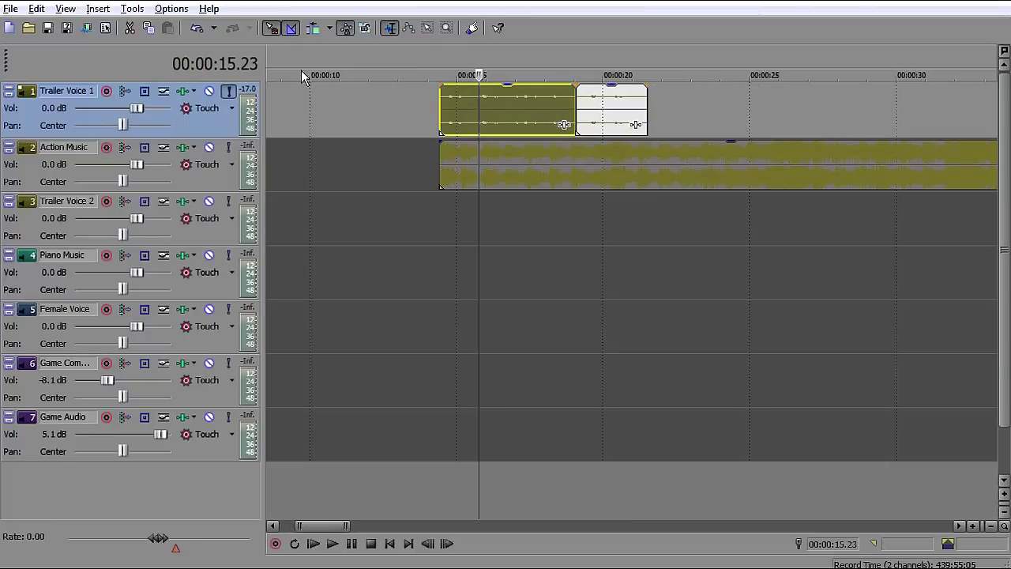
pyautogui.click(434, 95)
pyautogui.press('space')
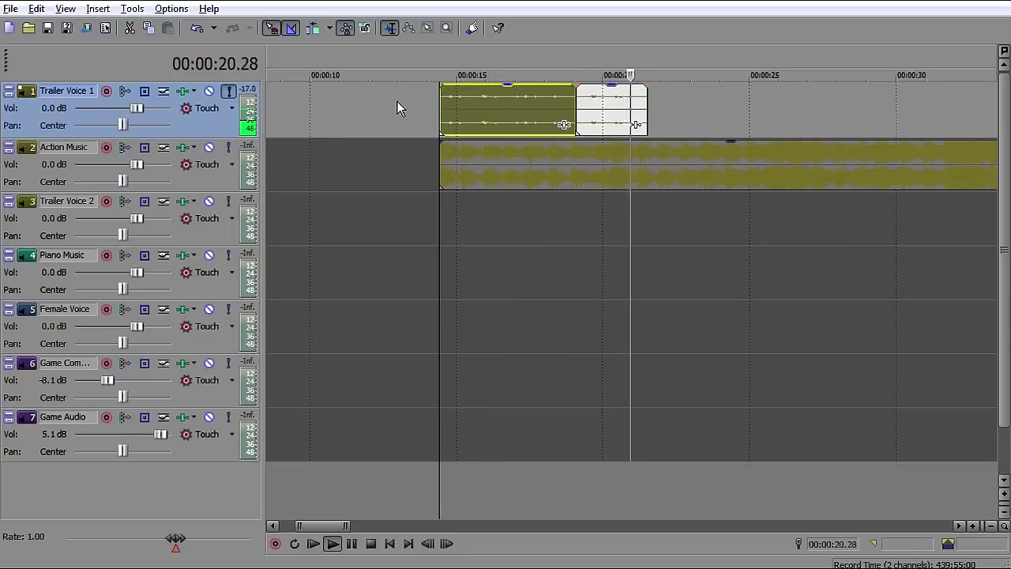
pyautogui.press('space')
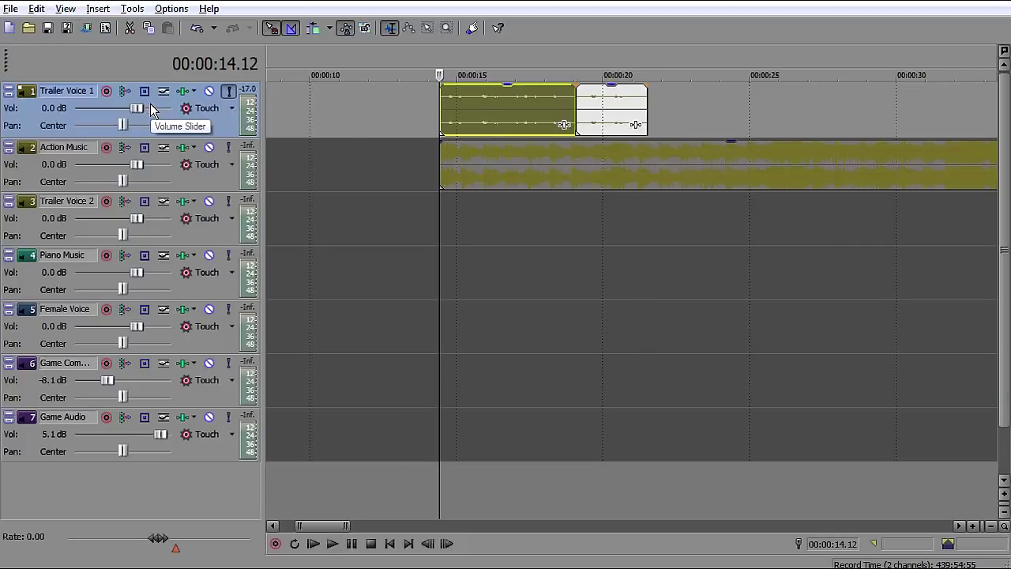
# Step: Unsolo Trailer Voice 1, solo Action Music and play the music alone
pyautogui.click(229, 92)
pyautogui.click(229, 91)
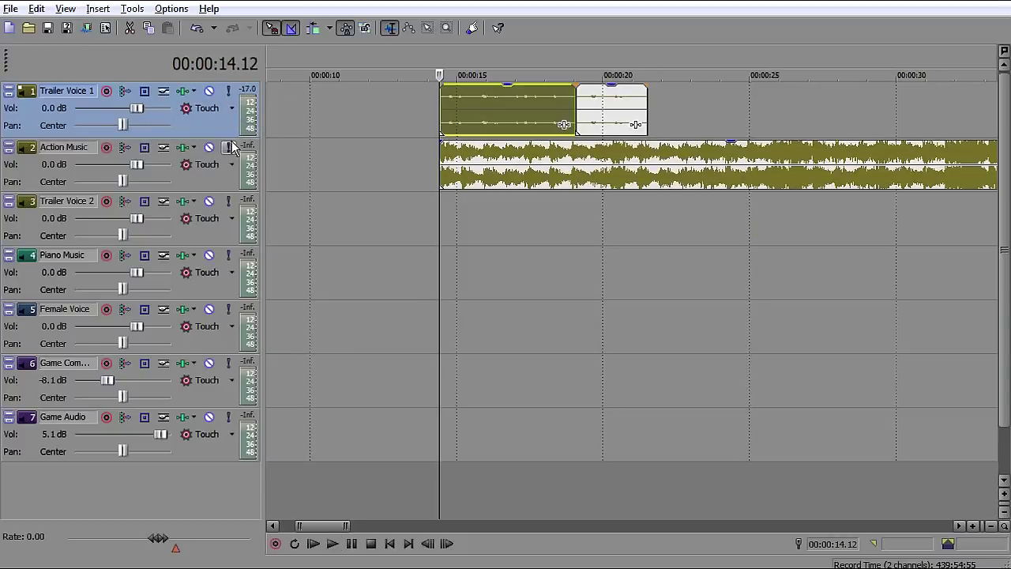
pyautogui.click(229, 148)
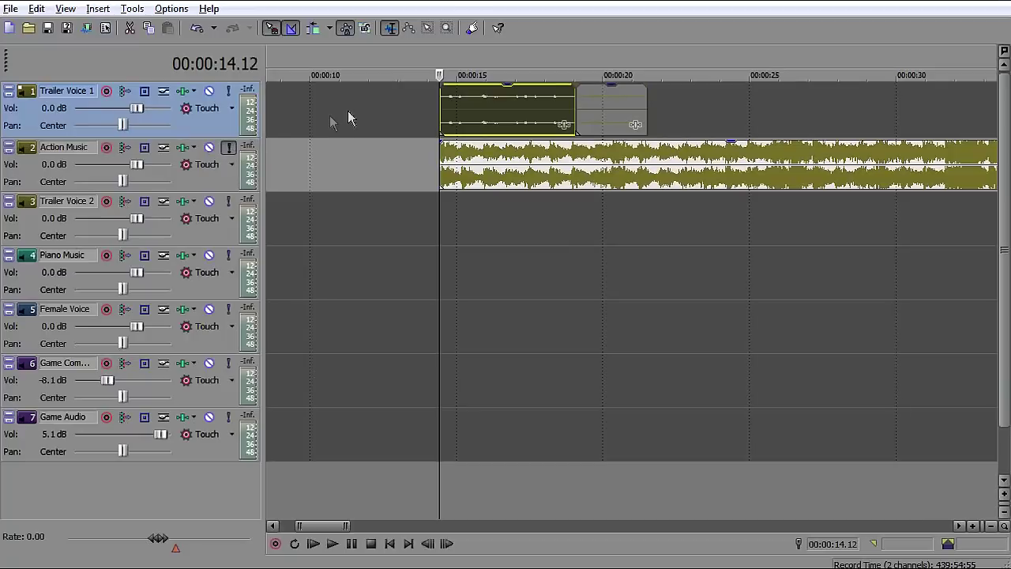
pyautogui.press('space')
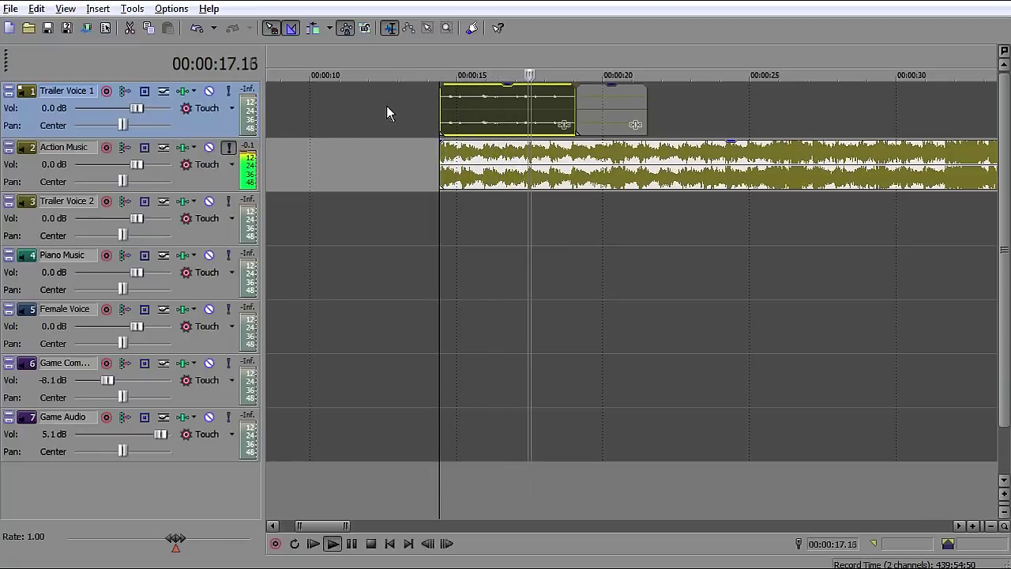
pyautogui.press('space')
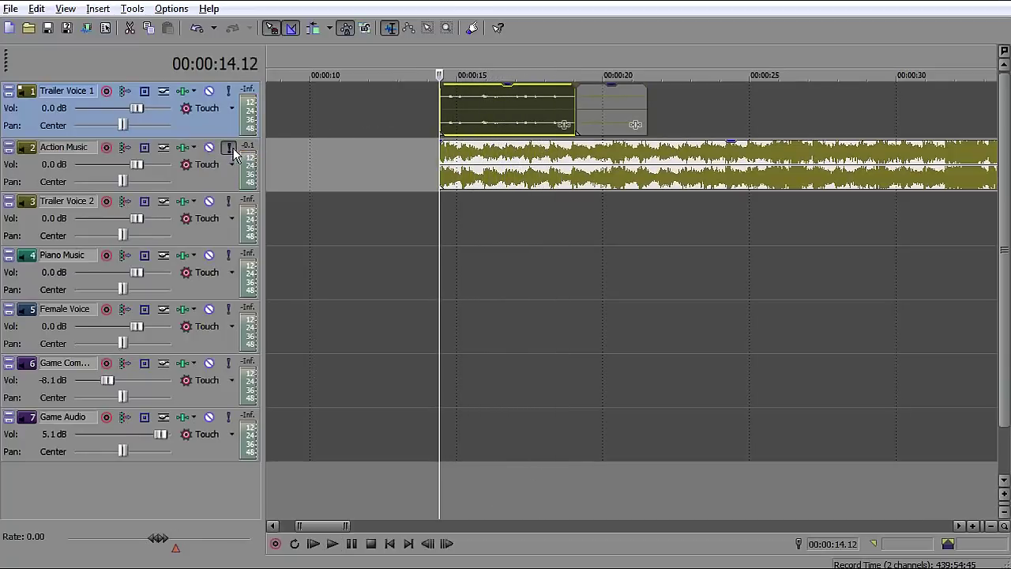
# Step: Unsolo Action Music, nudge Trailer Voice 1 louder and Action Music quieter, and play the mix
pyautogui.click(228, 148)
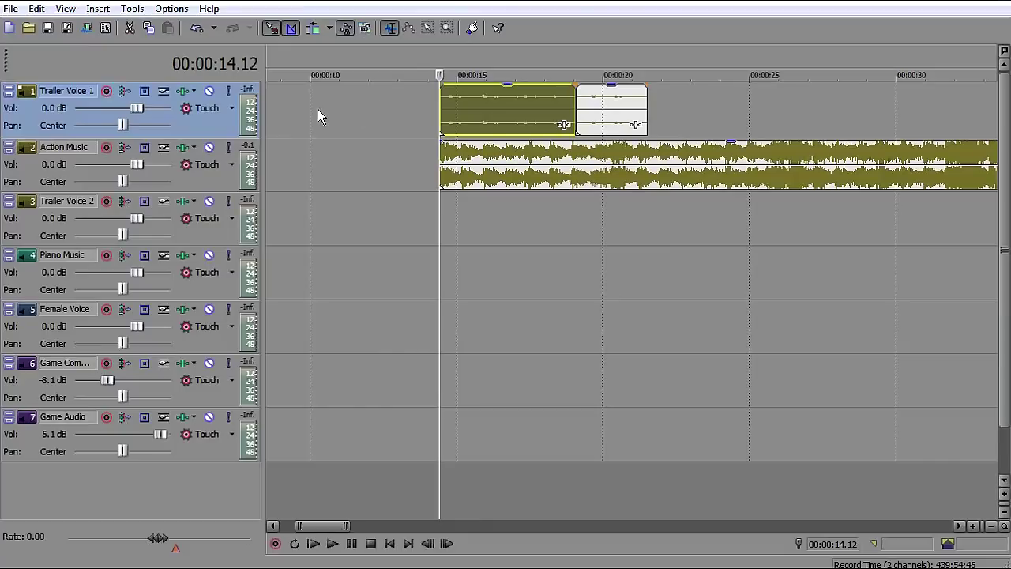
pyautogui.moveTo(138, 109); pyautogui.dragTo(164, 105)
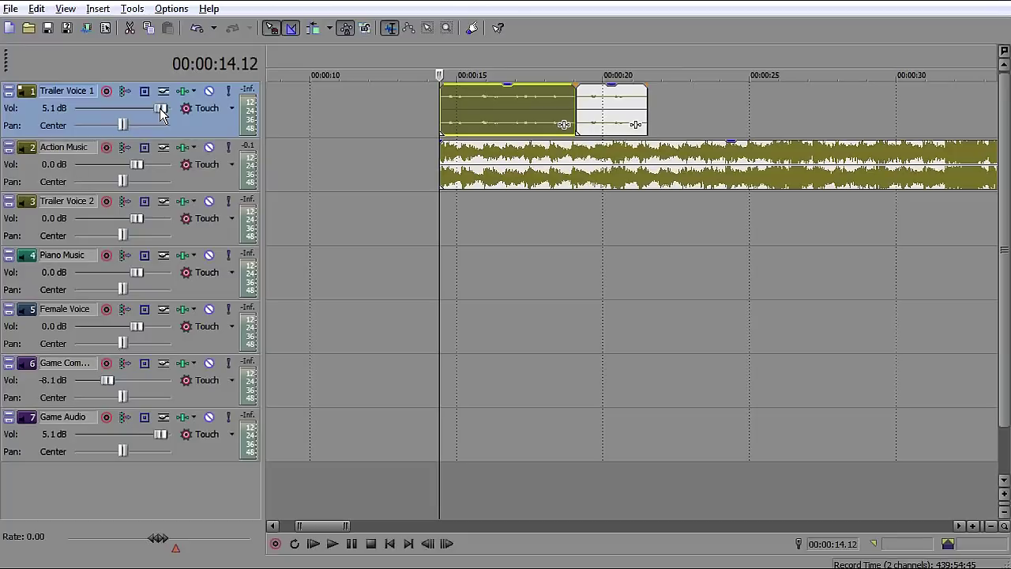
pyautogui.moveTo(136, 163); pyautogui.dragTo(118, 165)
pyautogui.press('space')
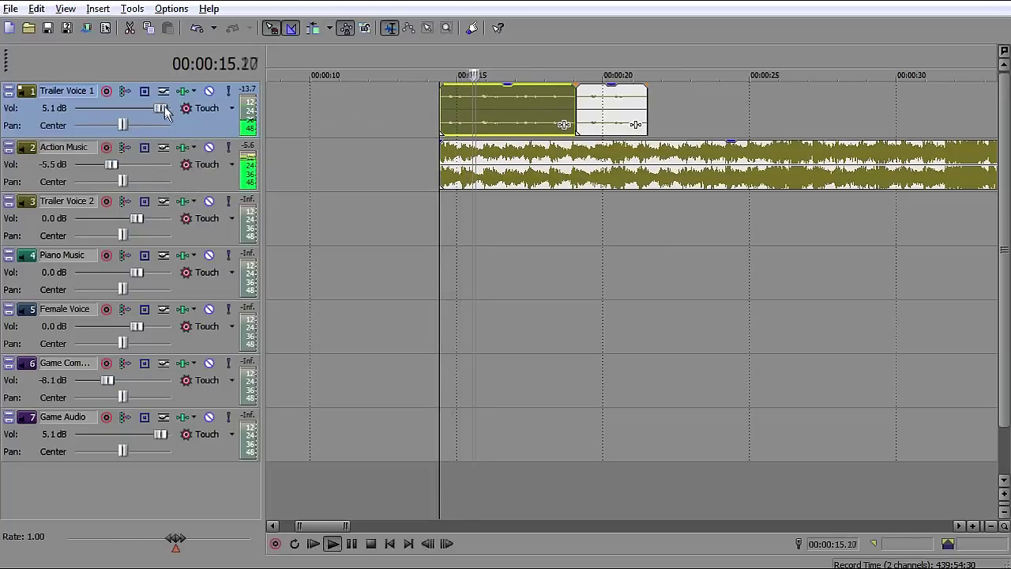
# Step: Fine-tune Trailer Voice 1 to 12.0 dB and Action Music to -13.9 dB, replaying to compare
pyautogui.moveTo(161, 107); pyautogui.dragTo(171, 108)
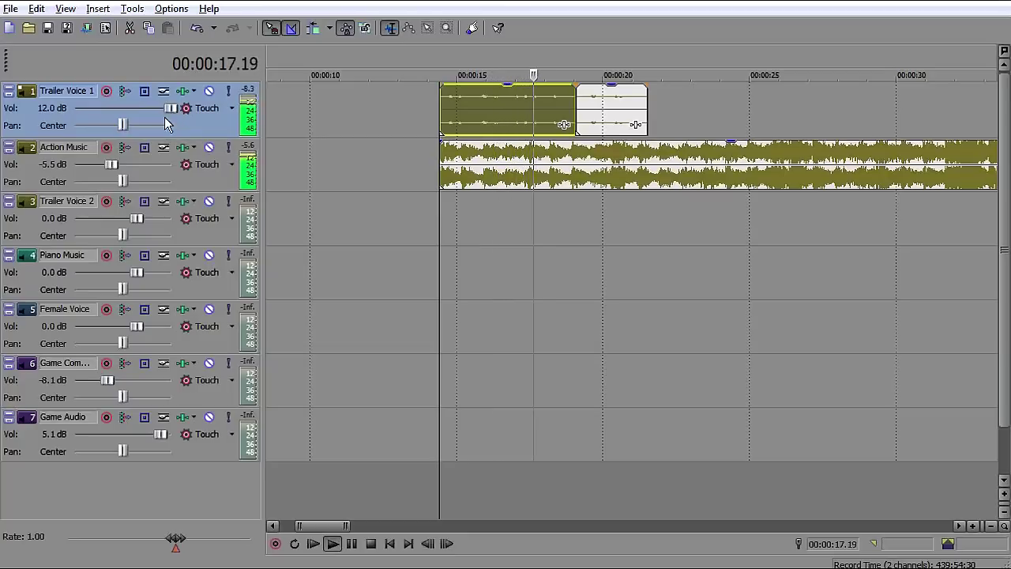
pyautogui.moveTo(113, 164); pyautogui.dragTo(107, 163)
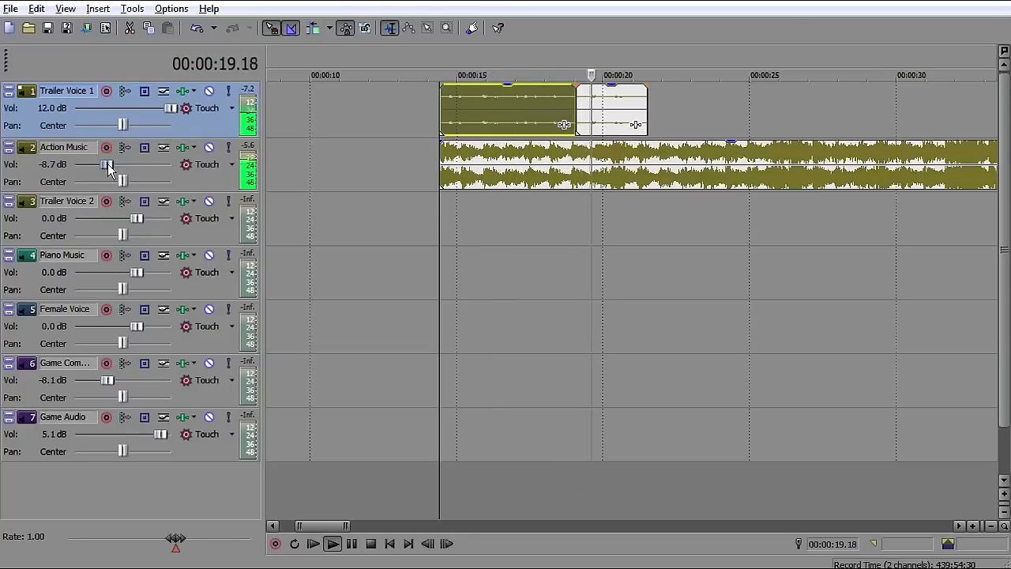
pyautogui.press('space')
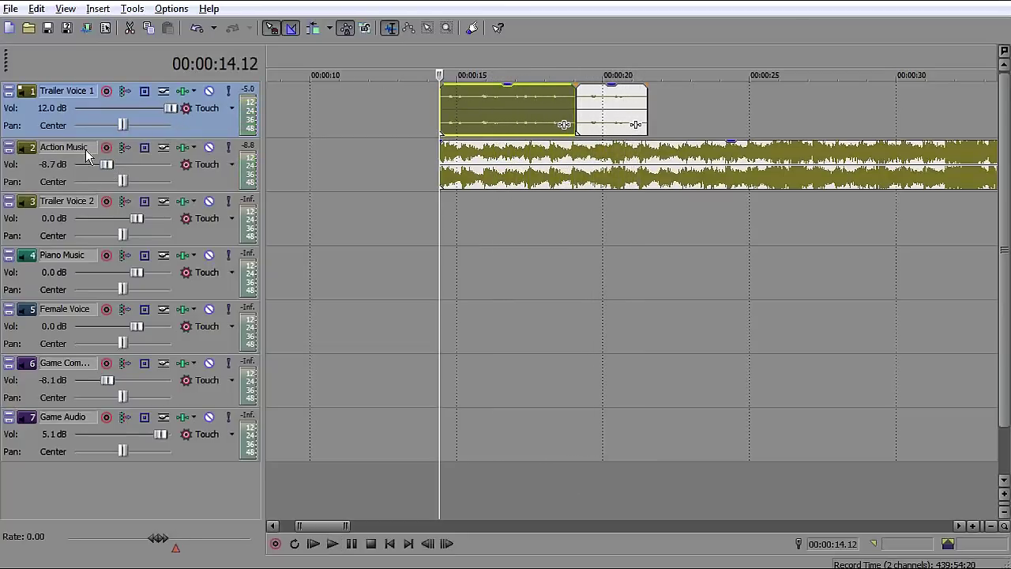
pyautogui.moveTo(105, 165); pyautogui.dragTo(102, 167)
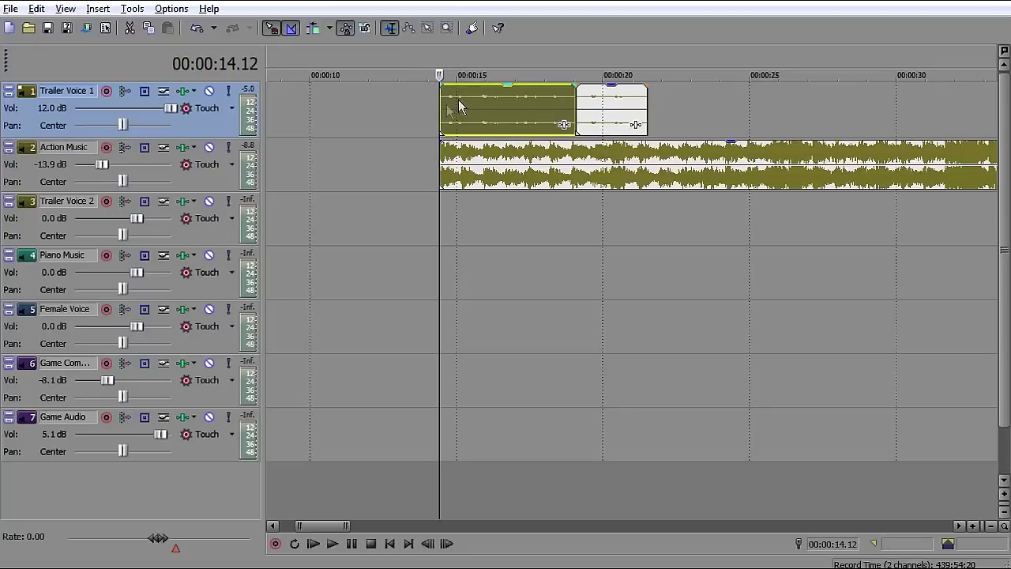
pyautogui.press('space')
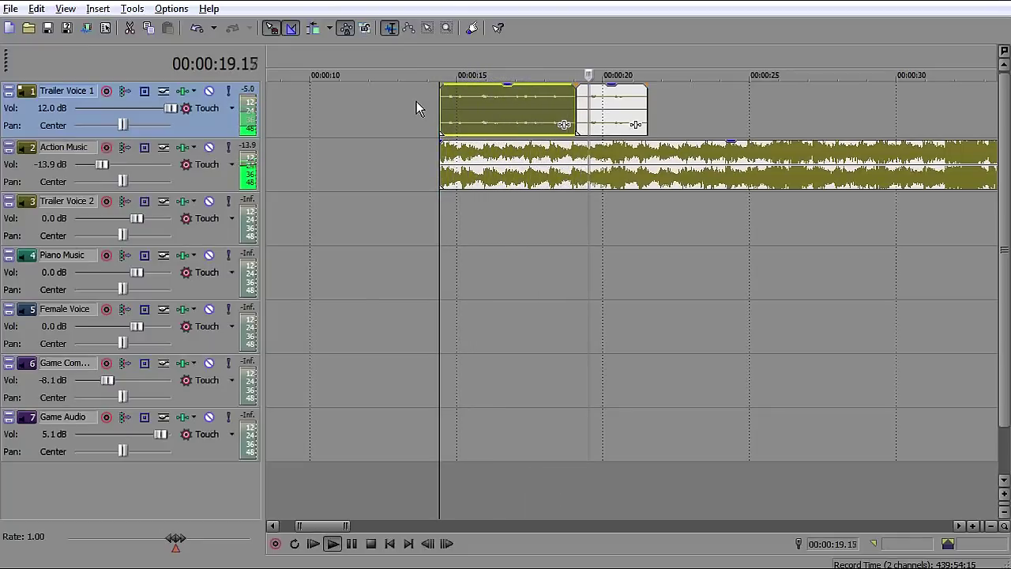
pyautogui.press('space')
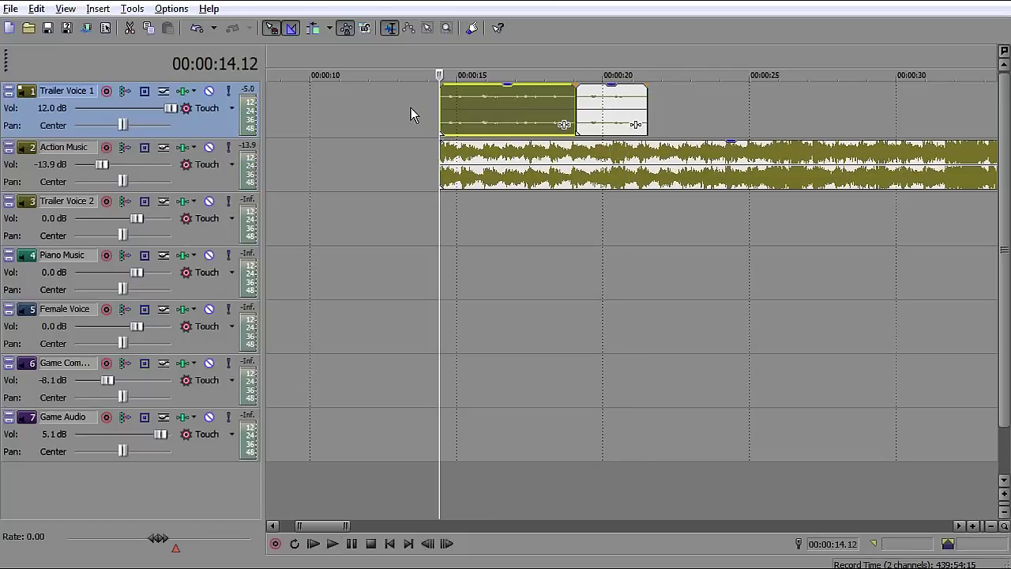
pyautogui.click(504, 100)
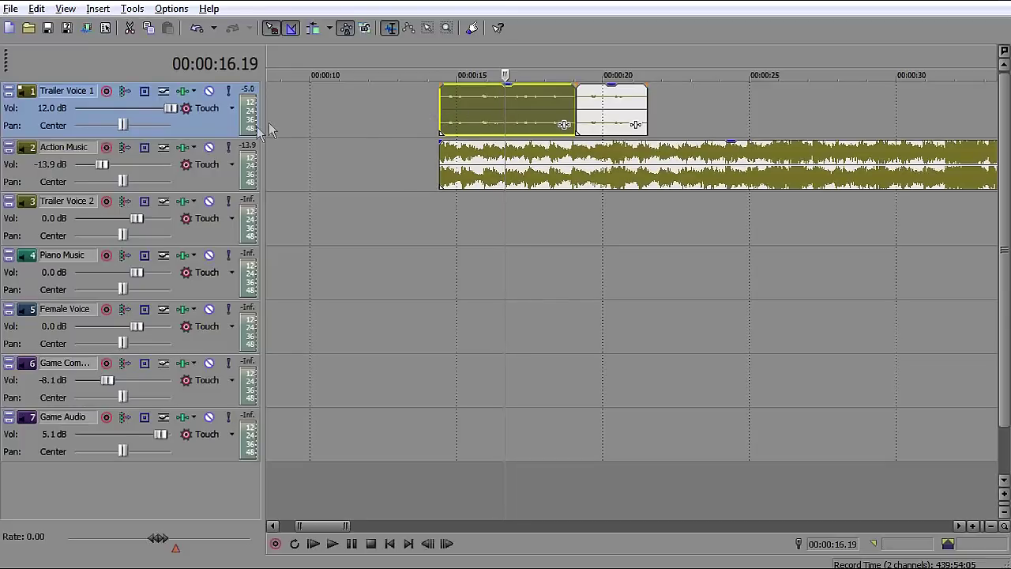
# Step: Reset Trailer Voice 1 and Action Music volumes to 0.0 dB and open Trailer Voice 1's Track FX
pyautogui.moveTo(169, 109); pyautogui.dragTo(165, 109)
pyautogui.doubleClick(165, 109)
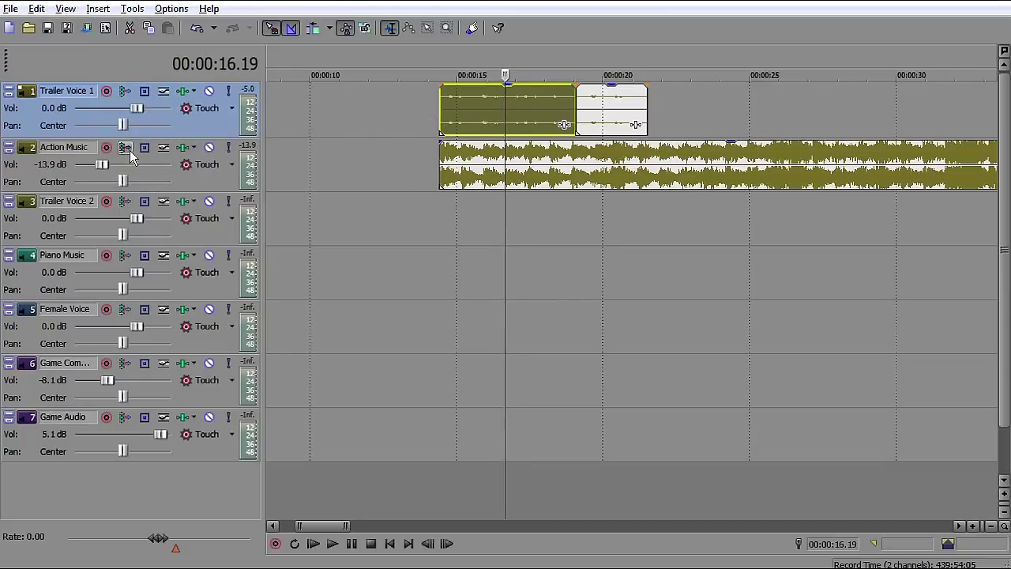
pyautogui.doubleClick(102, 162)
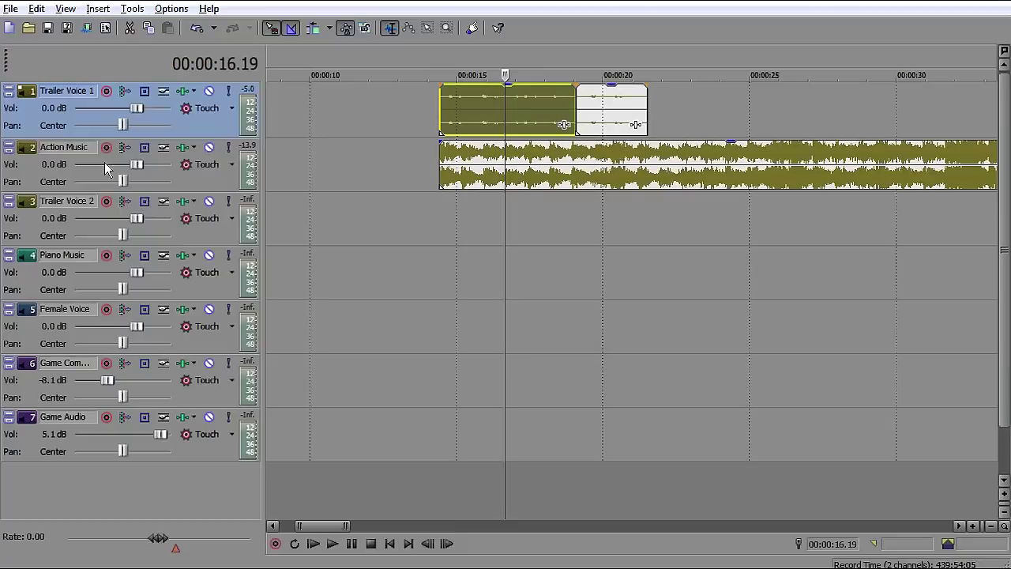
pyautogui.click(439, 111)
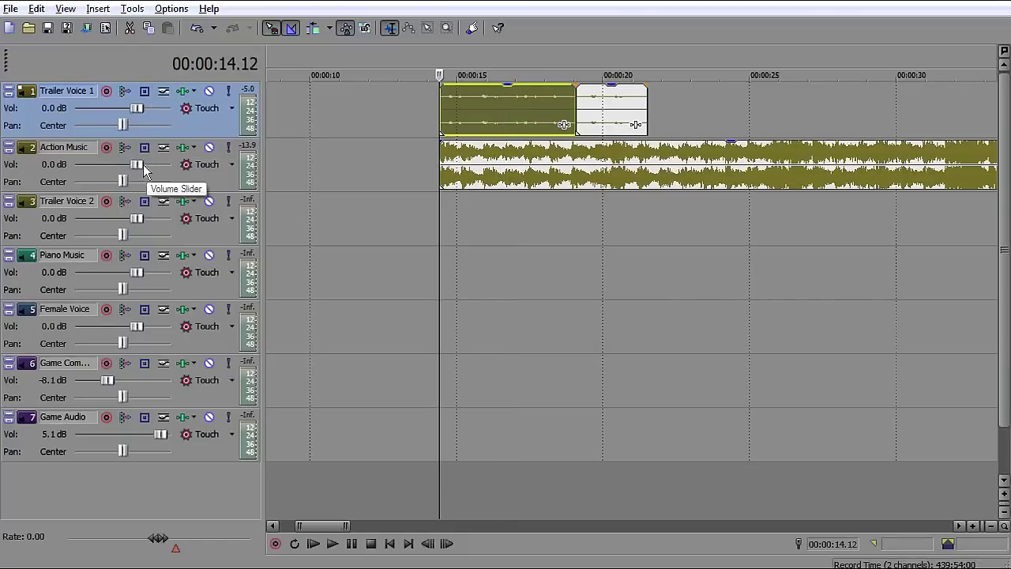
pyautogui.click(182, 92)
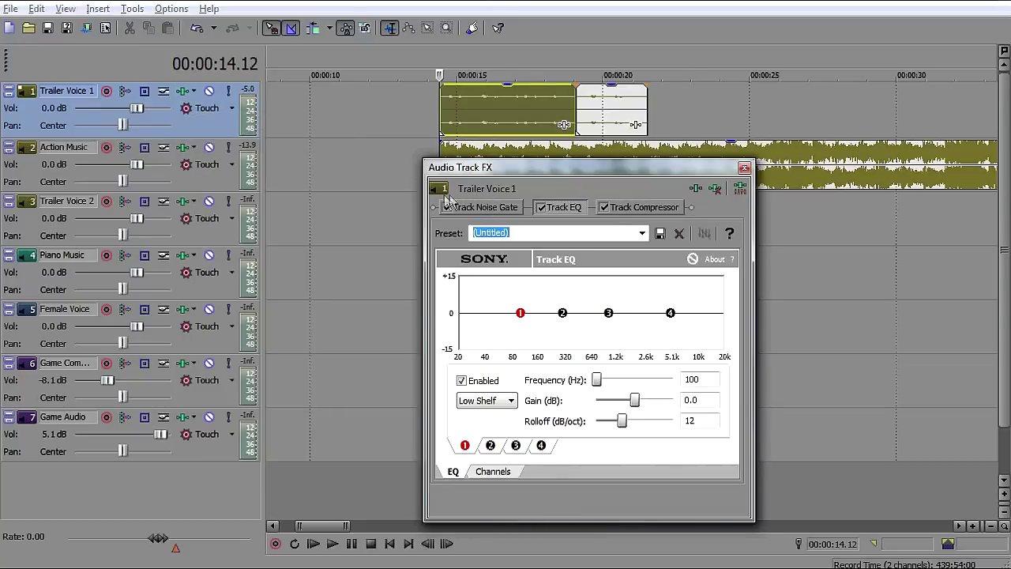
# Step: Switch between Track Noise Gate, Track EQ and Track Compressor, ending on the compressor
pyautogui.click(495, 207)
pyautogui.click(561, 207)
pyautogui.click(634, 206)
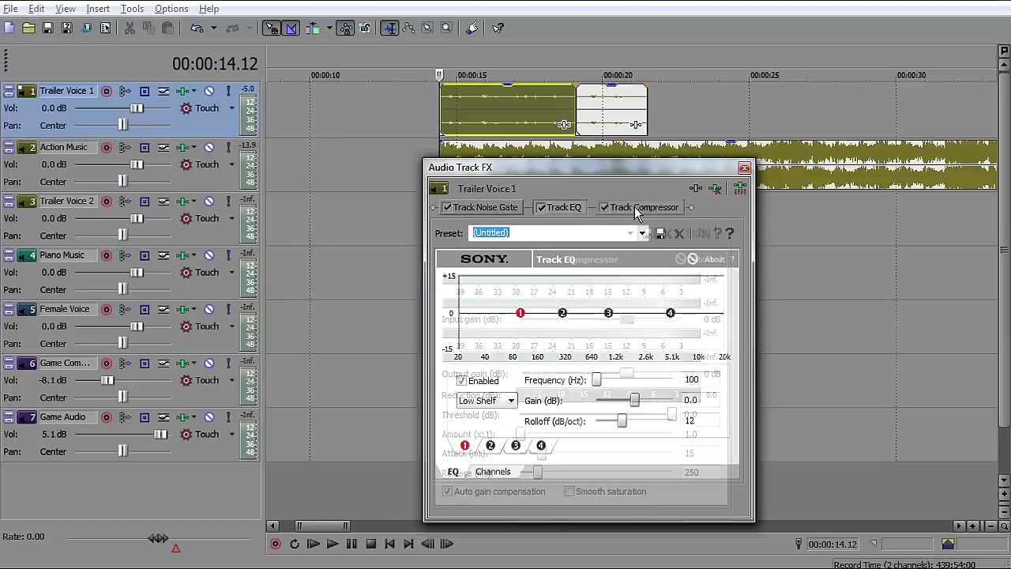
pyautogui.click(573, 205)
pyautogui.click(491, 207)
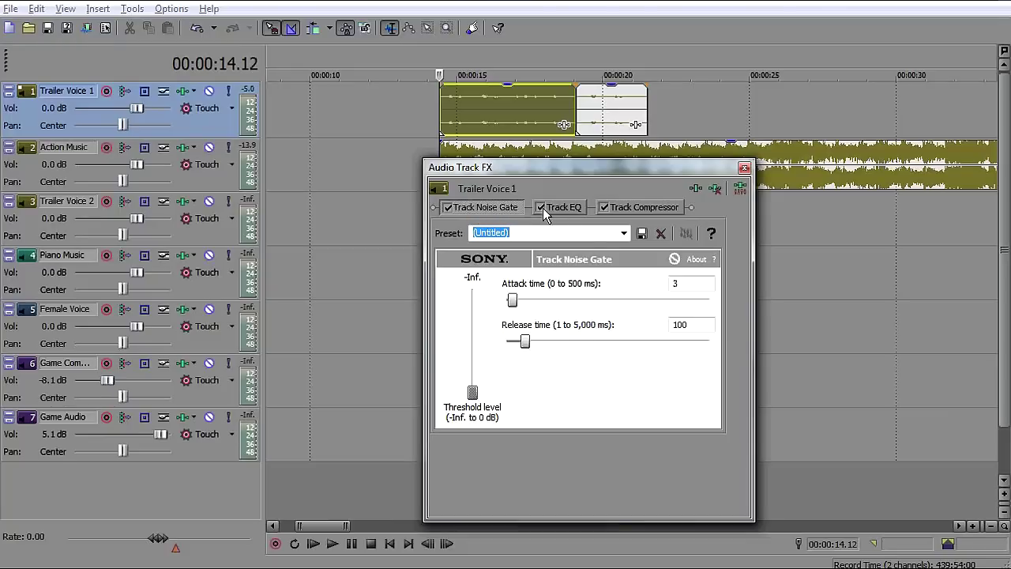
pyautogui.click(566, 207)
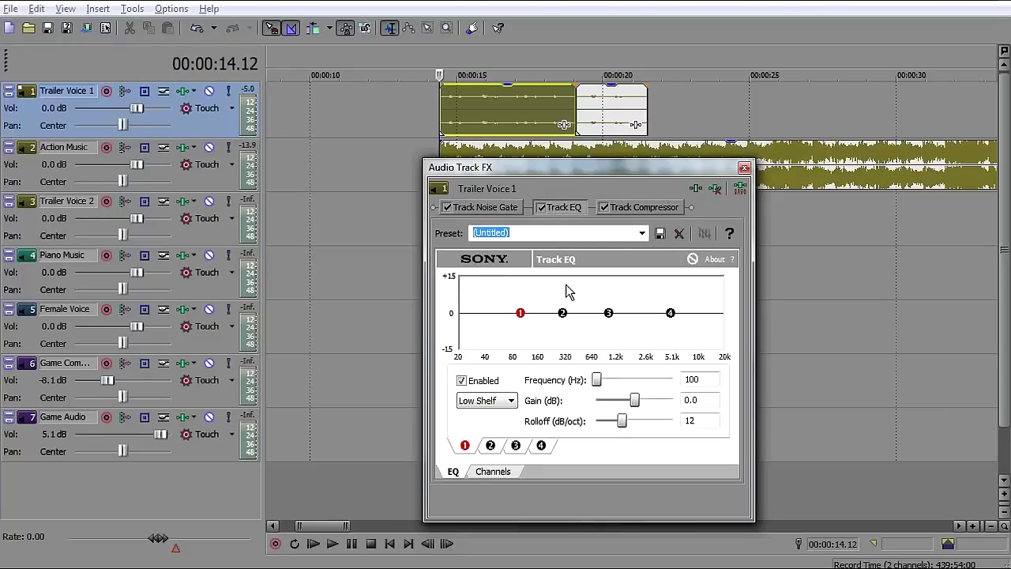
pyautogui.click(635, 209)
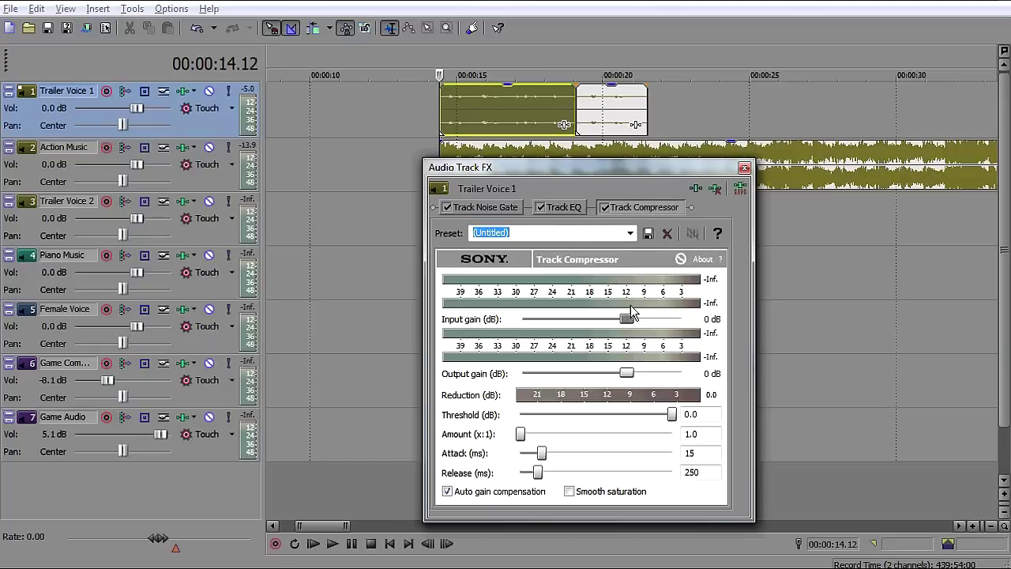
pyautogui.click(631, 233)
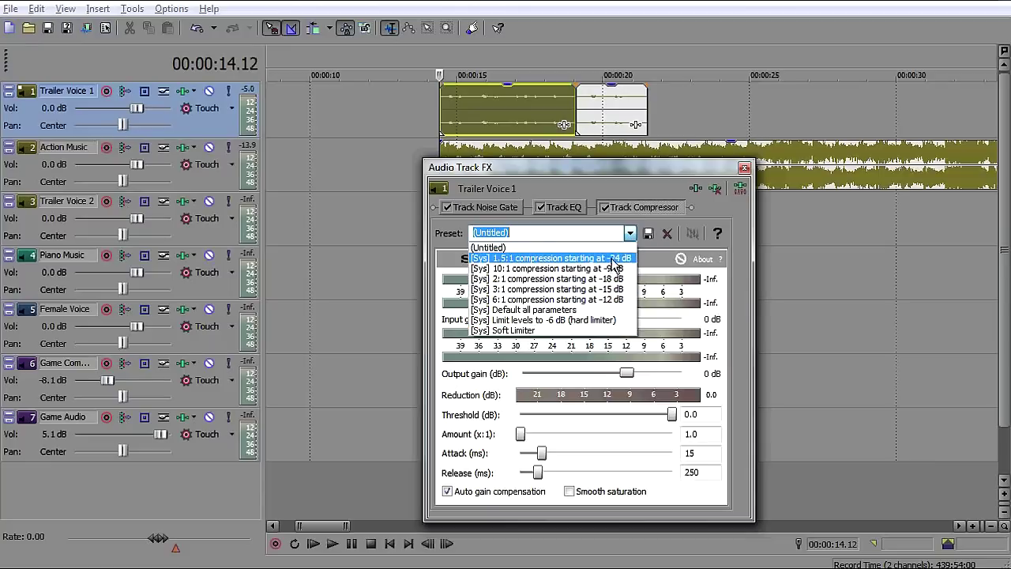
pyautogui.click(626, 238)
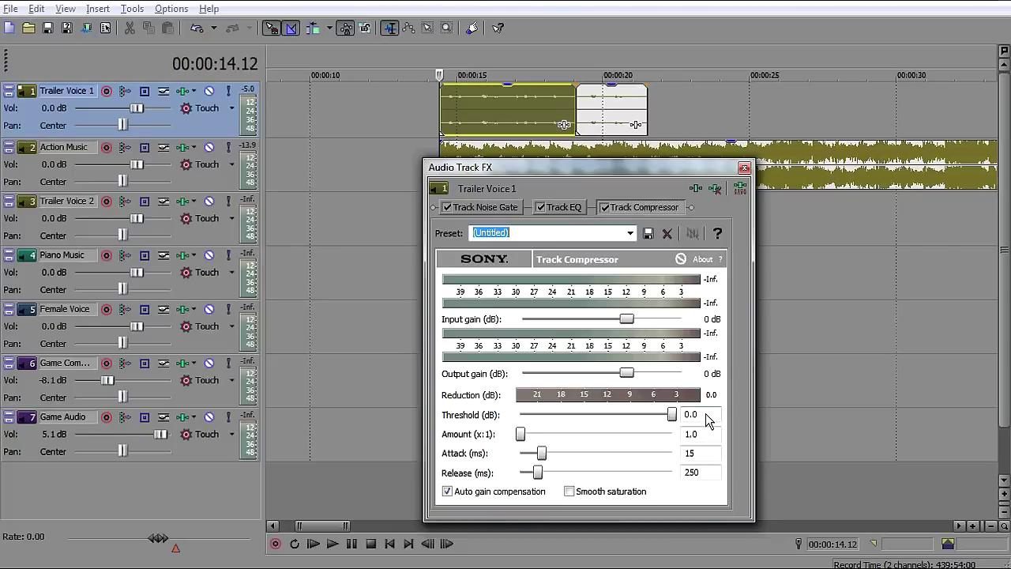
# Step: Set the compressor threshold to -10 dB and amount to 5.0:1
pyautogui.moveTo(706, 414); pyautogui.dragTo(684, 411)
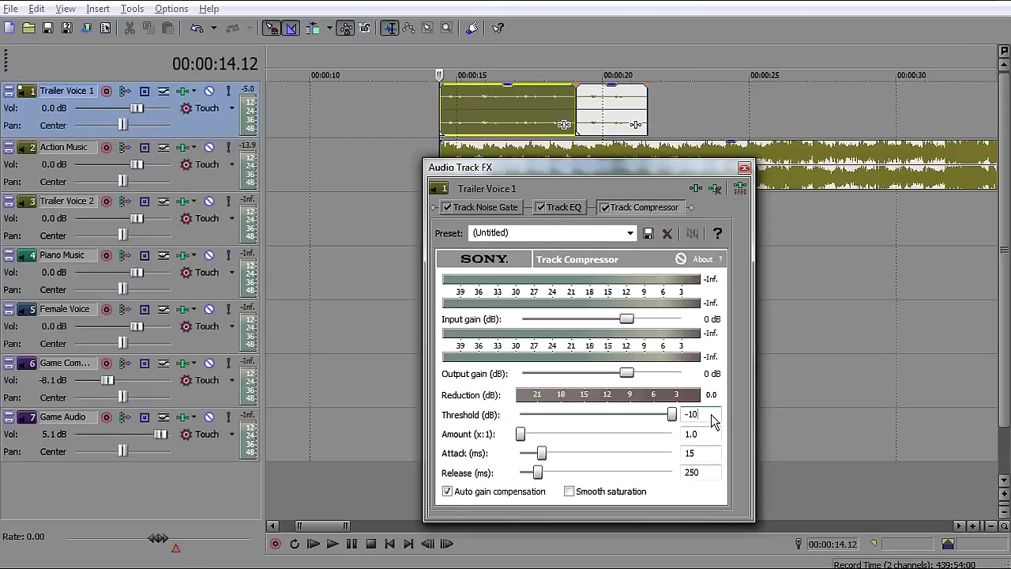
pyautogui.click(706, 435)
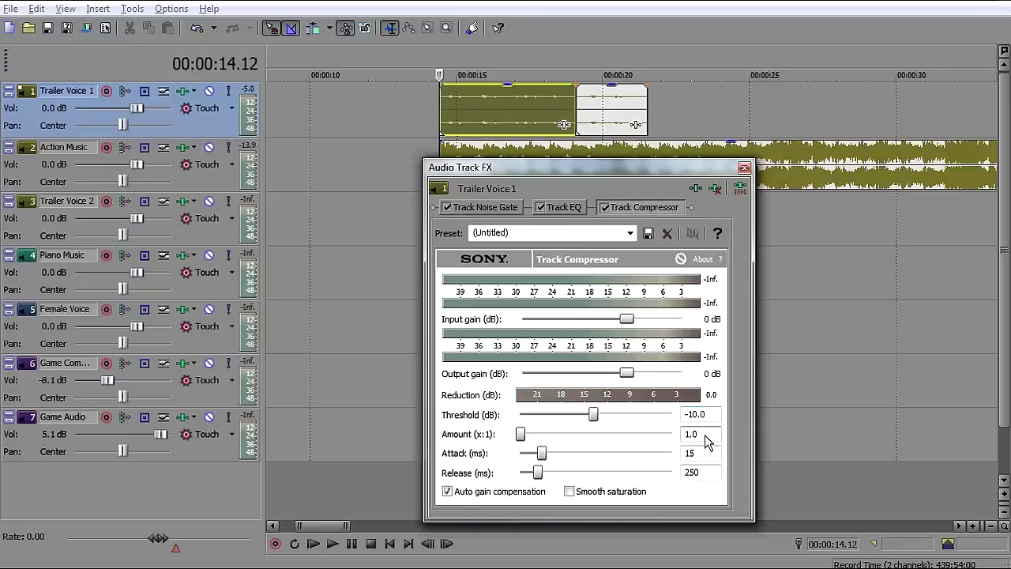
pyautogui.moveTo(705, 436); pyautogui.dragTo(675, 436)
pyautogui.write('5')
pyautogui.click(703, 451)
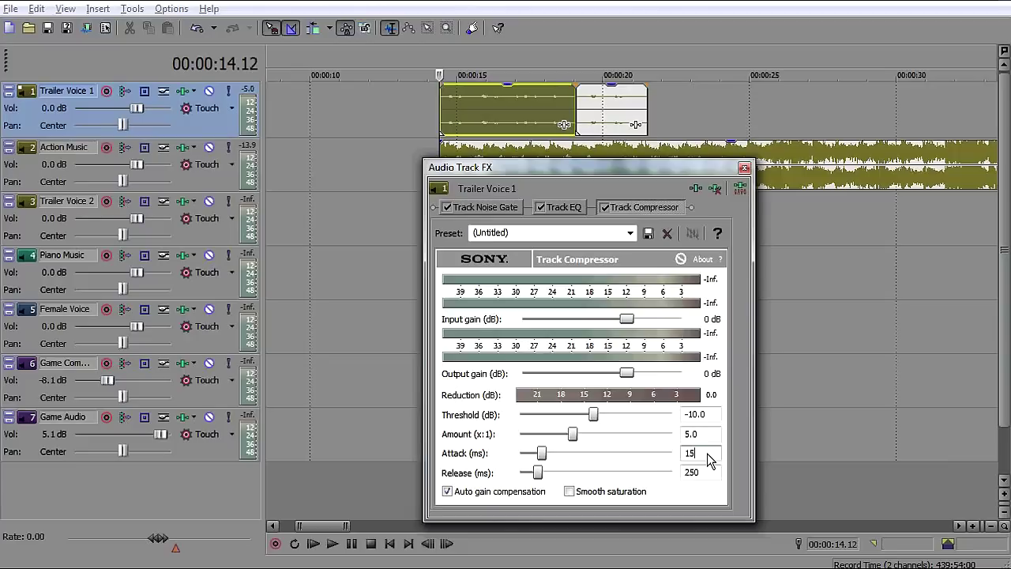
# Step: Set 5 ms attack and 50 ms release, enable smooth saturation, and name the preset Vocal
pyautogui.write('5')
pyautogui.moveTo(702, 472); pyautogui.dragTo(665, 467)
pyautogui.write('50')
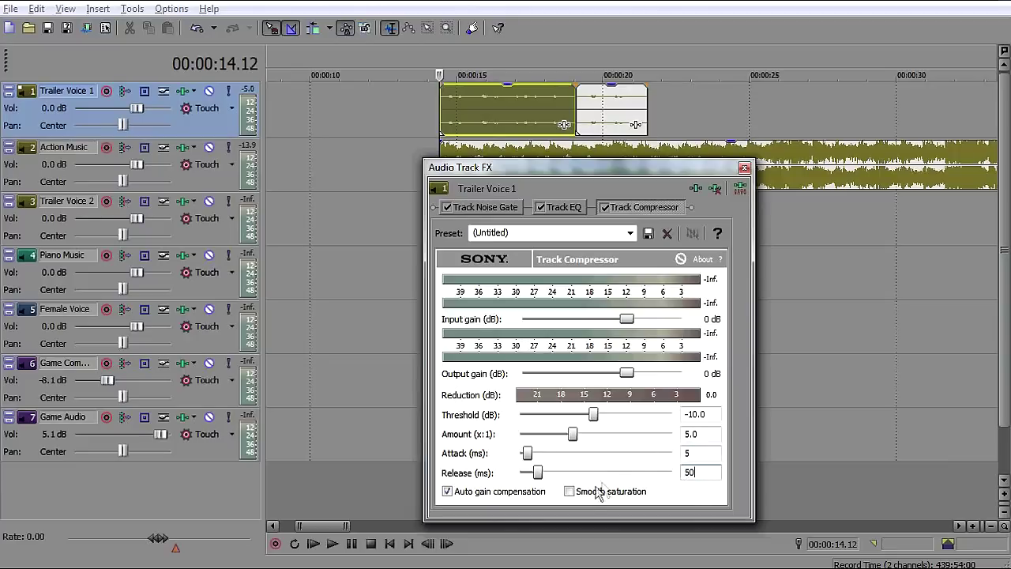
pyautogui.click(571, 491)
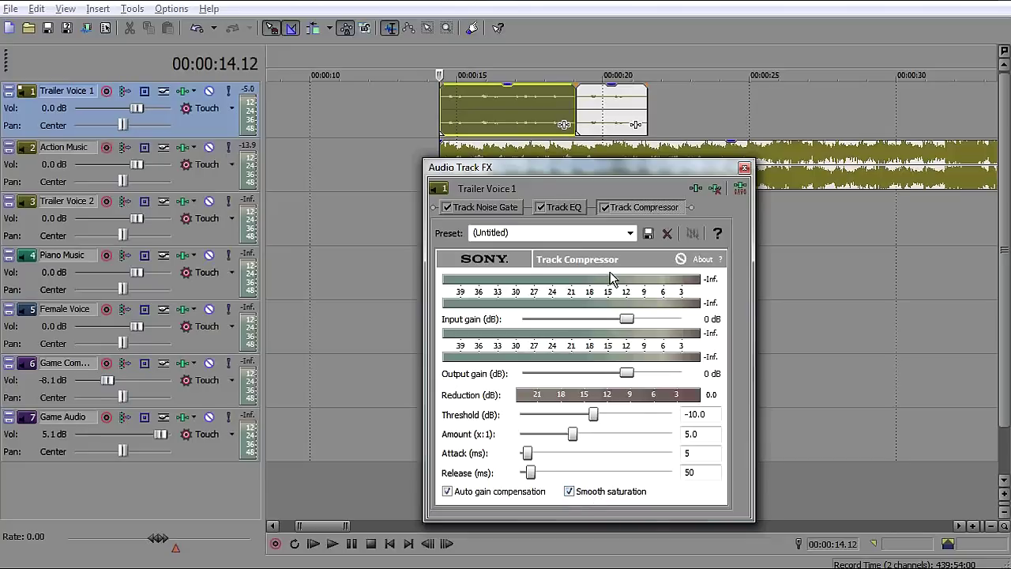
pyautogui.click(563, 229)
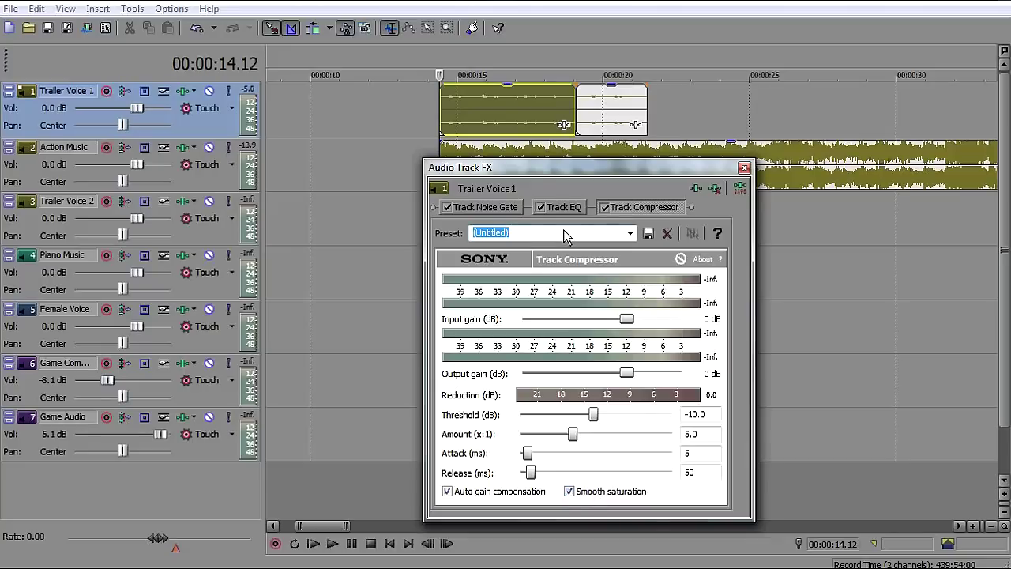
pyautogui.write('Vocal')
# Step: Save the compressor preset Vocal, confirm it appears in the preset list, and solo Trailer Voice 1
pyautogui.click(648, 233)
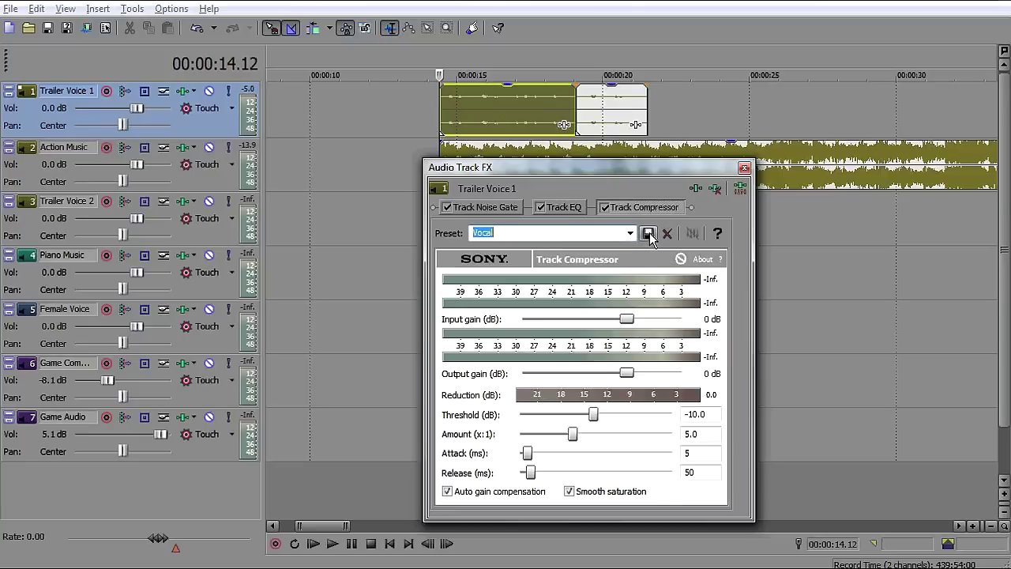
pyautogui.click(630, 233)
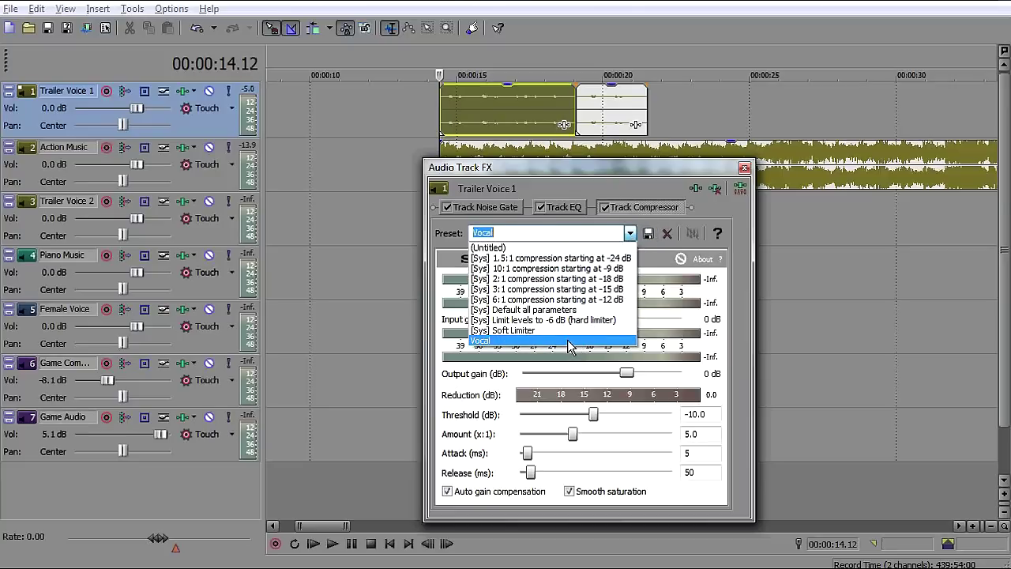
pyautogui.click(629, 233)
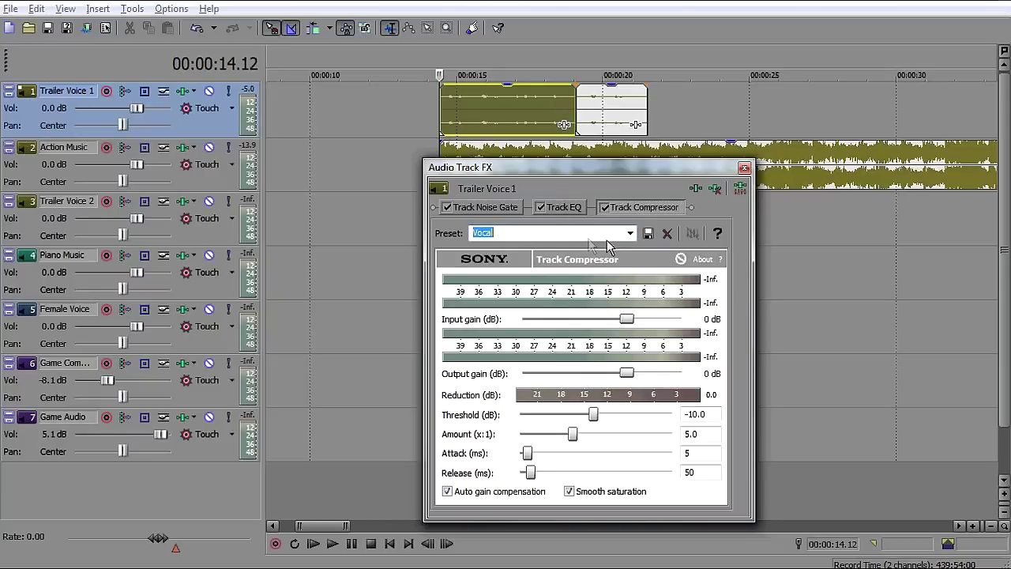
pyautogui.click(229, 90)
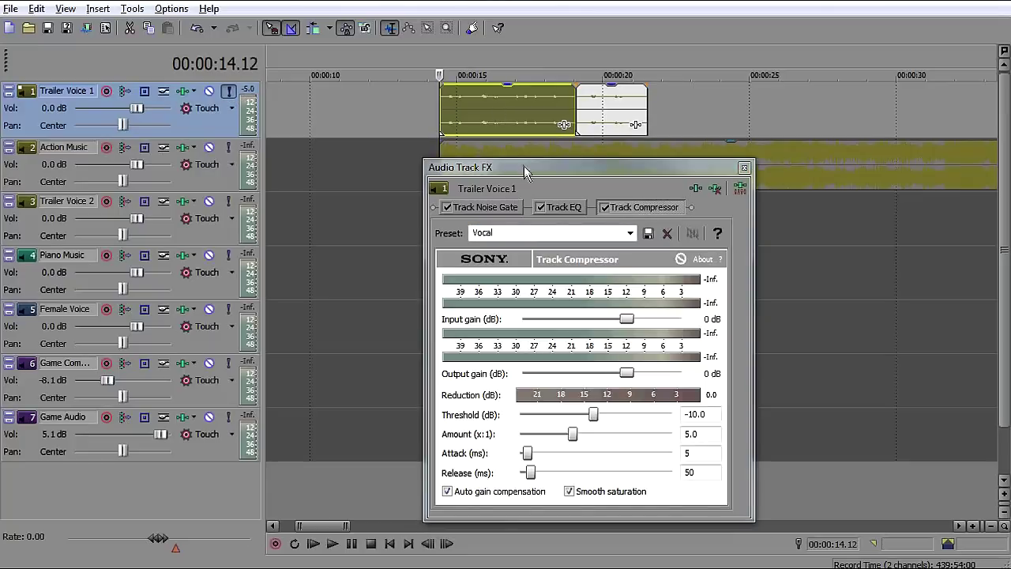
# Step: Shift the Audio Track FX window aside and play the soloed Trailer Voice 1 from 14.12
pyautogui.moveTo(523, 166); pyautogui.dragTo(540, 181)
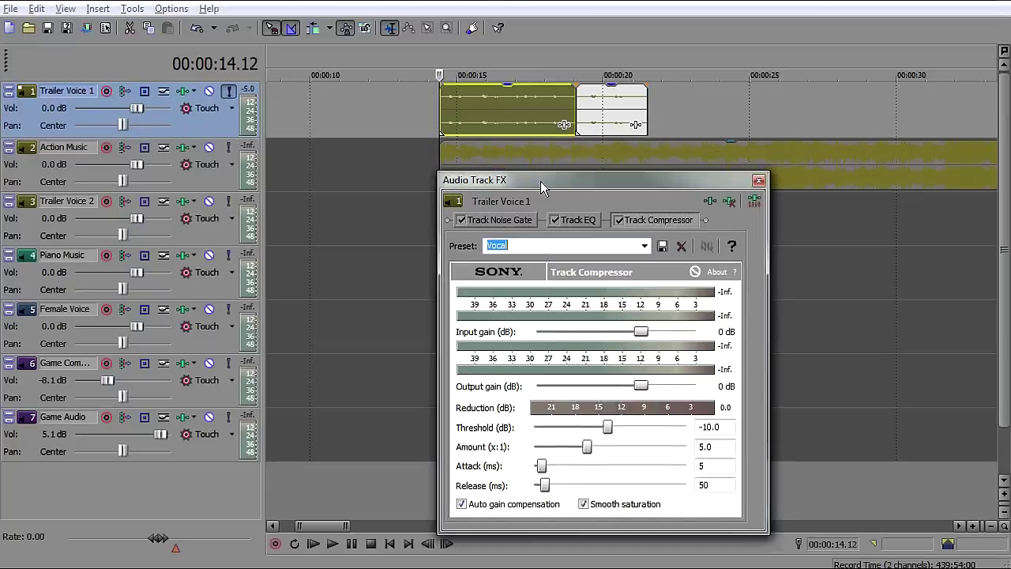
pyautogui.click(444, 117)
pyautogui.press('space')
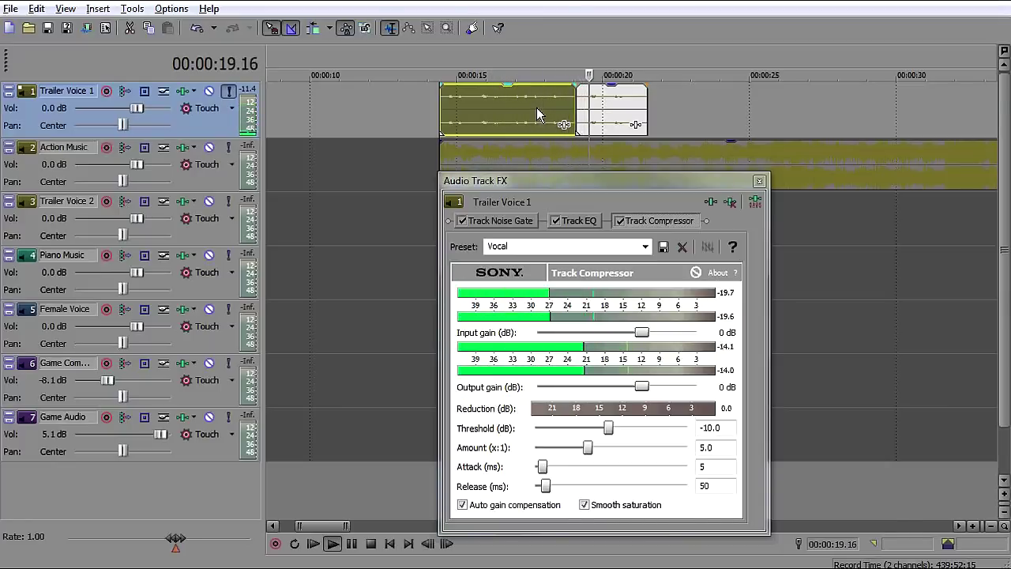
# Step: Boost the compressor output gain to 12 dB and play the soloed voice
pyautogui.press('space')
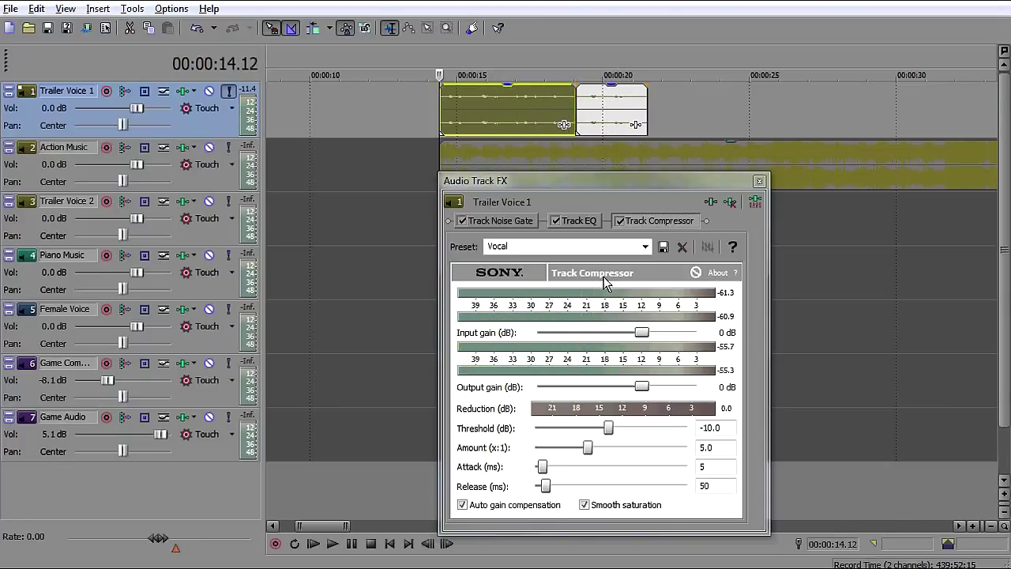
pyautogui.click(642, 387)
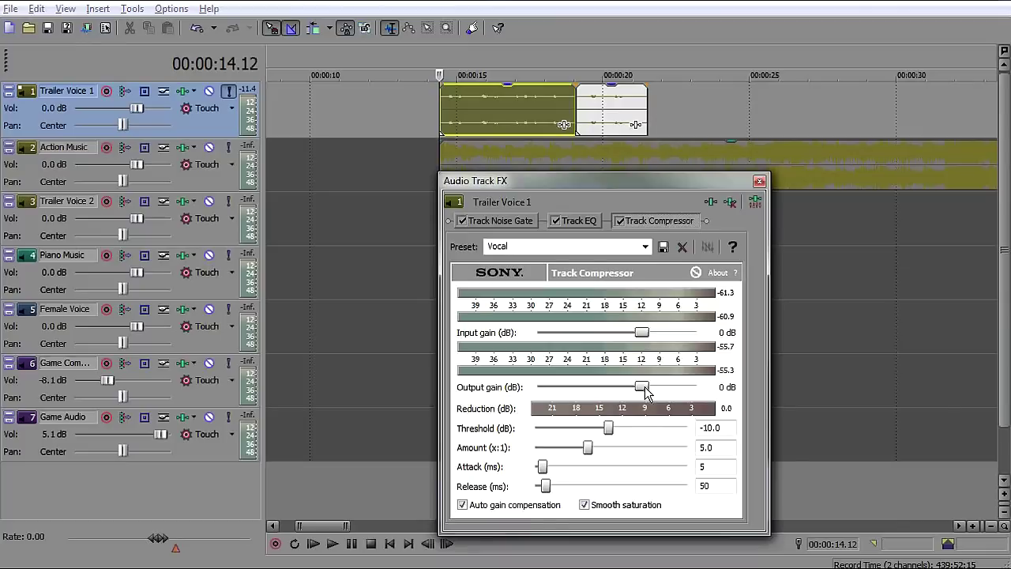
pyautogui.moveTo(665, 386); pyautogui.dragTo(671, 384)
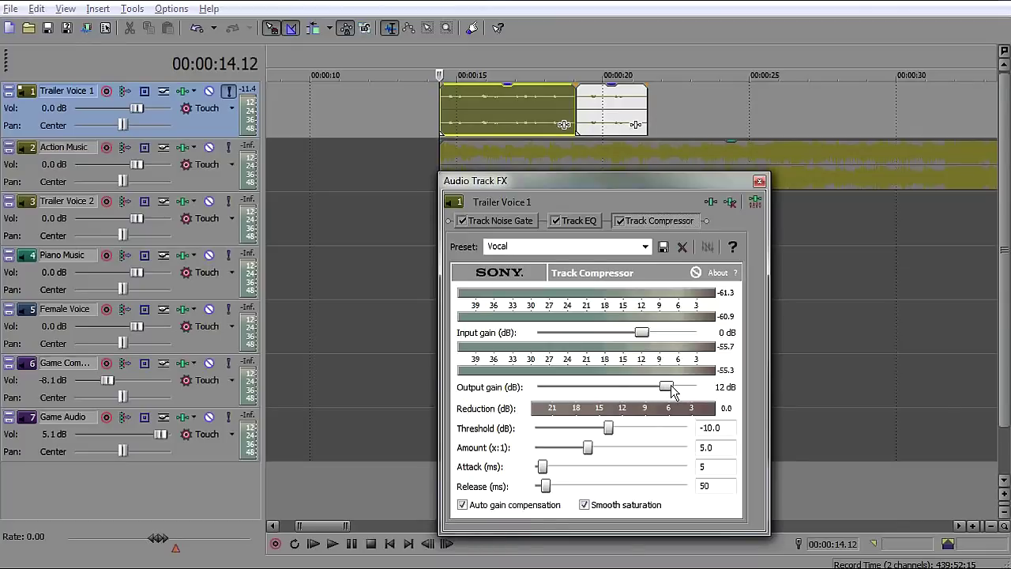
pyautogui.click(451, 107)
pyautogui.press('space')
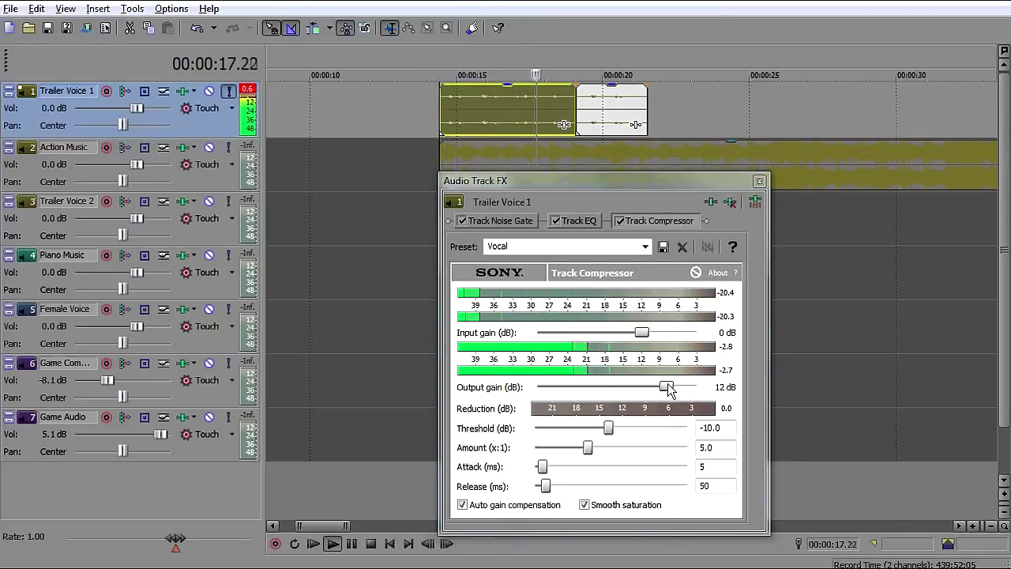
# Step: Bring the output gain back to 10 dB, clear the 0.6 clipping peak, and replay the voice
pyautogui.moveTo(667, 387); pyautogui.dragTo(661, 387)
pyautogui.click(366, 140)
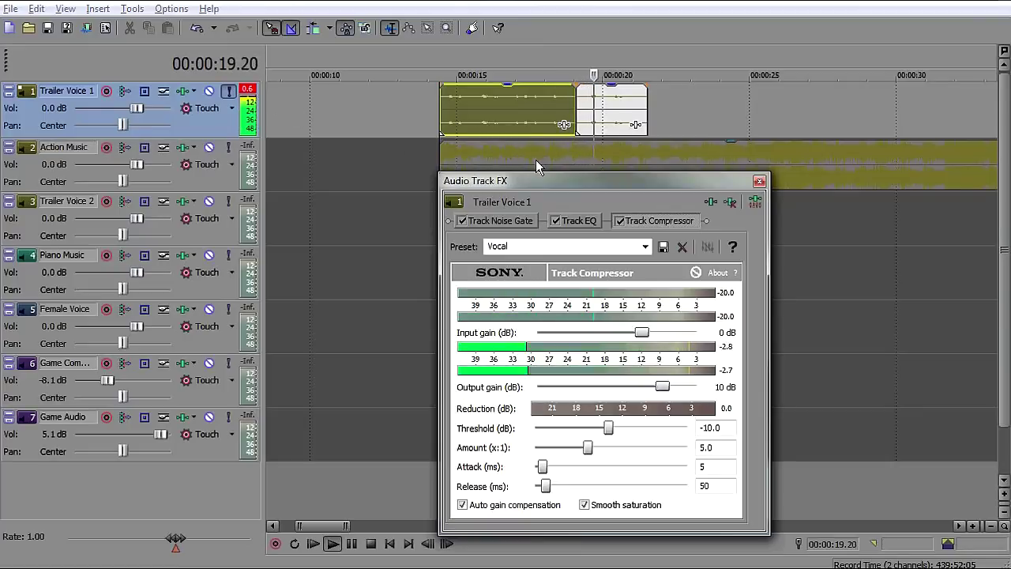
pyautogui.press('space')
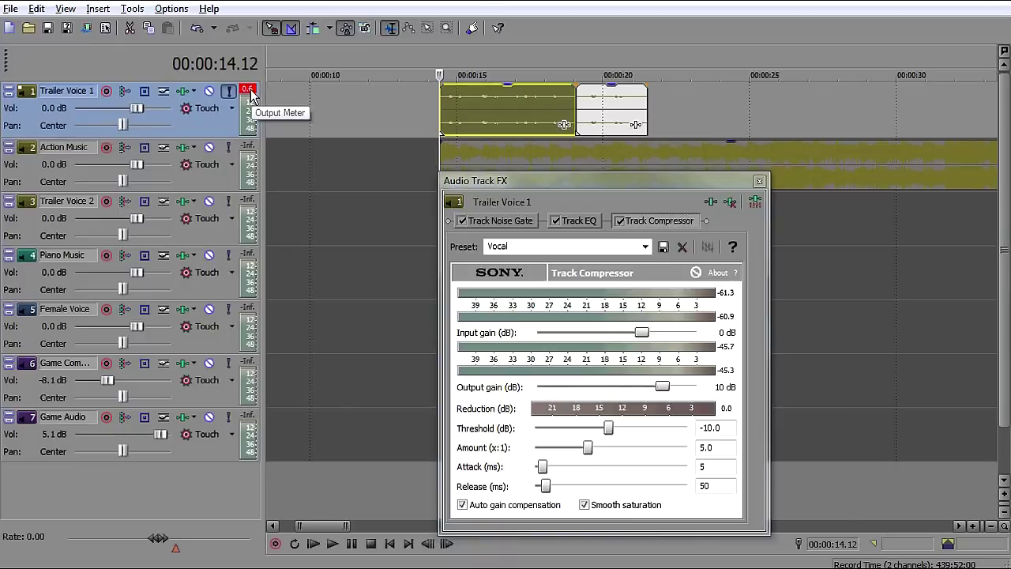
pyautogui.click(248, 90)
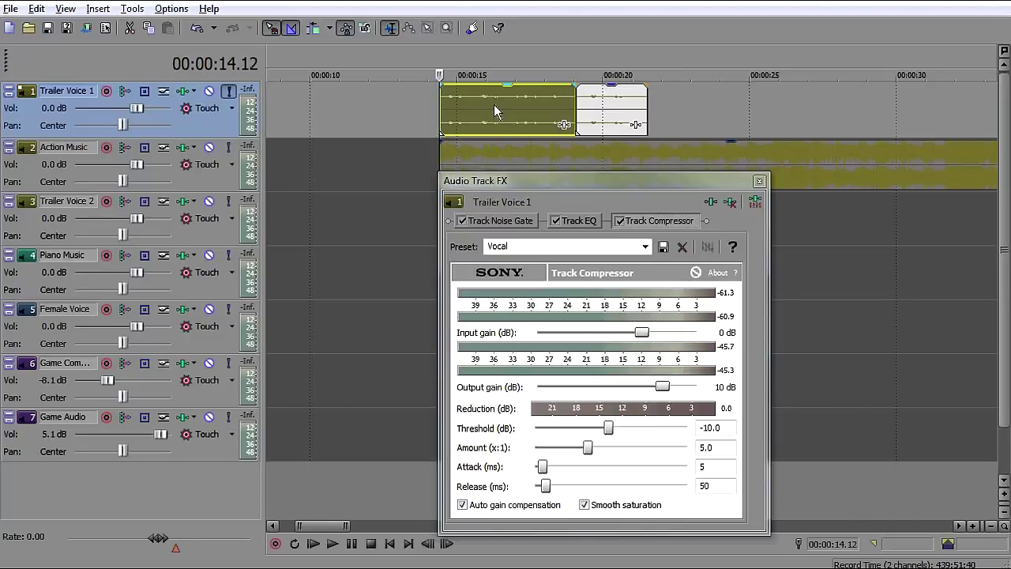
pyautogui.press('space')
pyautogui.press('space')
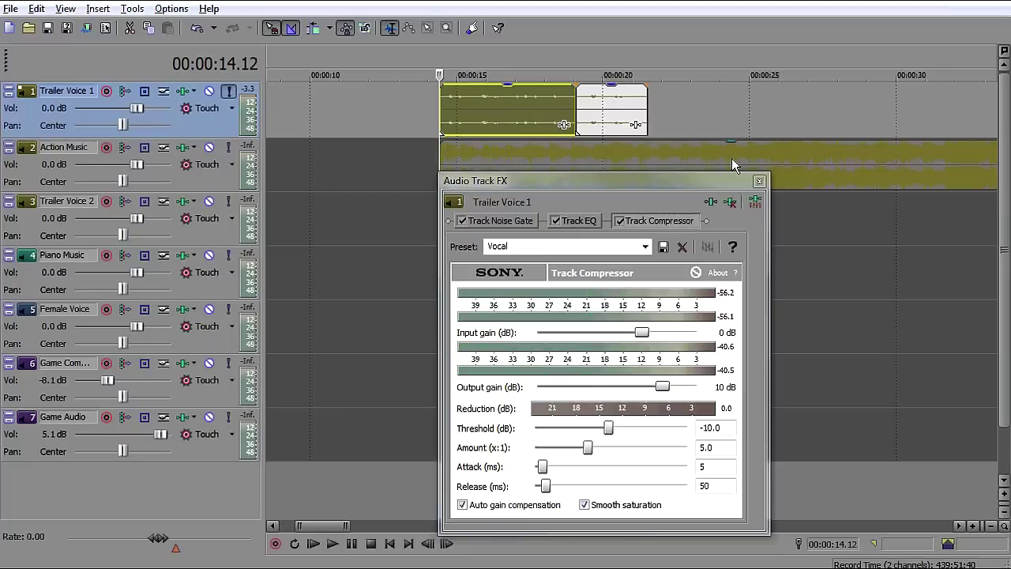
# Step: Close the voice track's effects window, unsolo Trailer Voice 1, and play all tracks together
pyautogui.click(759, 181)
pyautogui.click(233, 90)
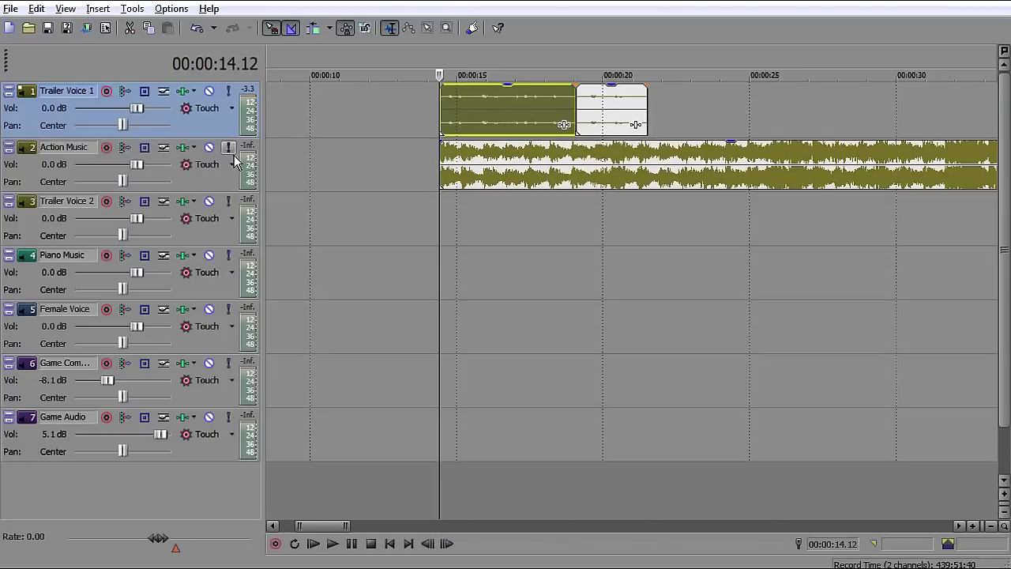
pyautogui.press('space')
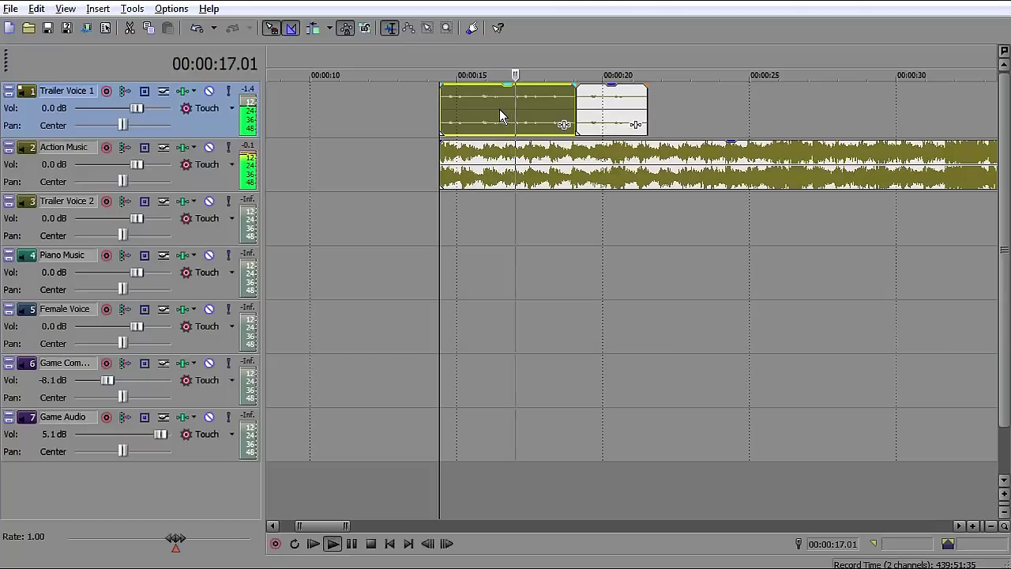
pyautogui.press('space')
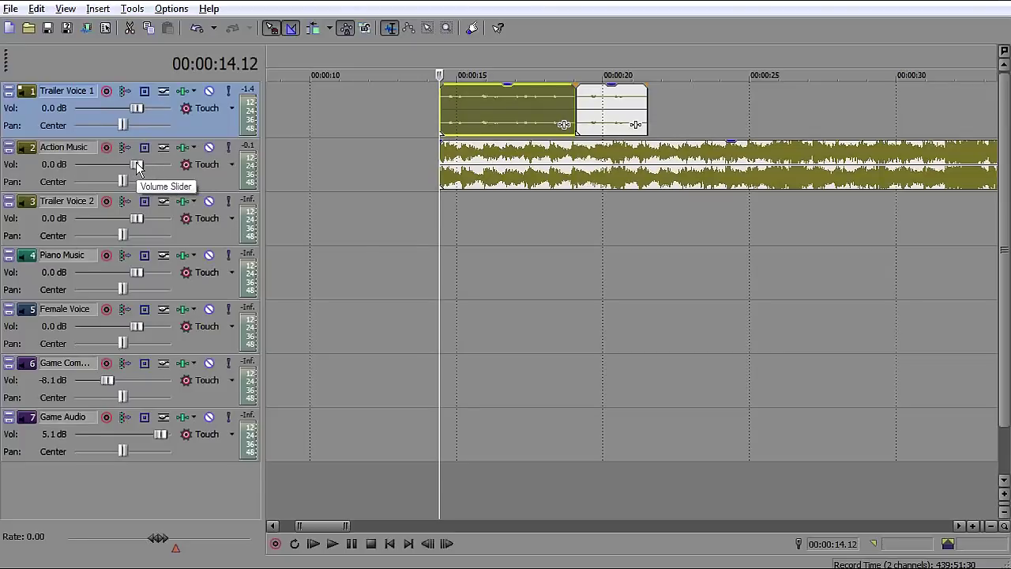
# Step: Test quieter Action Music, reset it to 0.0 dB, and open Action Music's Track FX
pyautogui.moveTo(137, 165); pyautogui.dragTo(119, 166)
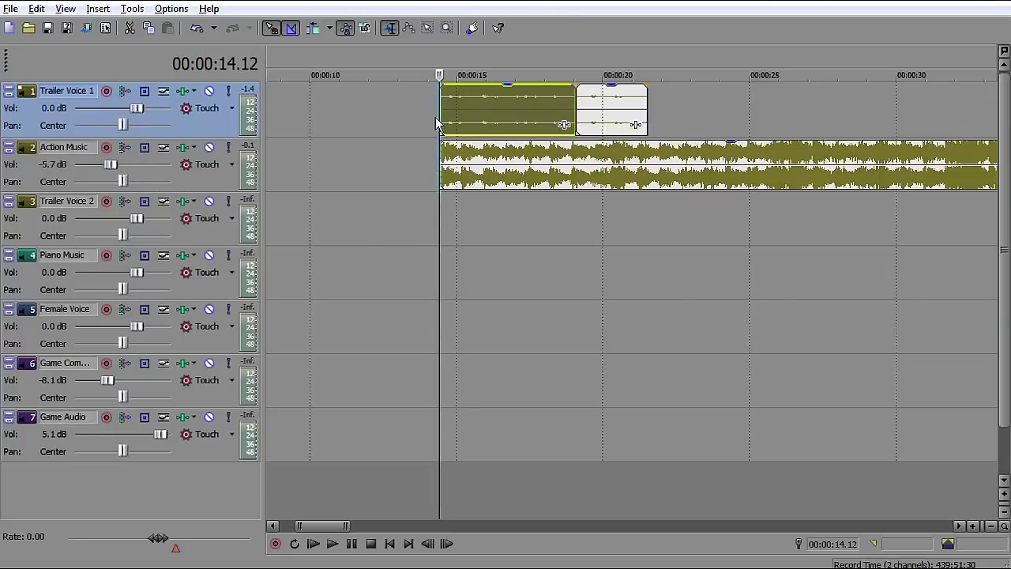
pyautogui.press('space')
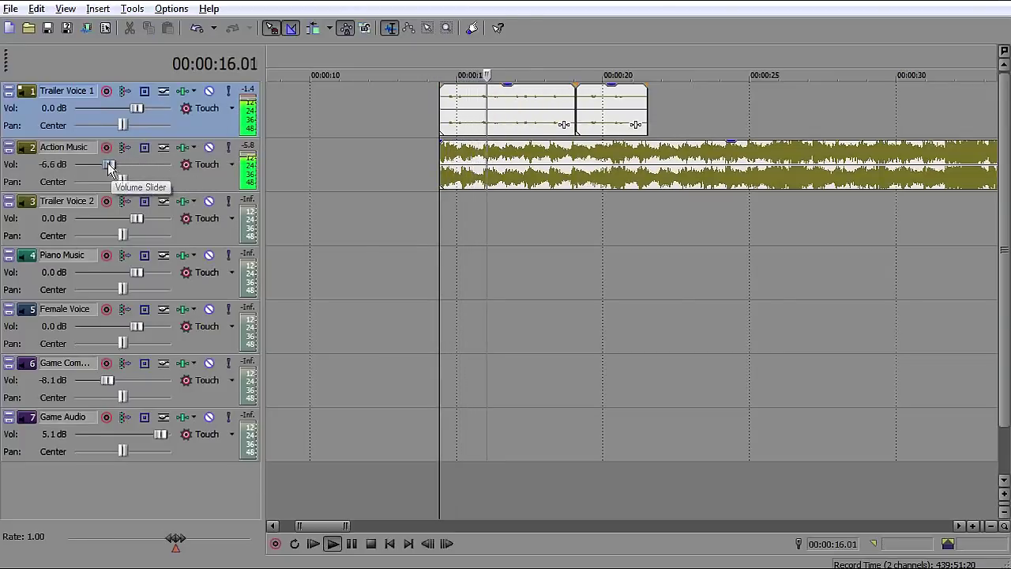
pyautogui.scroll(-3, 107, 161)
pyautogui.scroll(2, 106, 162)
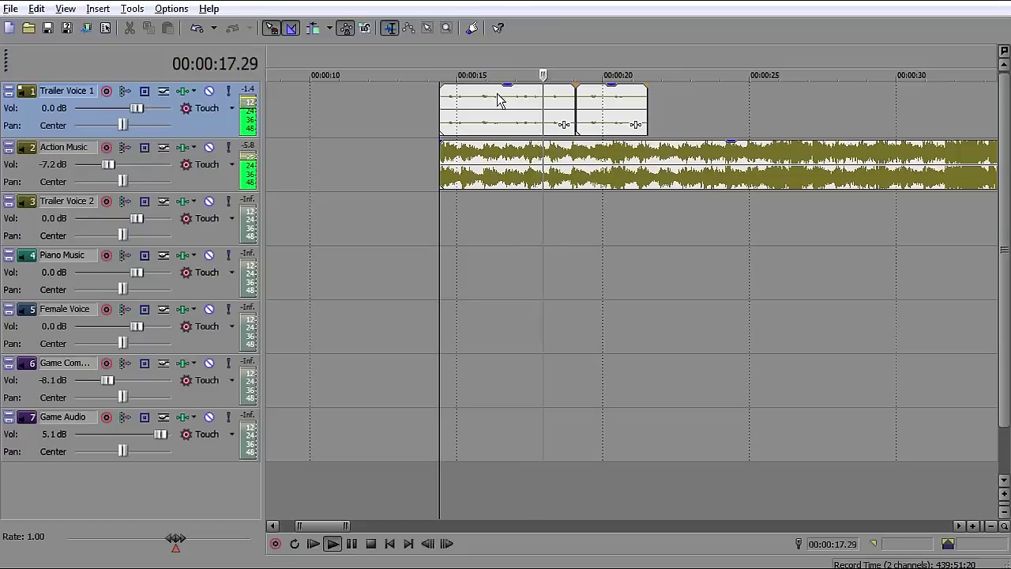
pyautogui.press('space')
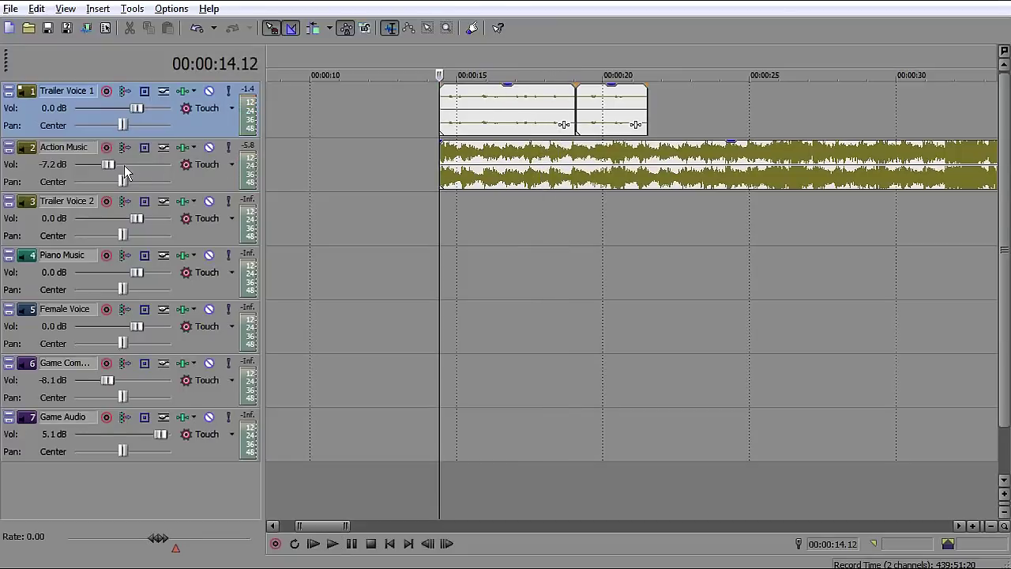
pyautogui.doubleClick(111, 162)
pyautogui.click(183, 148)
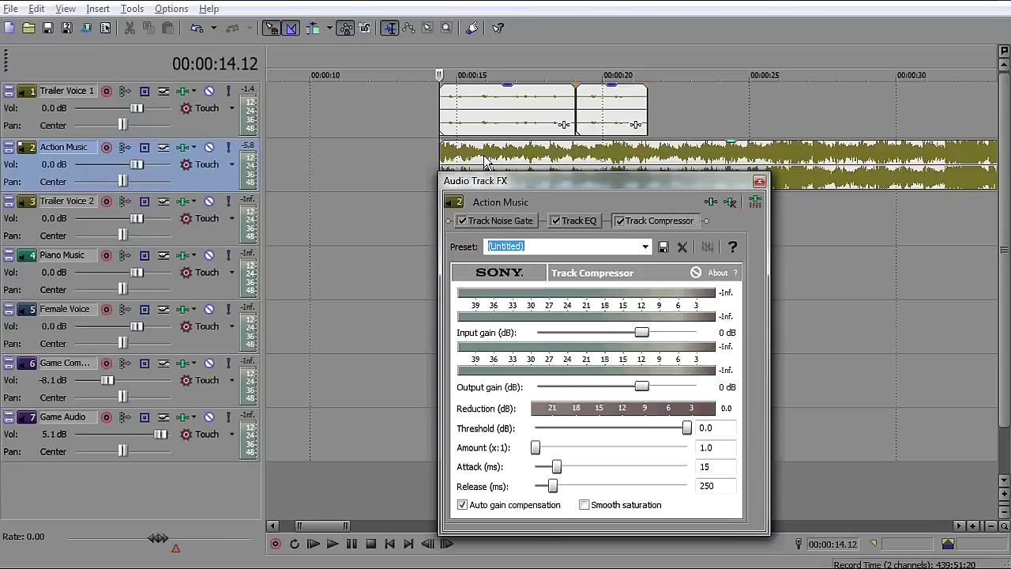
# Step: Cut a band-3 notch in Action Music's Track EQ around 1,216 Hz and widen it
pyautogui.click(582, 221)
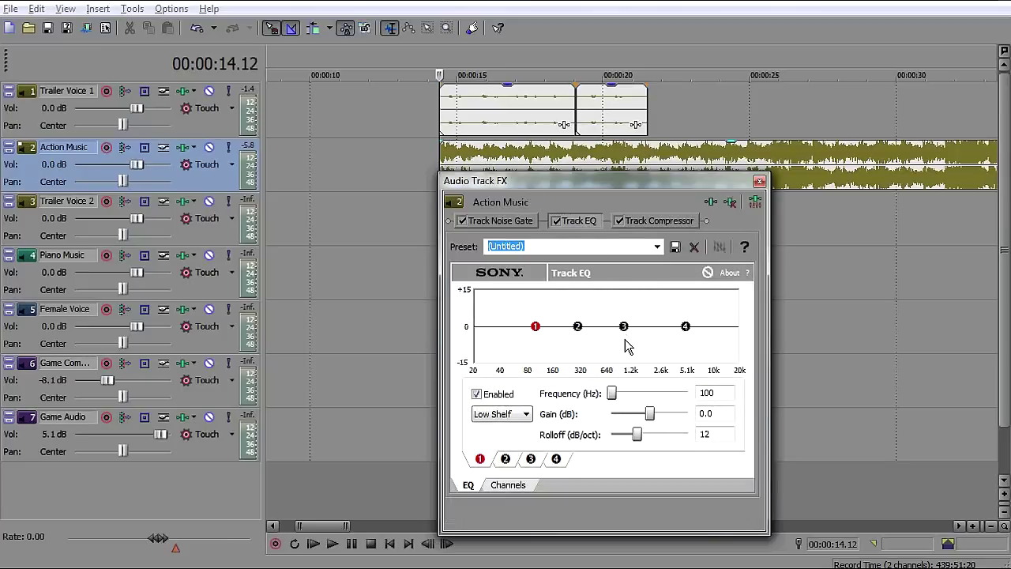
pyautogui.moveTo(624, 326); pyautogui.dragTo(632, 350)
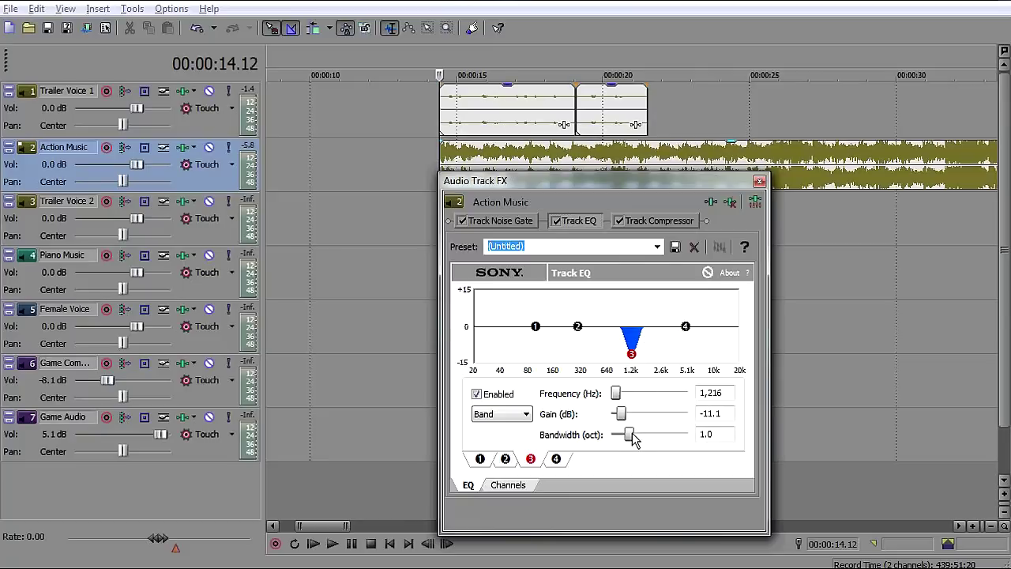
pyautogui.moveTo(636, 440); pyautogui.dragTo(648, 441)
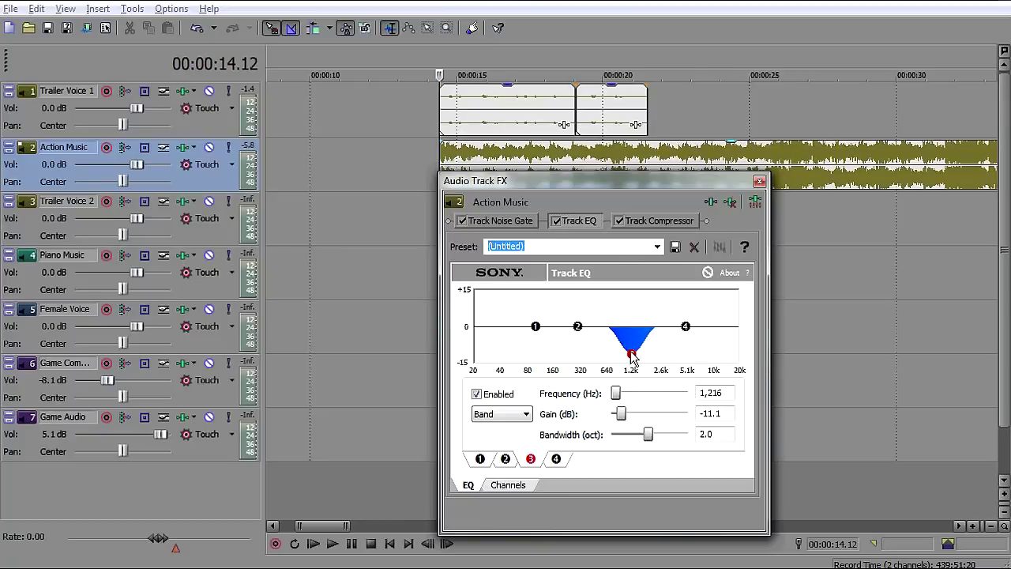
pyautogui.moveTo(632, 356); pyautogui.dragTo(633, 361)
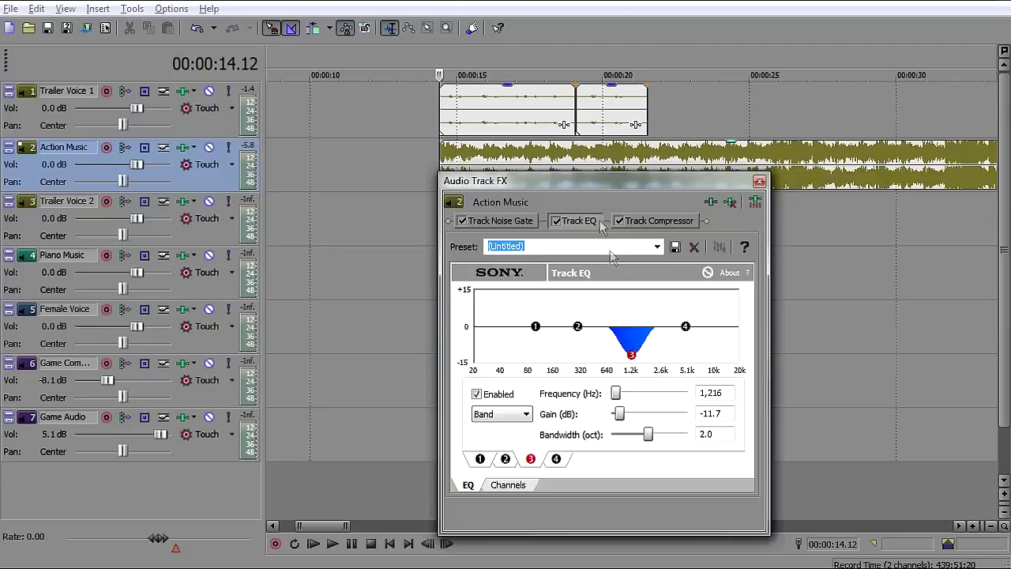
# Step: Refine the notch to about 1,191 Hz, -11.7 dB deep and 2.1 octaves wide
pyautogui.moveTo(634, 358); pyautogui.dragTo(638, 360)
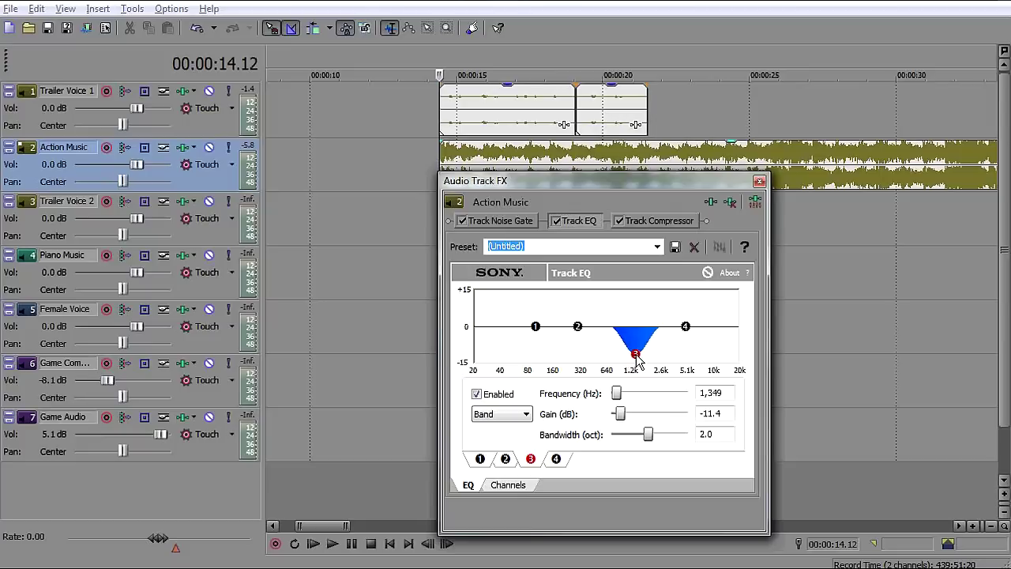
pyautogui.moveTo(638, 356); pyautogui.dragTo(636, 353)
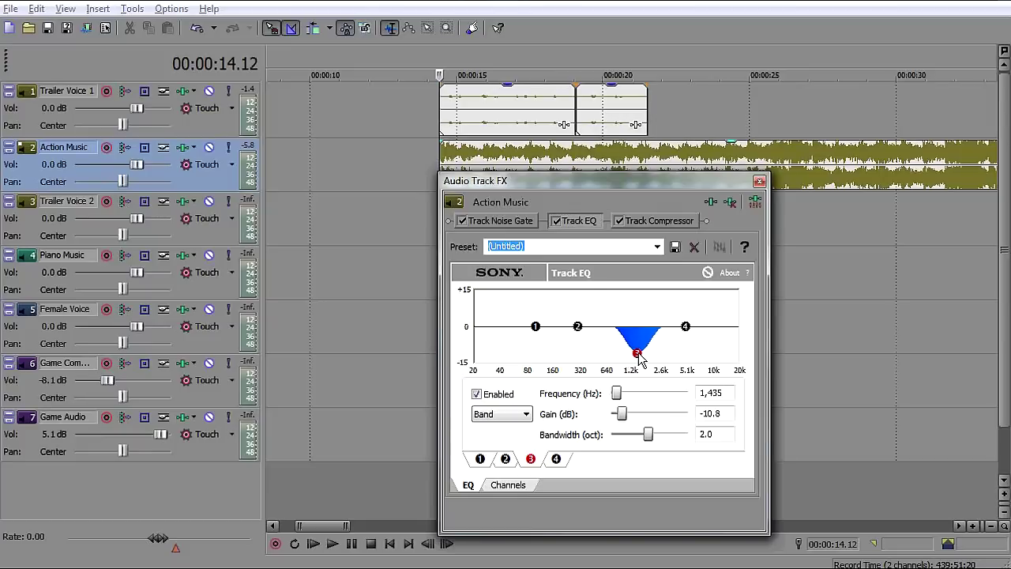
pyautogui.moveTo(638, 357); pyautogui.dragTo(635, 361)
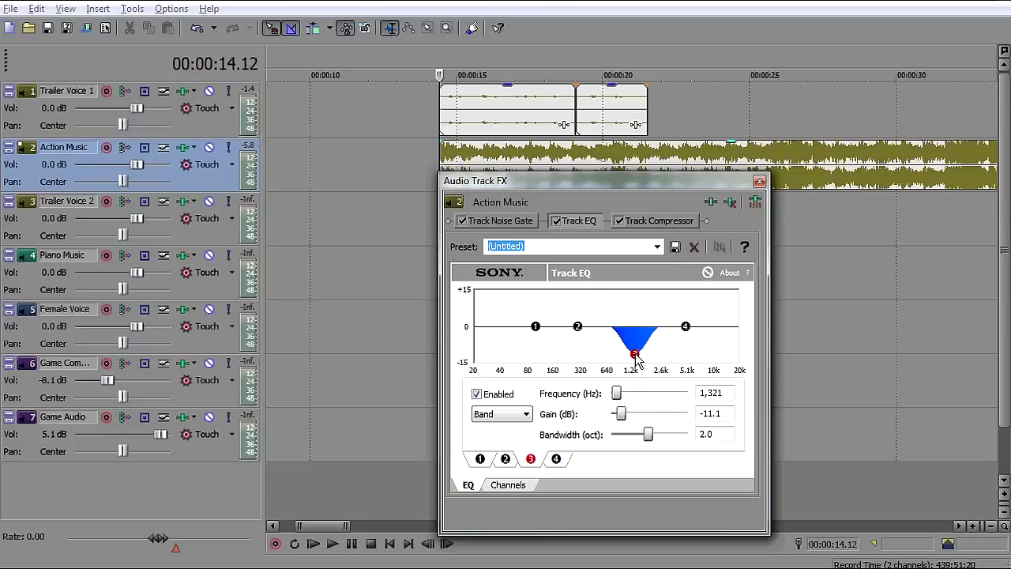
pyautogui.moveTo(648, 435); pyautogui.dragTo(703, 435)
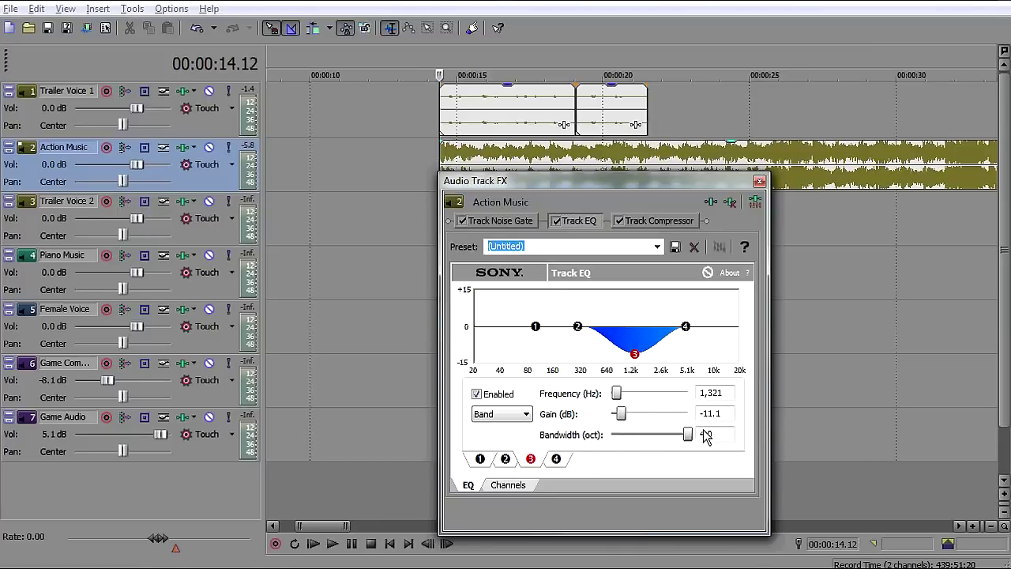
pyautogui.moveTo(634, 354)
pyautogui.mouseDown()
pyautogui.moveTo(631, 364)
pyautogui.moveTo(638, 359)
pyautogui.mouseUp()
pyautogui.moveTo(687, 435); pyautogui.dragTo(650, 435)
pyautogui.moveTo(636, 363); pyautogui.dragTo(634, 360)
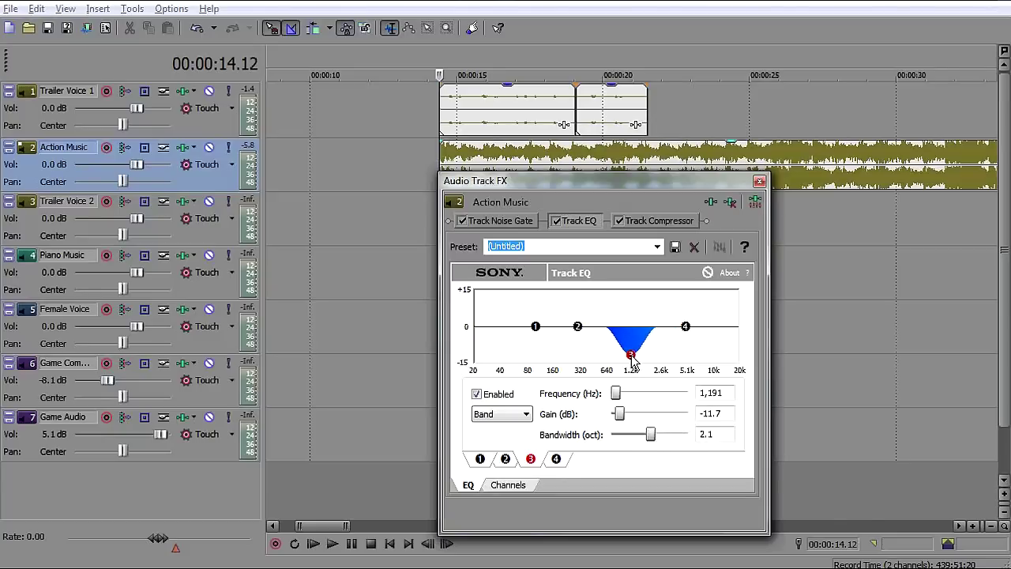
pyautogui.click(448, 150)
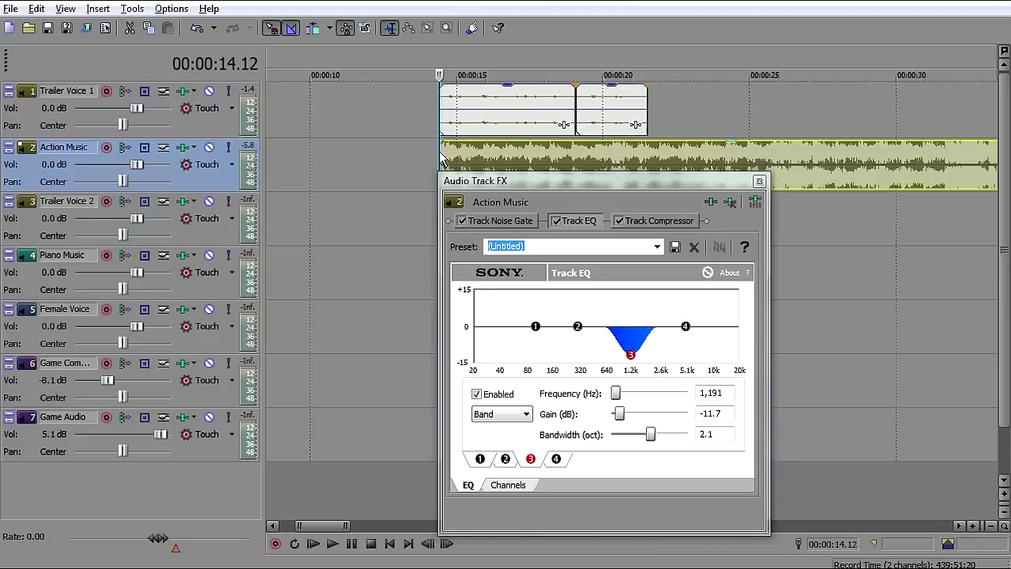
# Step: Solo Action Music and play it, lifting the notch almost flat to compare
pyautogui.click(228, 148)
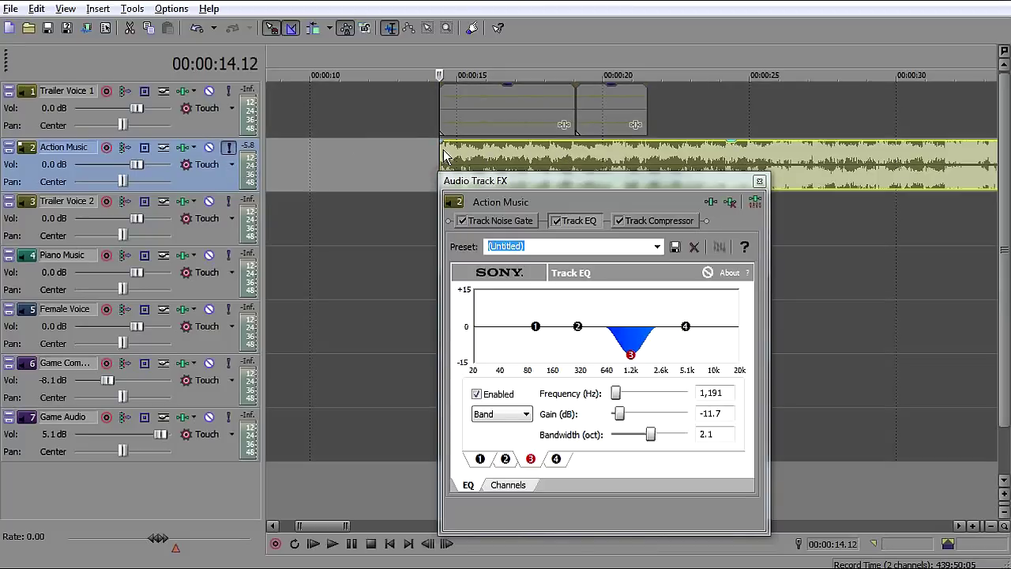
pyautogui.press('space')
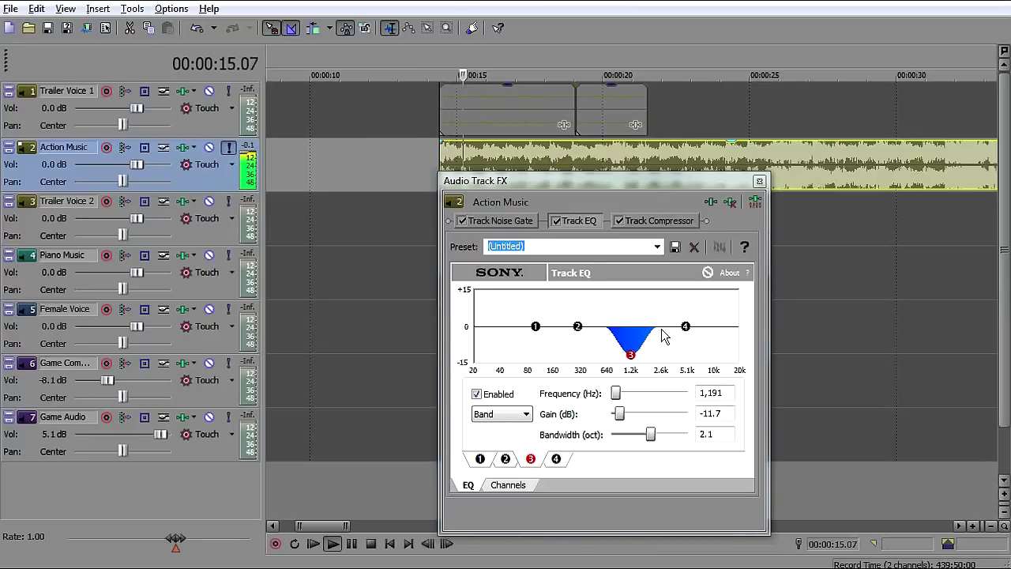
pyautogui.moveTo(631, 357)
pyautogui.mouseDown()
pyautogui.moveTo(630, 328)
pyautogui.moveTo(630, 361)
pyautogui.mouseUp()
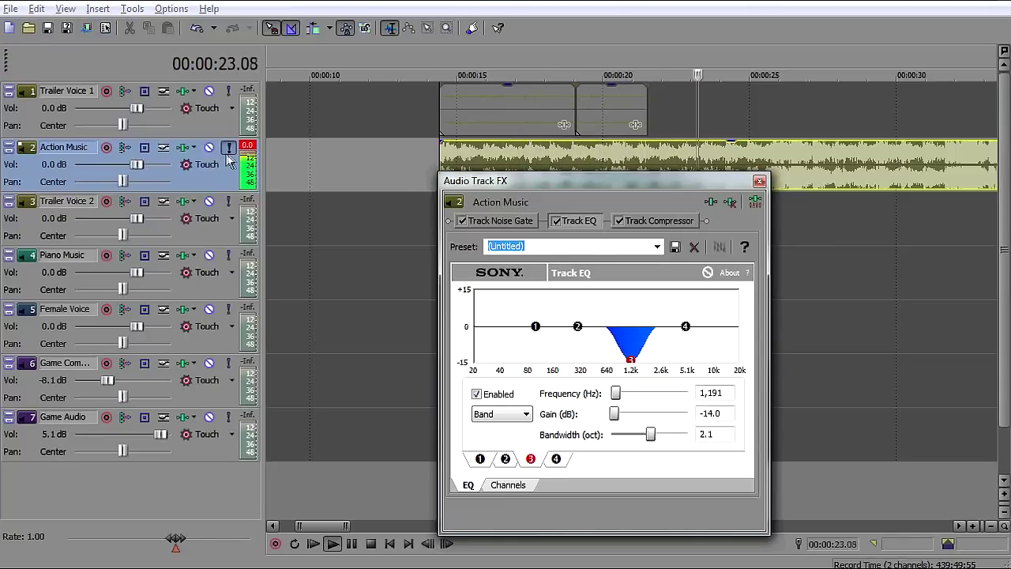
pyautogui.press('space')
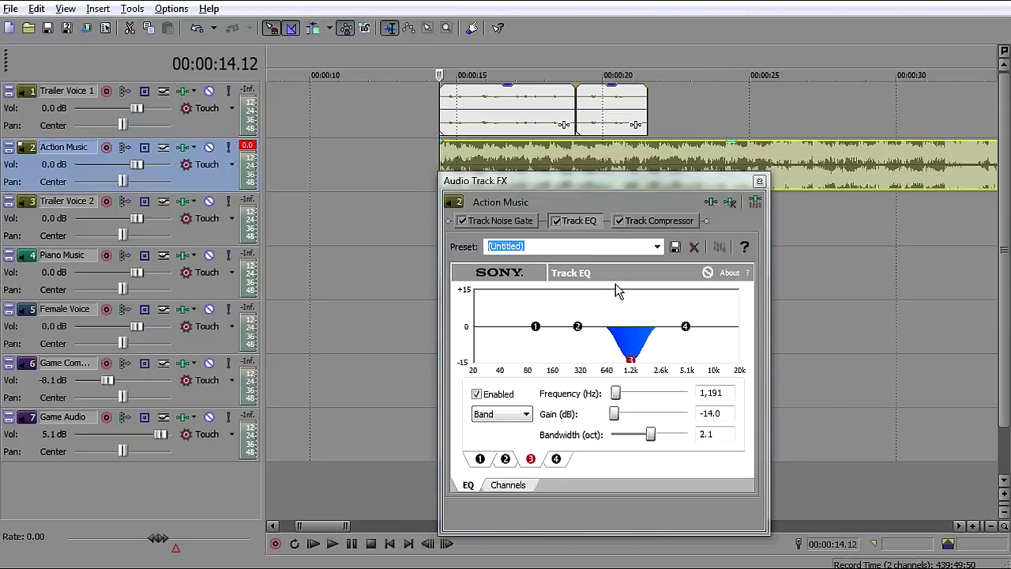
# Step: Reset the peak meter and re-deepen the notch against playback to about 1,241 Hz, -11.1 dB
pyautogui.moveTo(631, 361)
pyautogui.mouseDown()
pyautogui.moveTo(630, 334)
pyautogui.moveTo(631, 350)
pyautogui.mouseUp()
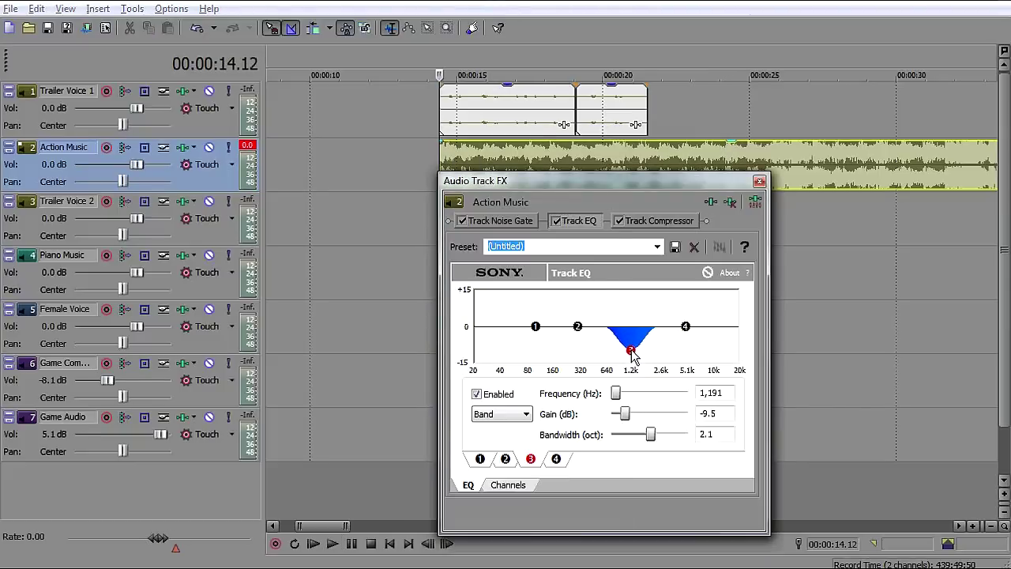
pyautogui.click(251, 152)
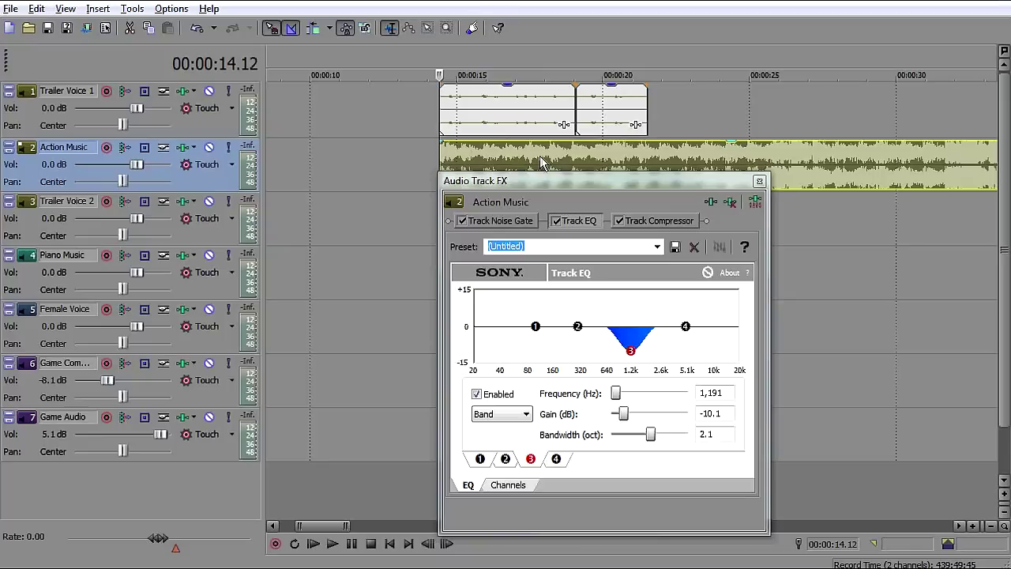
pyautogui.press('space')
pyautogui.moveTo(630, 349); pyautogui.dragTo(632, 356)
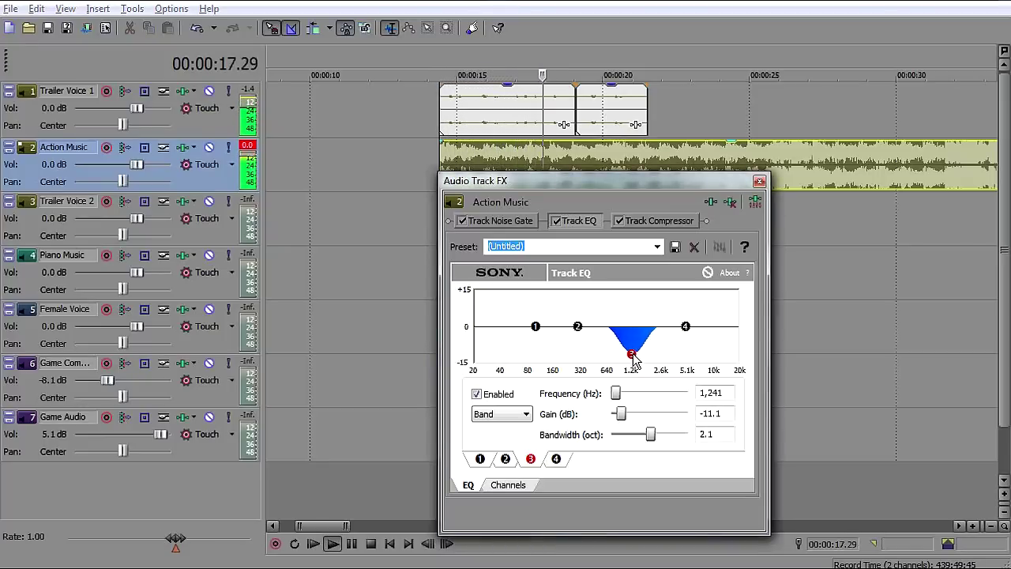
pyautogui.click(510, 157)
pyautogui.press('space')
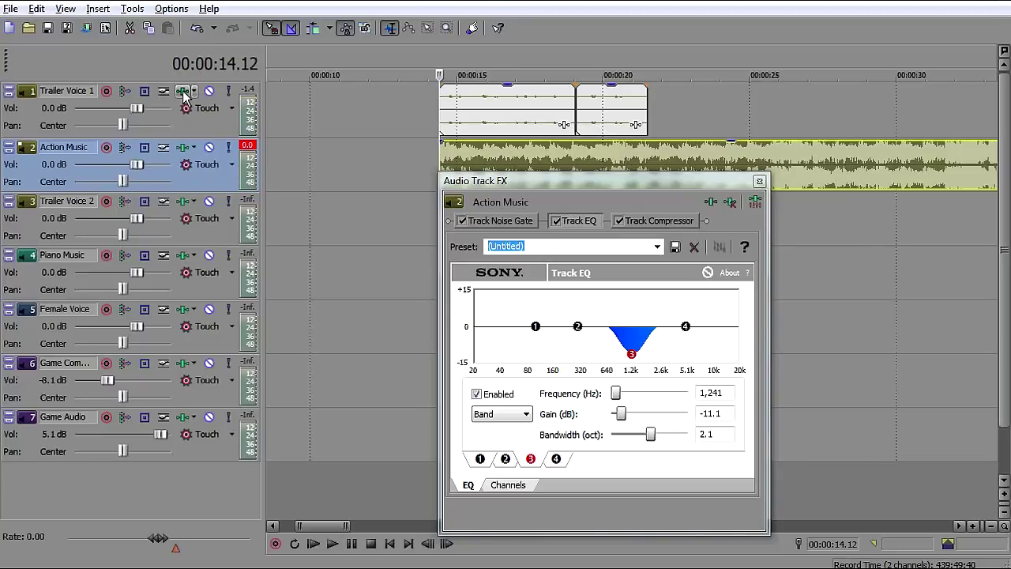
# Step: Boost Trailer Voice 1's EQ band 3 near 1,435 Hz, widened to 1.5 octaves
pyautogui.click(184, 95)
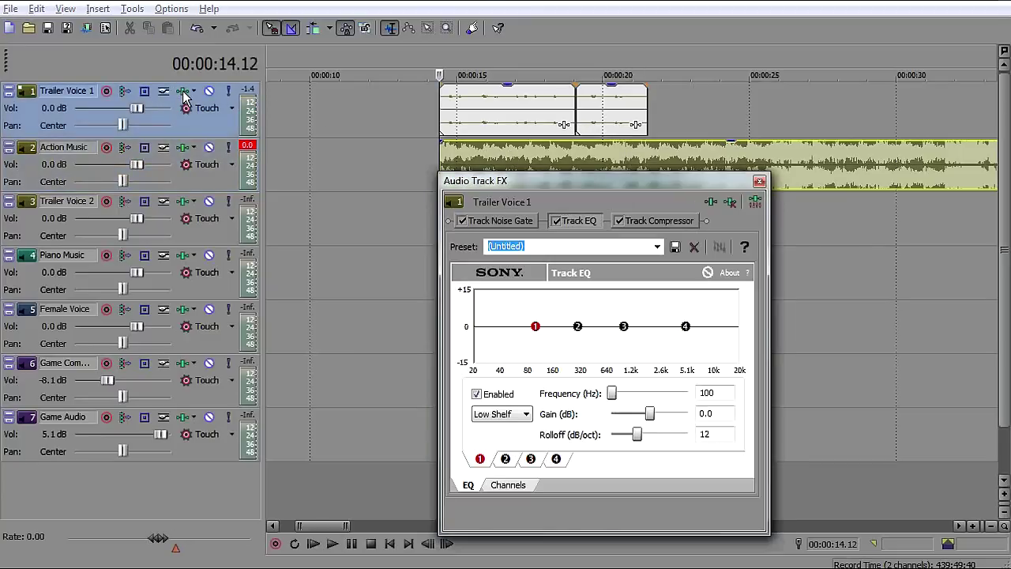
pyautogui.click(452, 106)
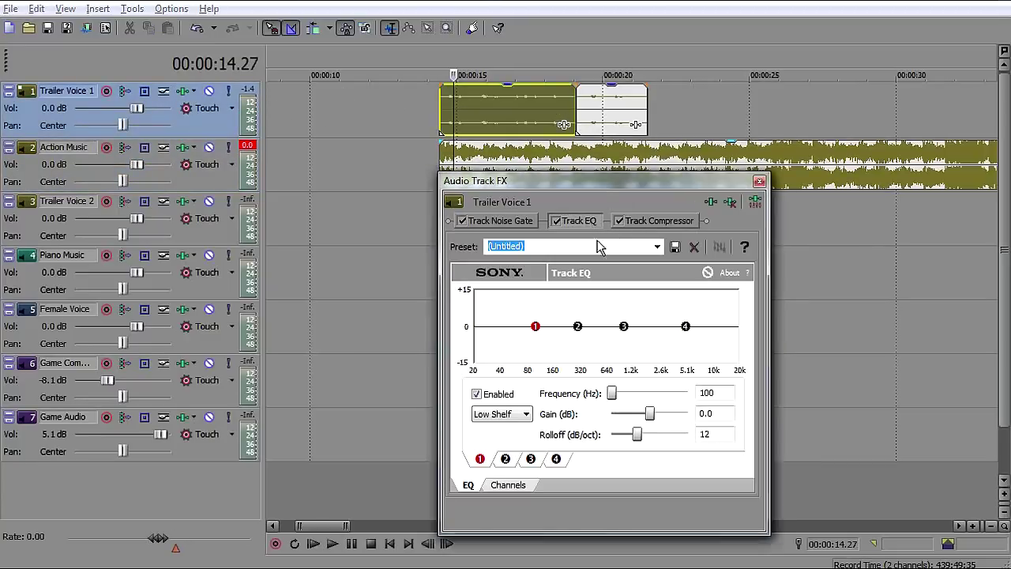
pyautogui.moveTo(624, 326); pyautogui.dragTo(640, 302)
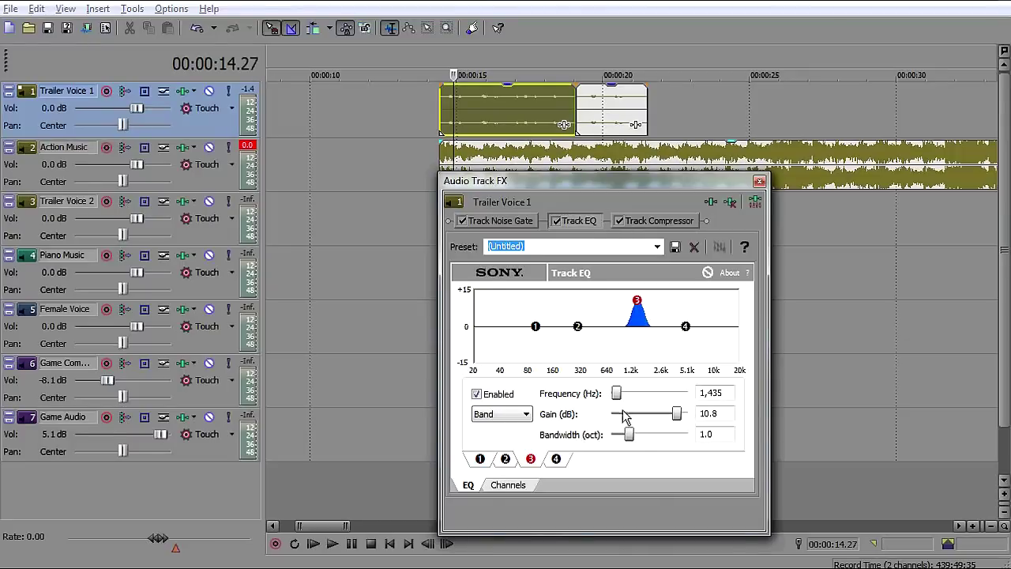
pyautogui.moveTo(637, 439); pyautogui.dragTo(642, 441)
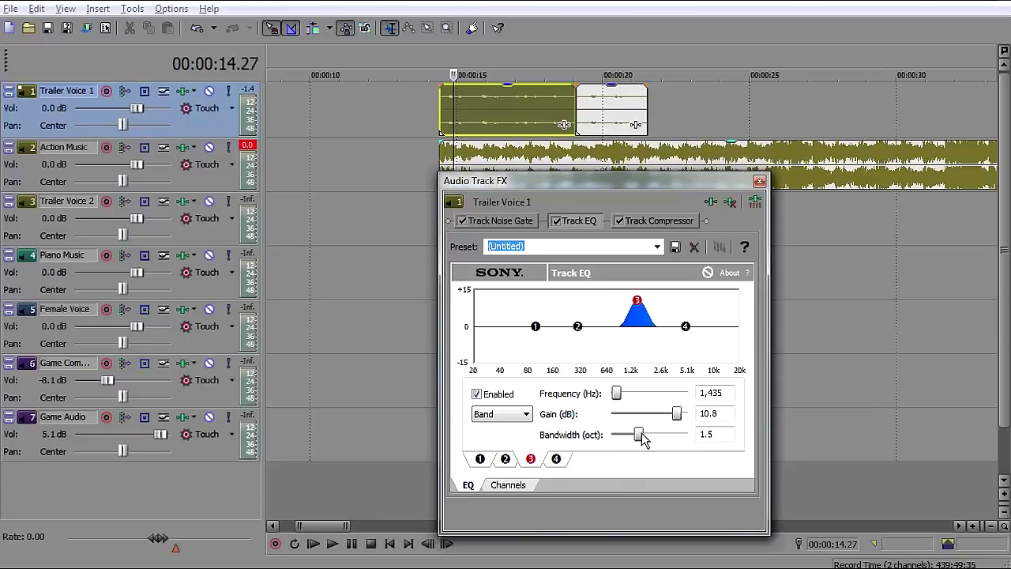
pyautogui.moveTo(640, 301); pyautogui.dragTo(640, 304)
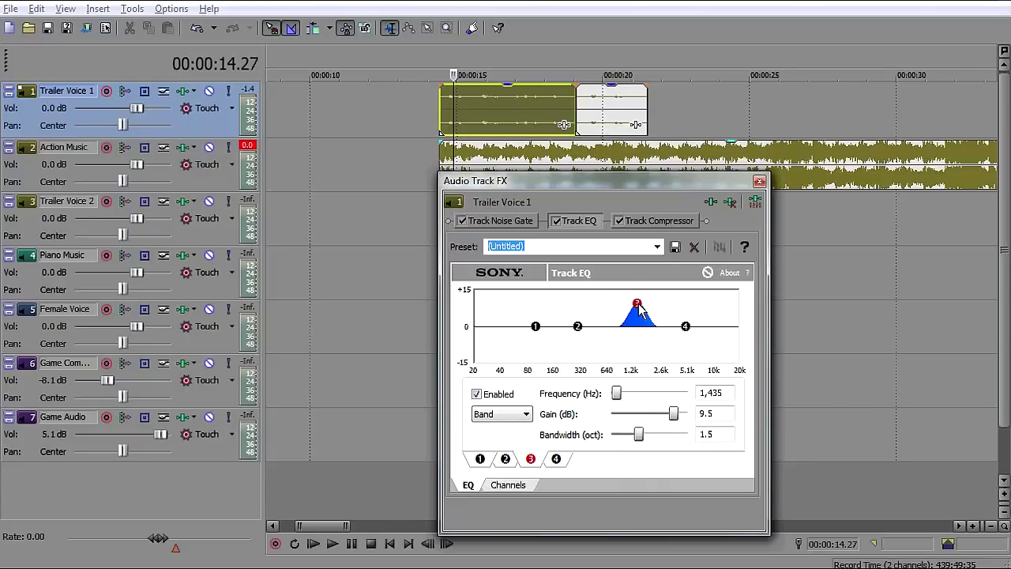
# Step: Preview and trim the voice boost to 8.5 dB, close the effects window, lower Action Music to -1.6 dB
pyautogui.click(442, 114)
pyautogui.press('space')
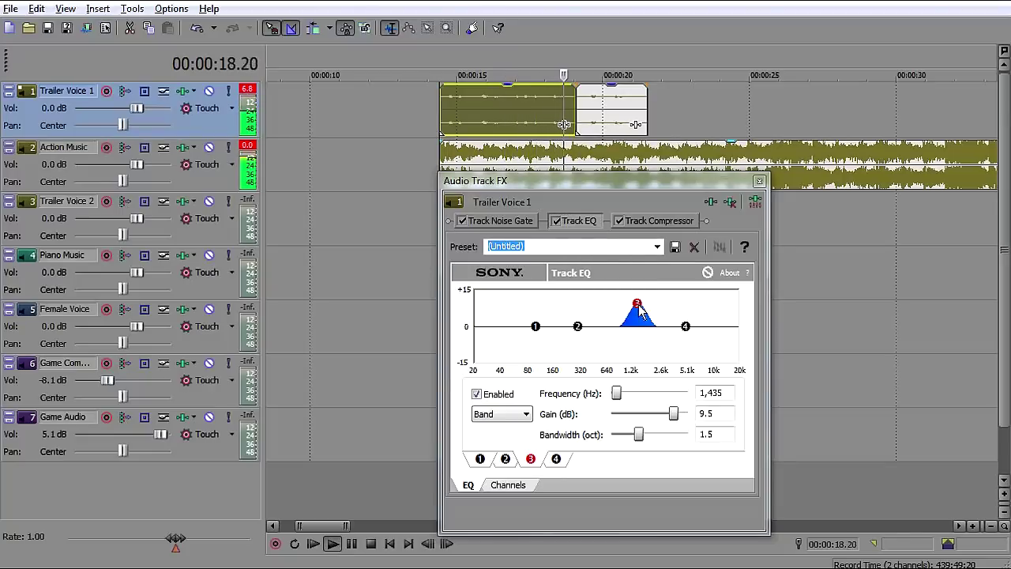
pyautogui.moveTo(637, 304); pyautogui.dragTo(638, 308)
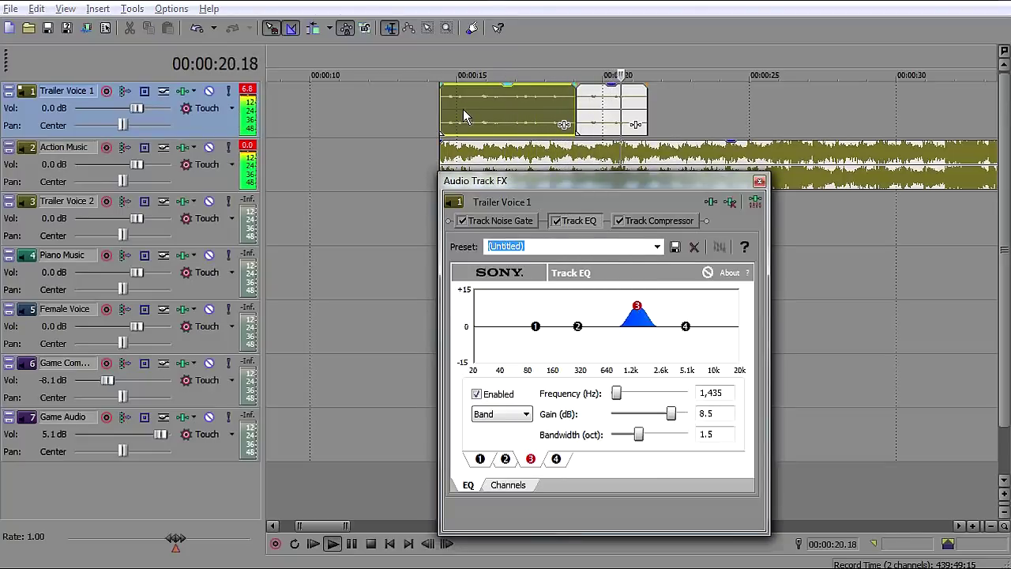
pyautogui.click(489, 106)
pyautogui.press('space')
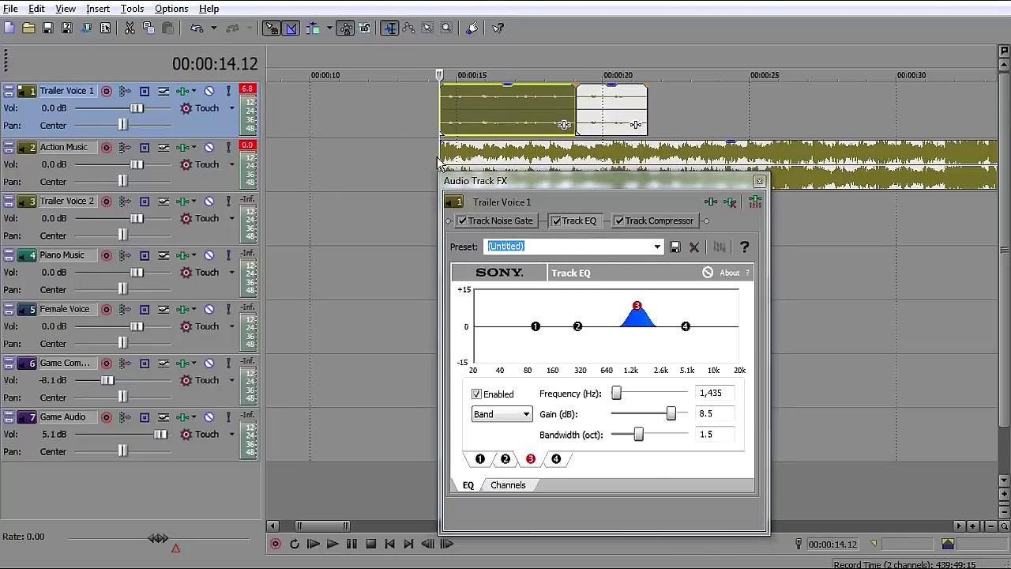
pyautogui.click(759, 181)
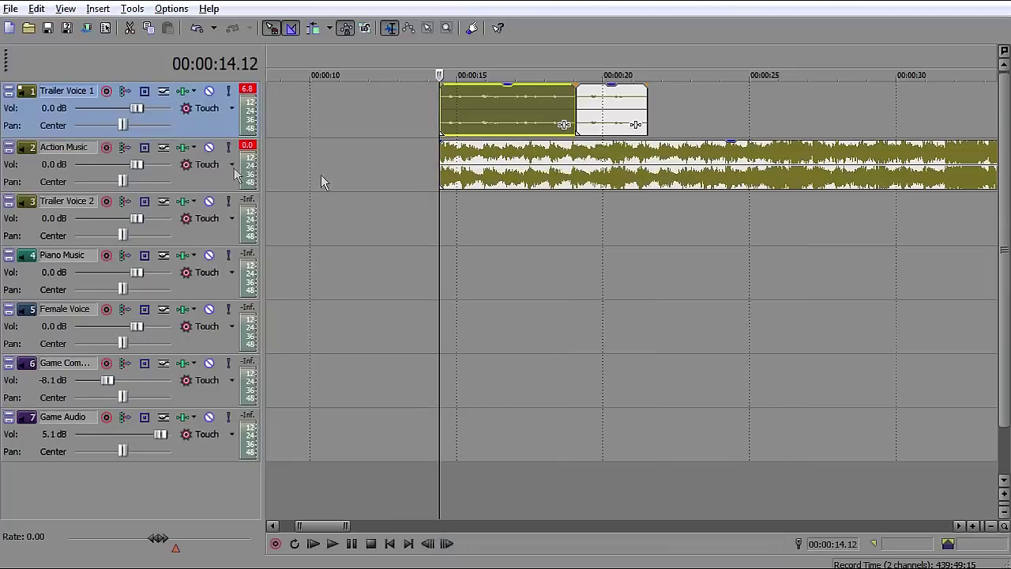
pyautogui.moveTo(132, 162); pyautogui.dragTo(124, 162)
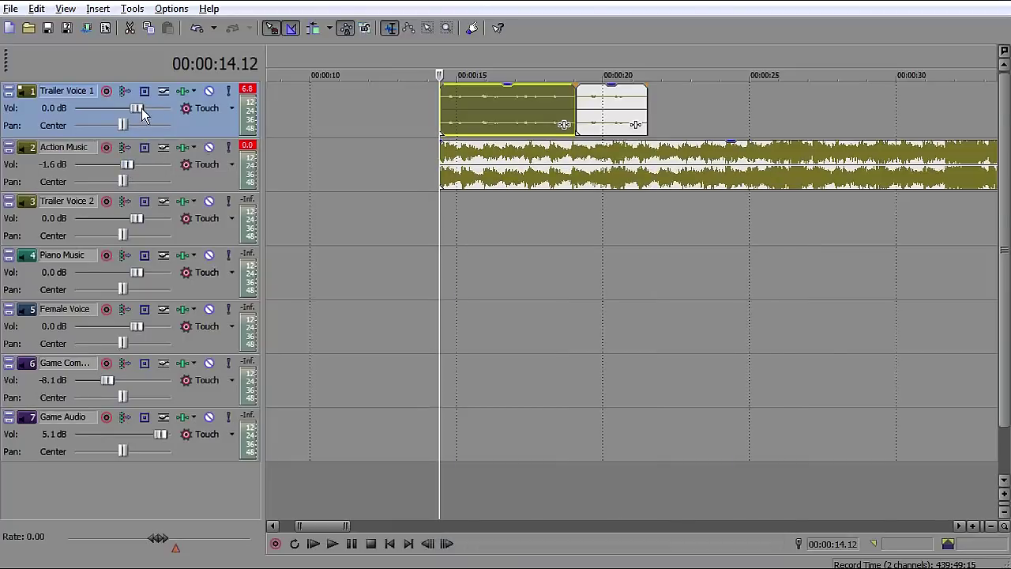
# Step: Raise Trailer Voice 1 to about 0.5 dB, reset both peak meters, and start playback
pyautogui.moveTo(136, 108); pyautogui.dragTo(139, 108)
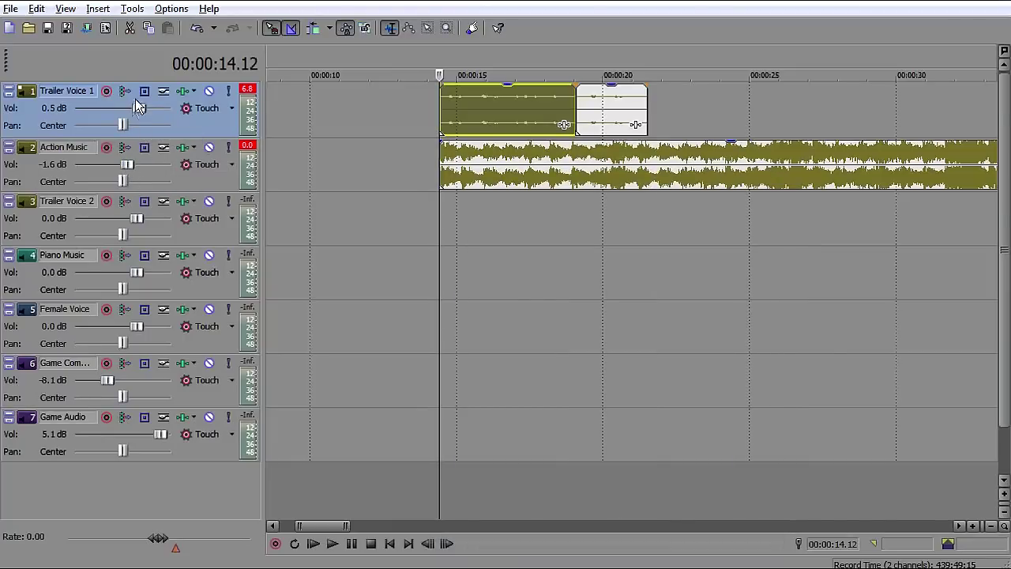
pyautogui.click(247, 88)
pyautogui.click(247, 144)
pyautogui.click(451, 152)
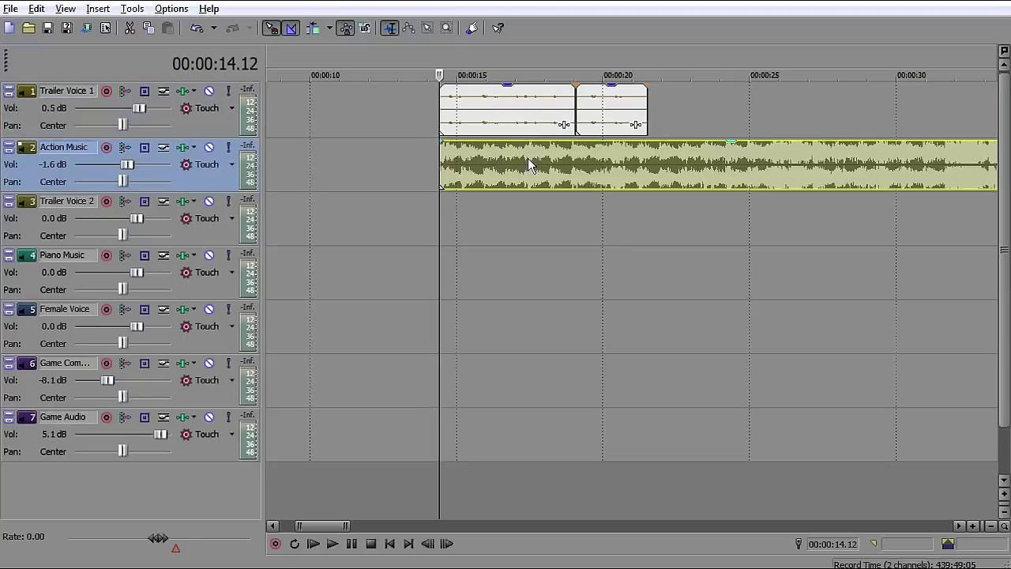
pyautogui.press('space')
# Step: Balance the faders during playback, settling Action Music at -1.5 dB, then stop
pyautogui.moveTo(126, 165); pyautogui.dragTo(128, 165)
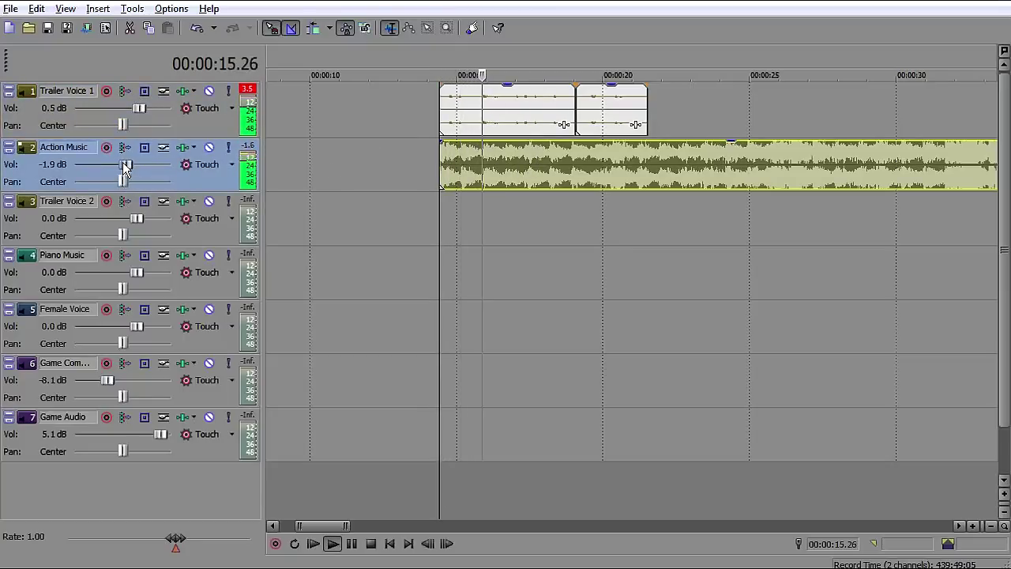
pyautogui.moveTo(138, 107); pyautogui.dragTo(135, 107)
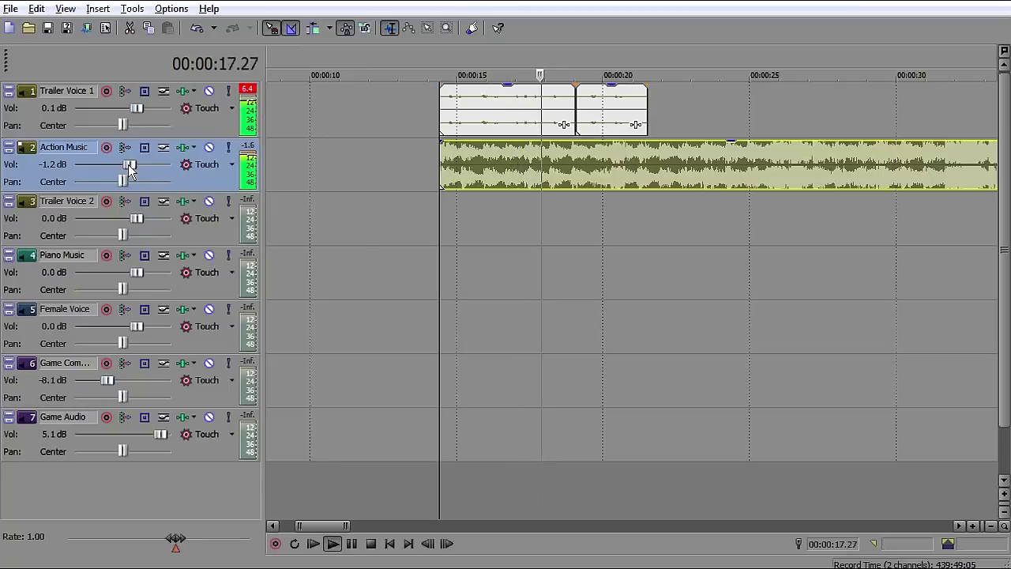
pyautogui.moveTo(128, 165); pyautogui.dragTo(127, 164)
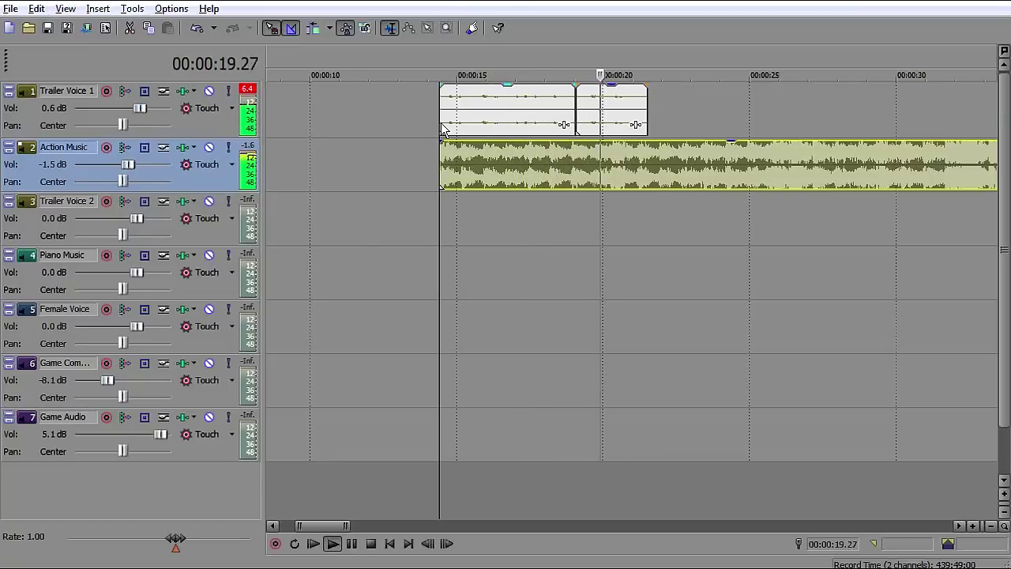
pyautogui.click(502, 112)
pyautogui.press('space')
# Step: Make Trailer Voice 1's EQ band 1 a low-shelf boost and move band 2 to about 8.9 kHz
pyautogui.click(192, 91)
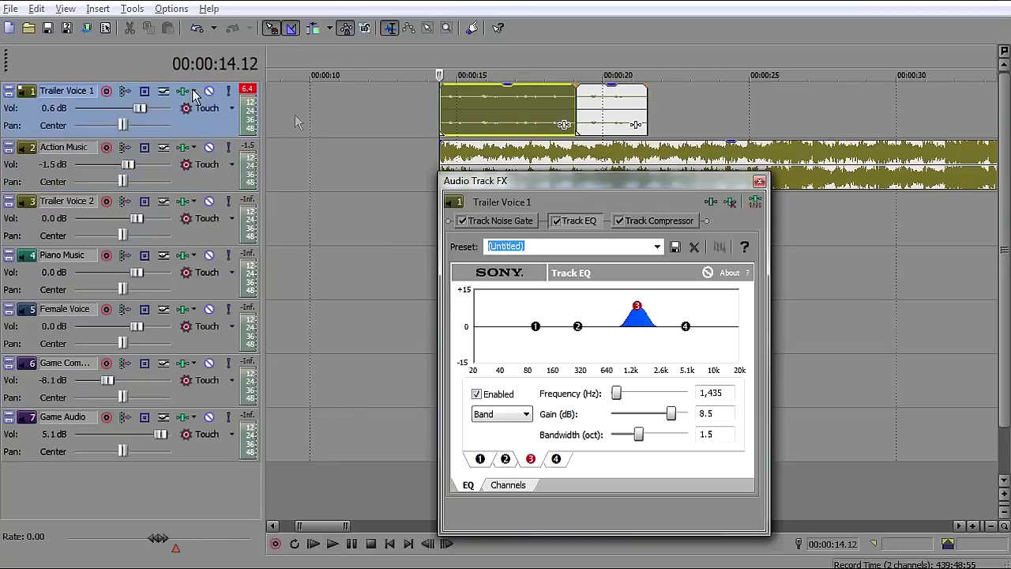
pyautogui.moveTo(535, 326); pyautogui.dragTo(577, 310)
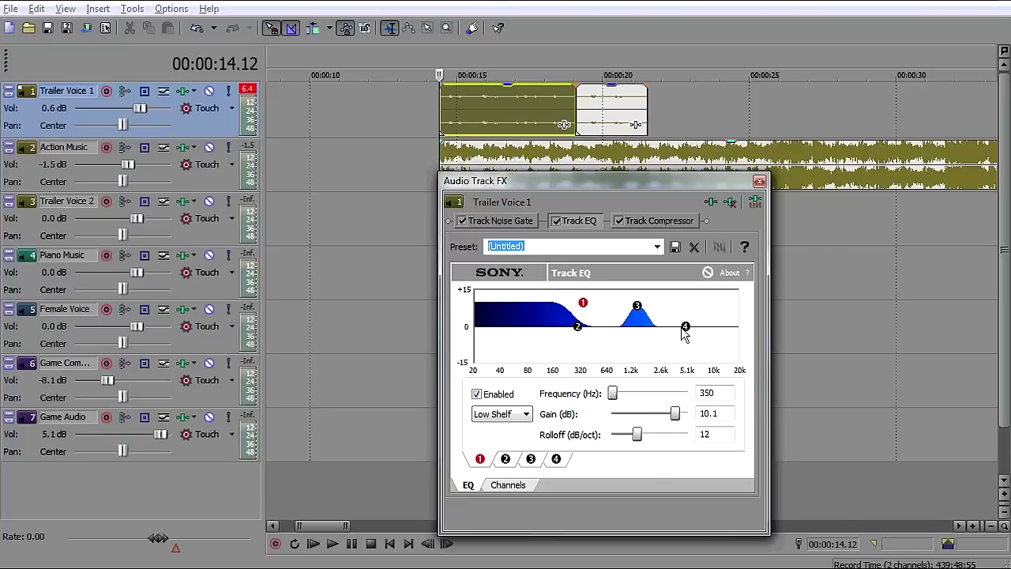
pyautogui.moveTo(581, 330); pyautogui.dragTo(708, 329)
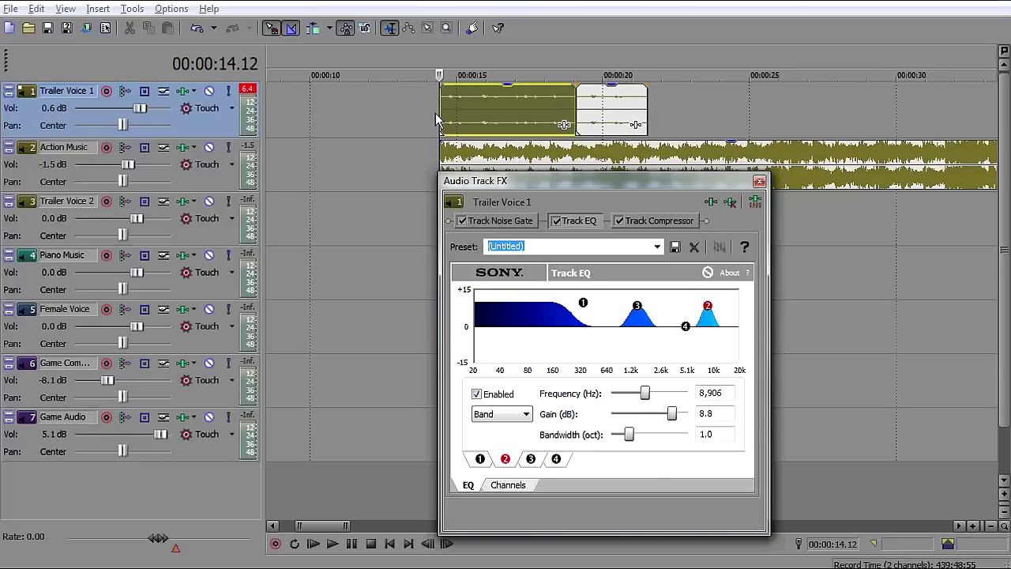
# Step: Play the voice with the new EQ, lower it to -1.4 dB, and close the effects window
pyautogui.click(439, 120)
pyautogui.press('space')
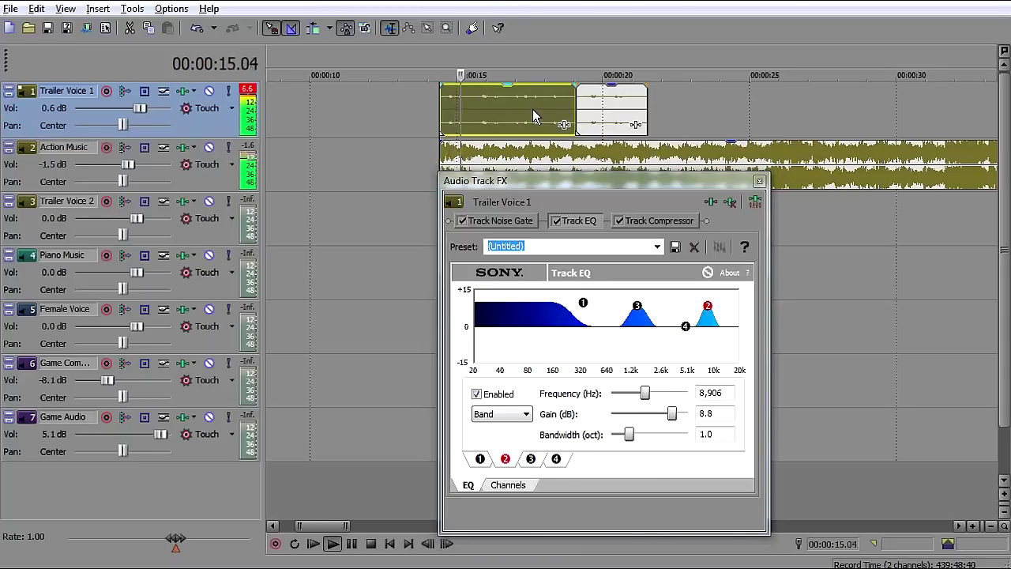
pyautogui.click(583, 304)
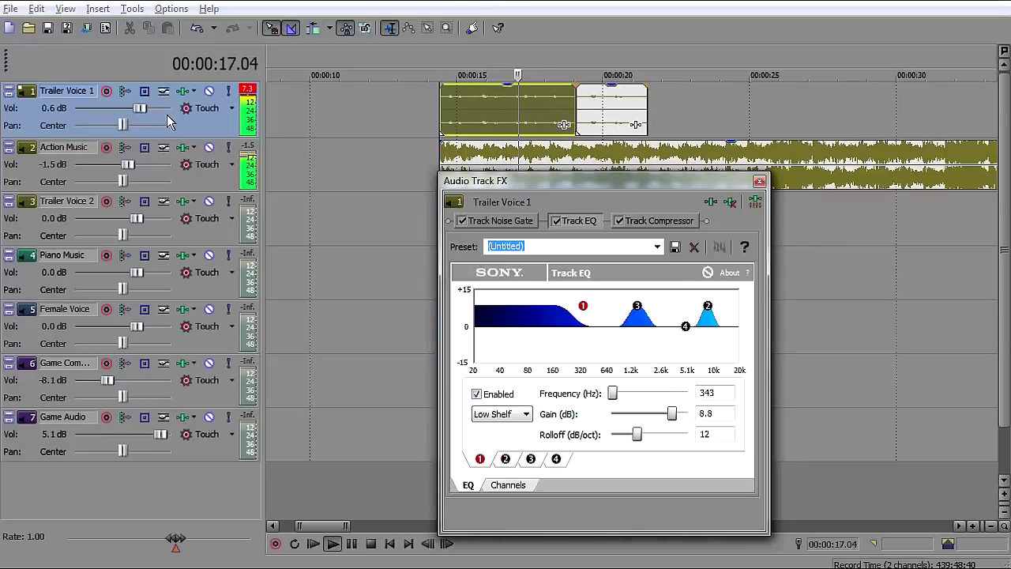
pyautogui.moveTo(141, 108); pyautogui.dragTo(131, 114)
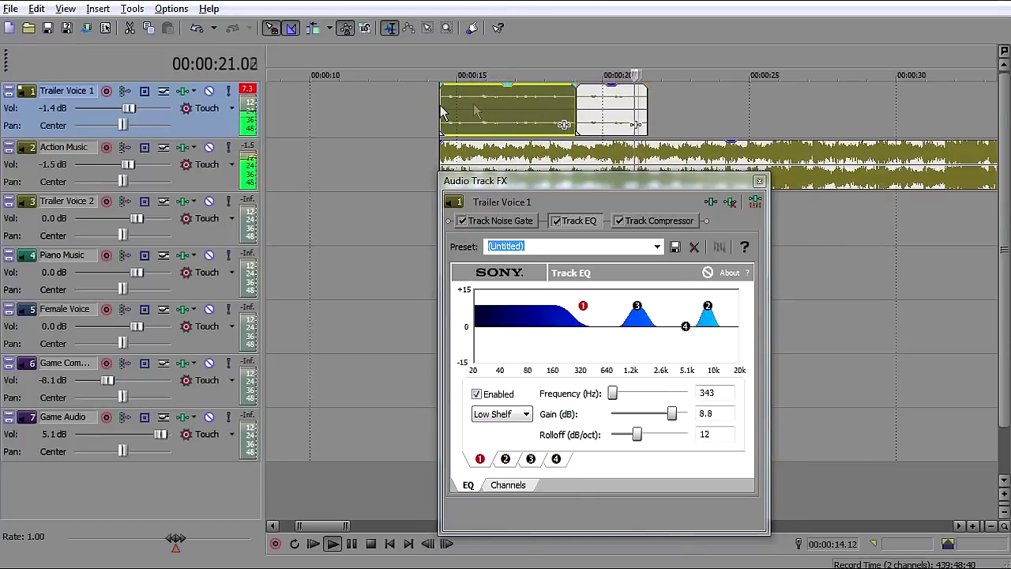
pyautogui.press('space')
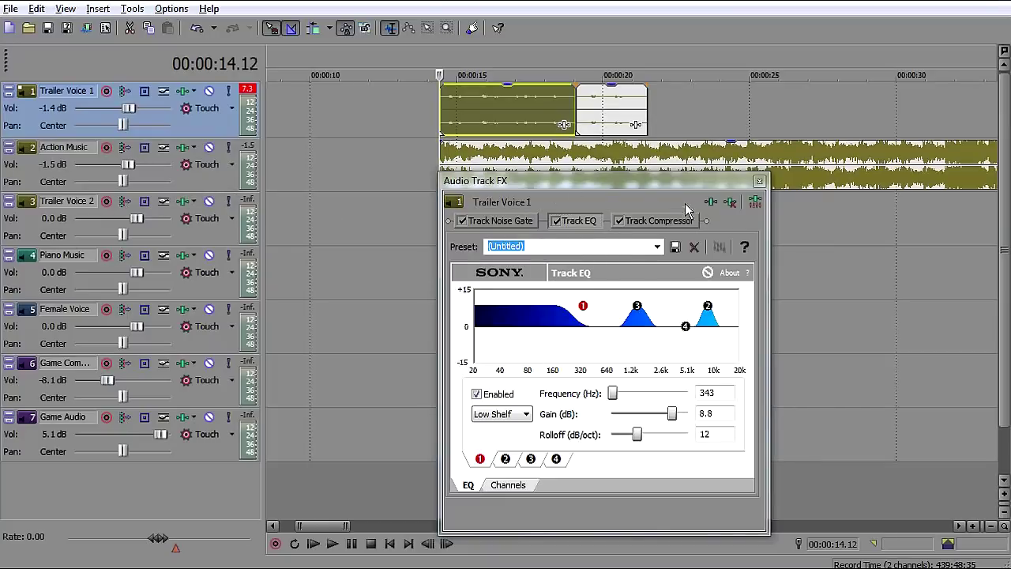
pyautogui.click(759, 181)
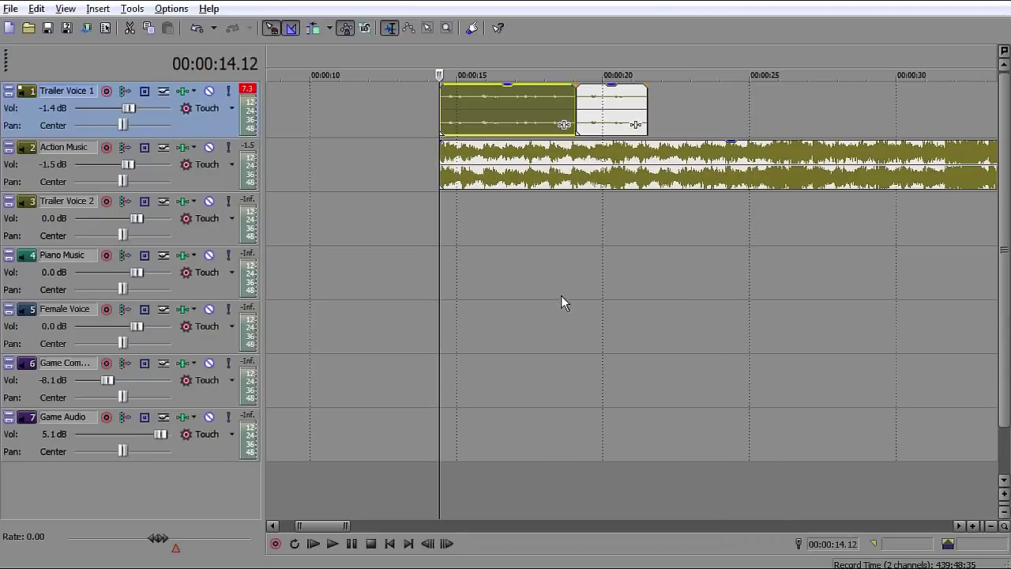
# Step: Zoom the timeline out and bring the Trailer Voice 2 clips near 00:00:56 into view
pyautogui.moveTo(346, 525); pyautogui.dragTo(424, 526)
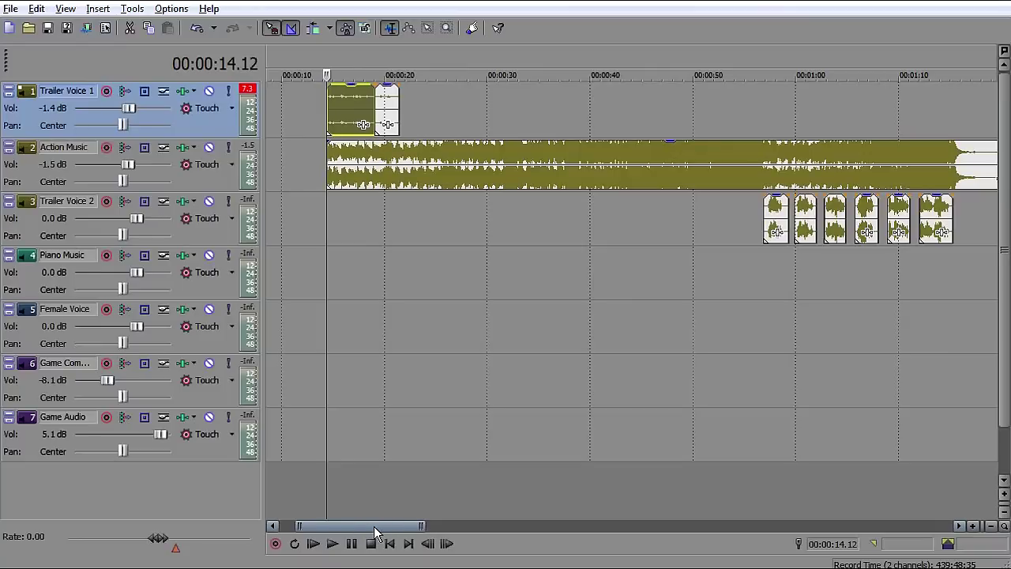
pyautogui.click(750, 103)
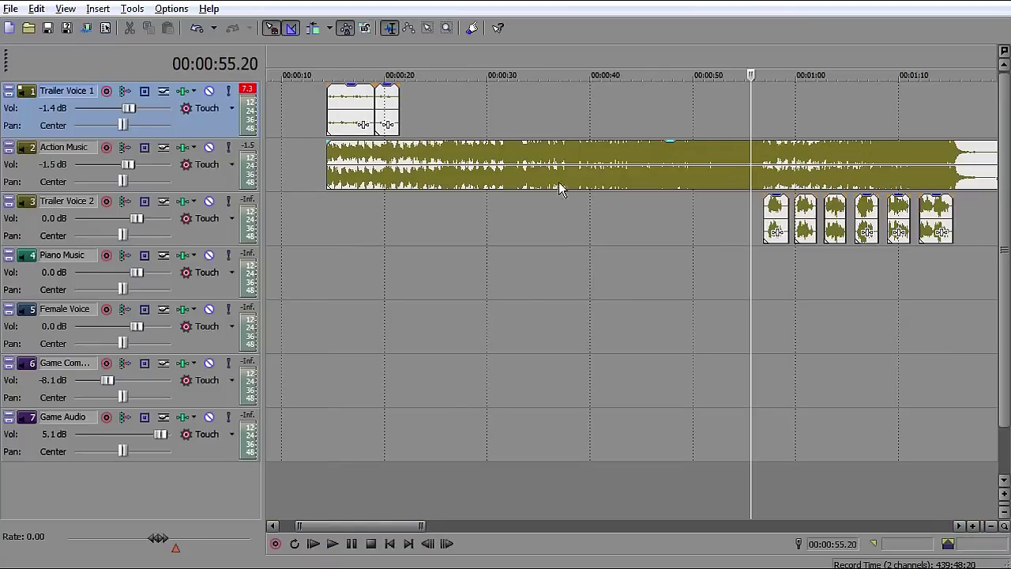
pyautogui.click(764, 175)
pyautogui.scroll(3, 763, 175)
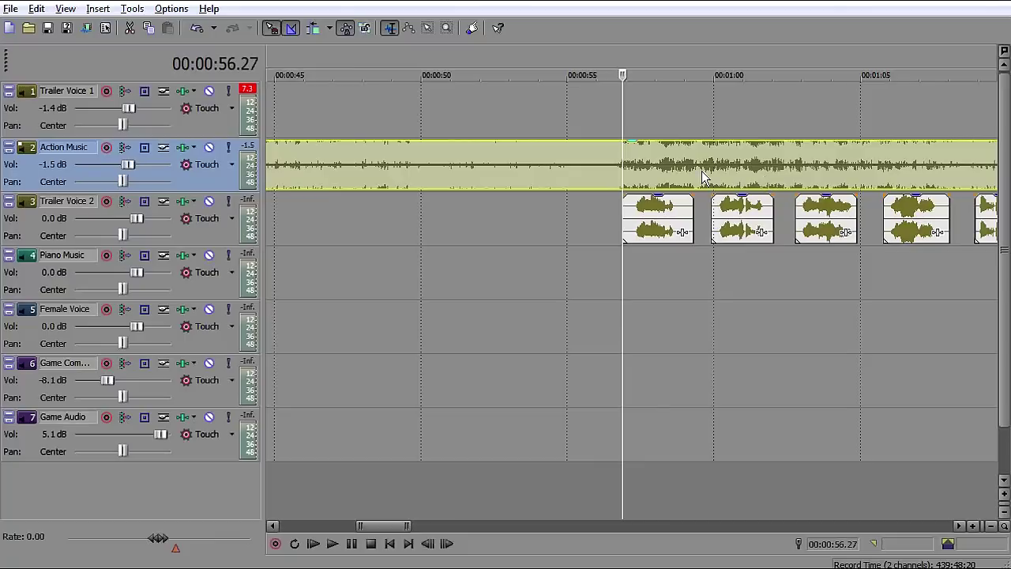
pyautogui.hscroll(3, 618, 203)
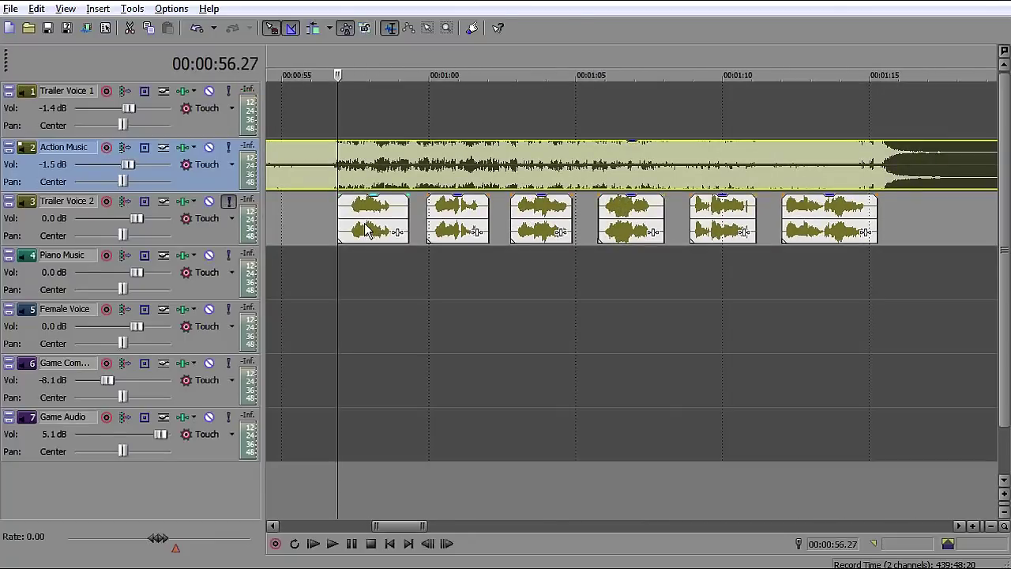
pyautogui.click(364, 210)
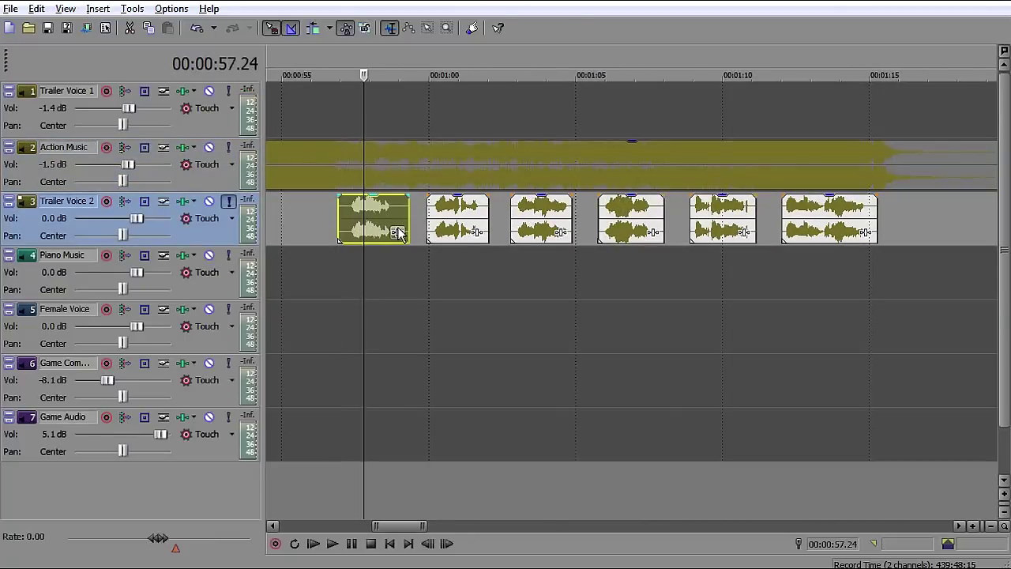
pyautogui.click(338, 219)
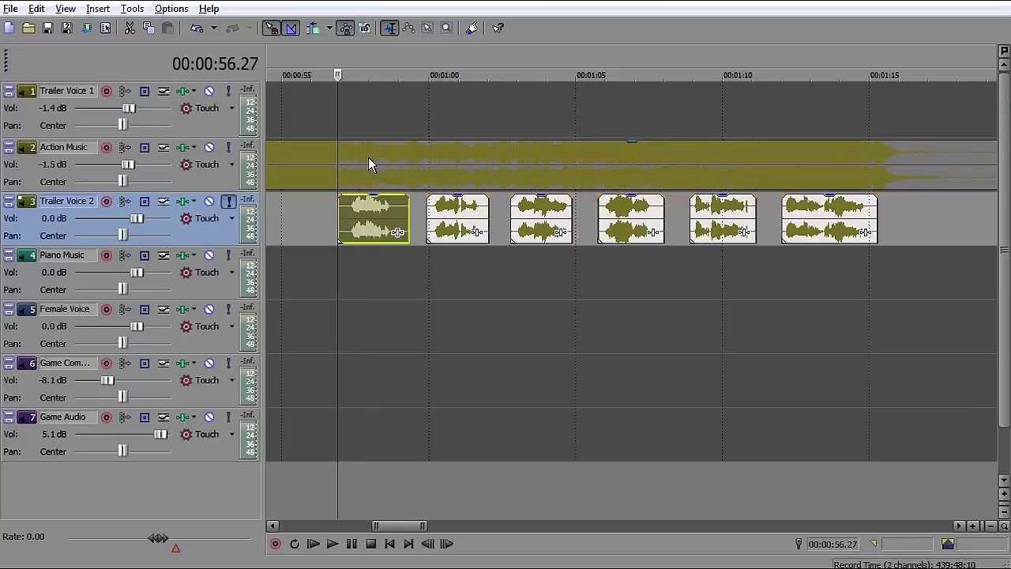
pyautogui.scroll(-1, 508, 233)
pyautogui.click(538, 164)
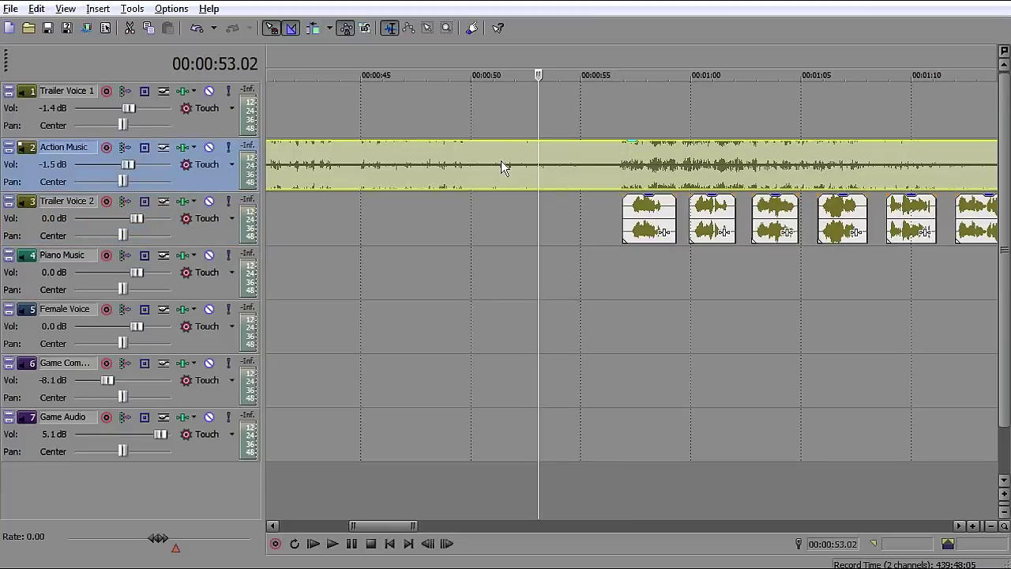
# Step: Play from 00:00:50.26, then cue the play position at the first Trailer Voice 2 clip
pyautogui.click(490, 156)
pyautogui.scroll(5, 616, 170)
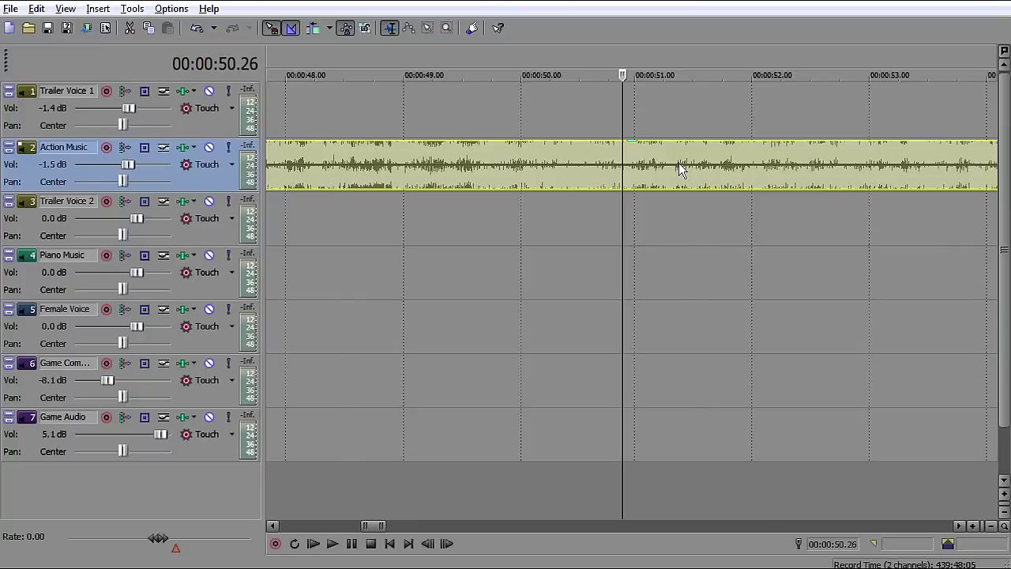
pyautogui.scroll(-5, 631, 170)
pyautogui.press('space')
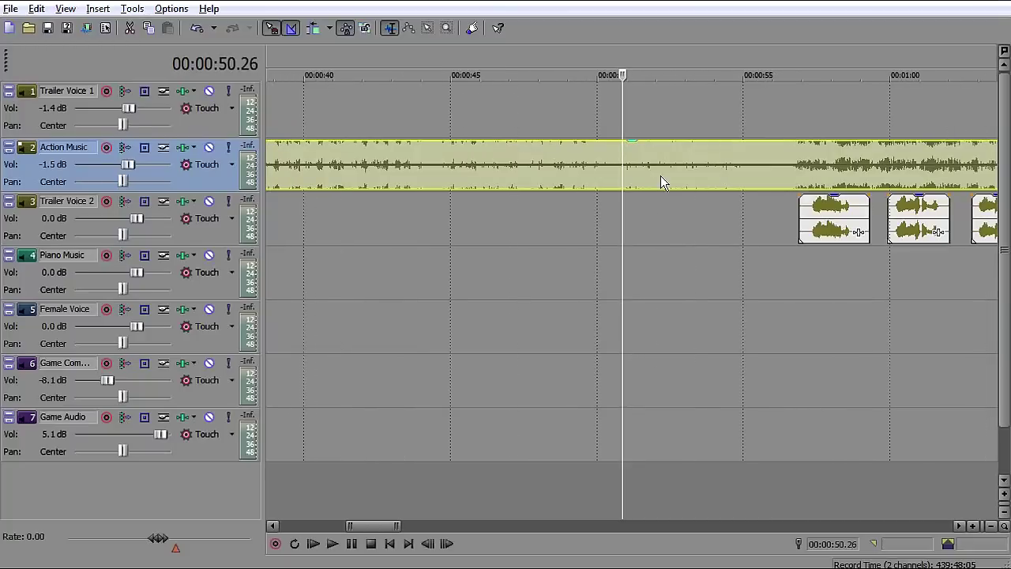
pyautogui.hscroll(4, 632, 228)
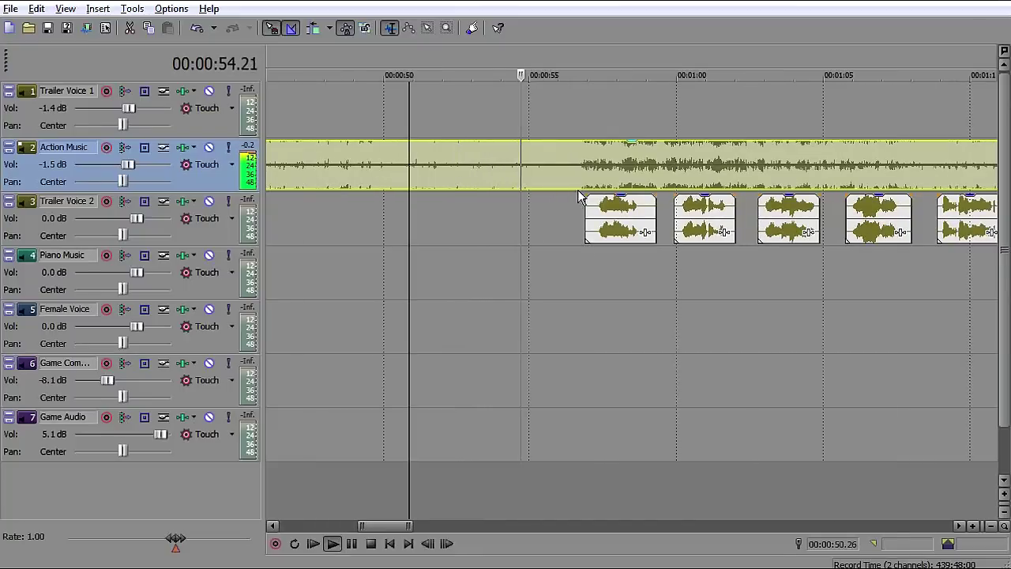
pyautogui.press('space')
pyautogui.click(588, 169)
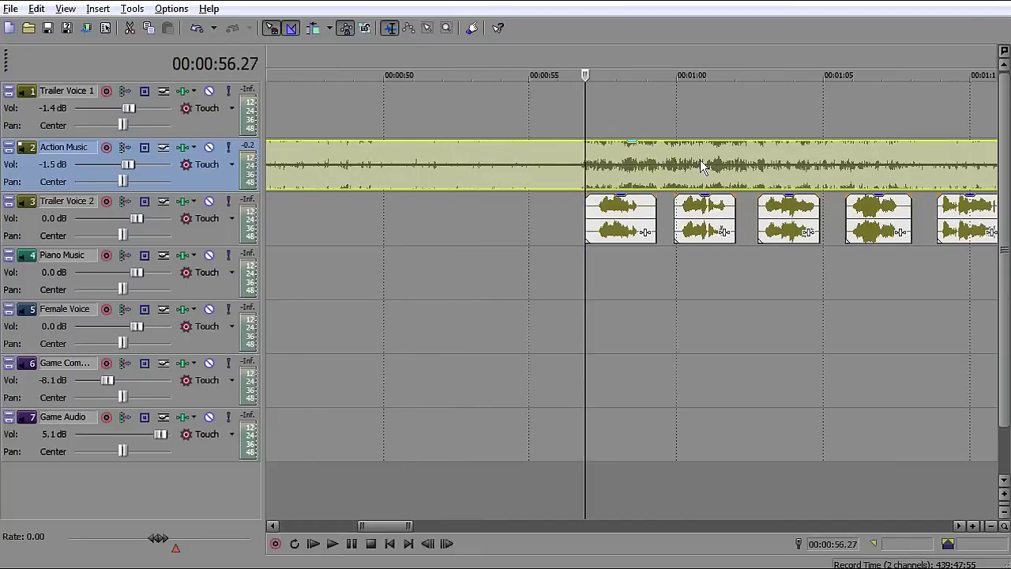
pyautogui.scroll(-2, 762, 177)
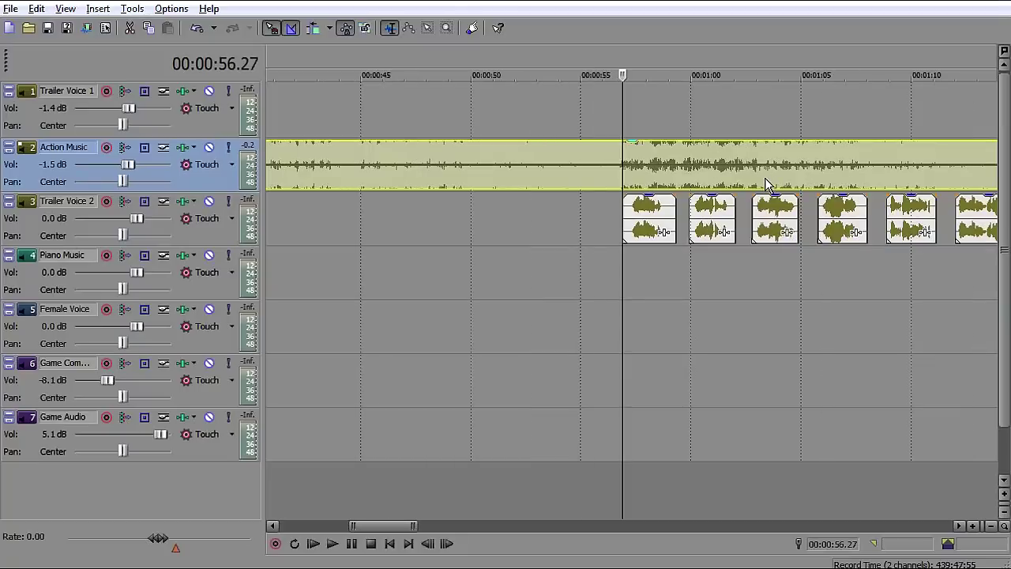
# Step: Solo Trailer Voice 2 and play its first clips on their own
pyautogui.click(229, 202)
pyautogui.press('space')
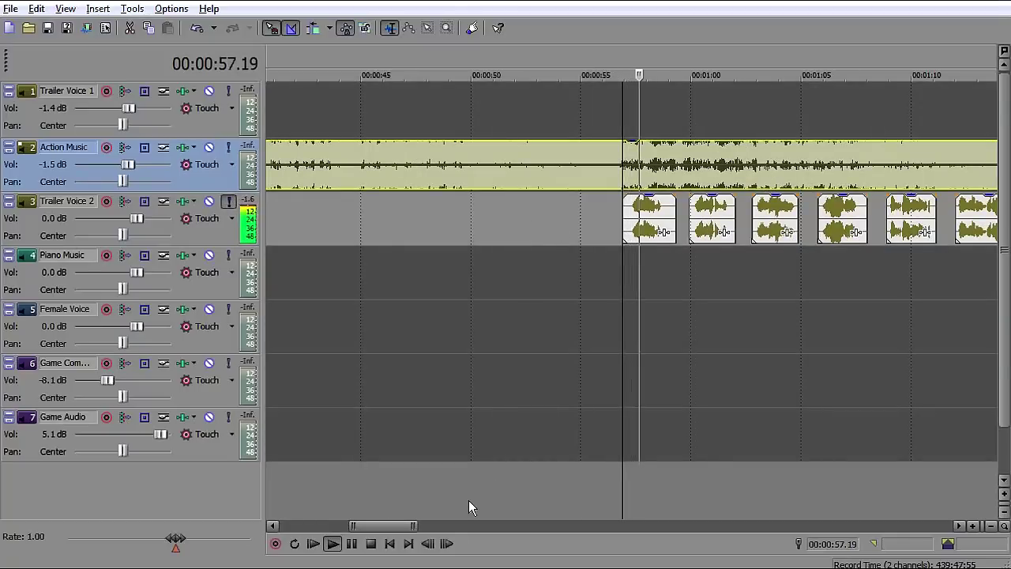
pyautogui.moveTo(395, 526); pyautogui.dragTo(413, 527)
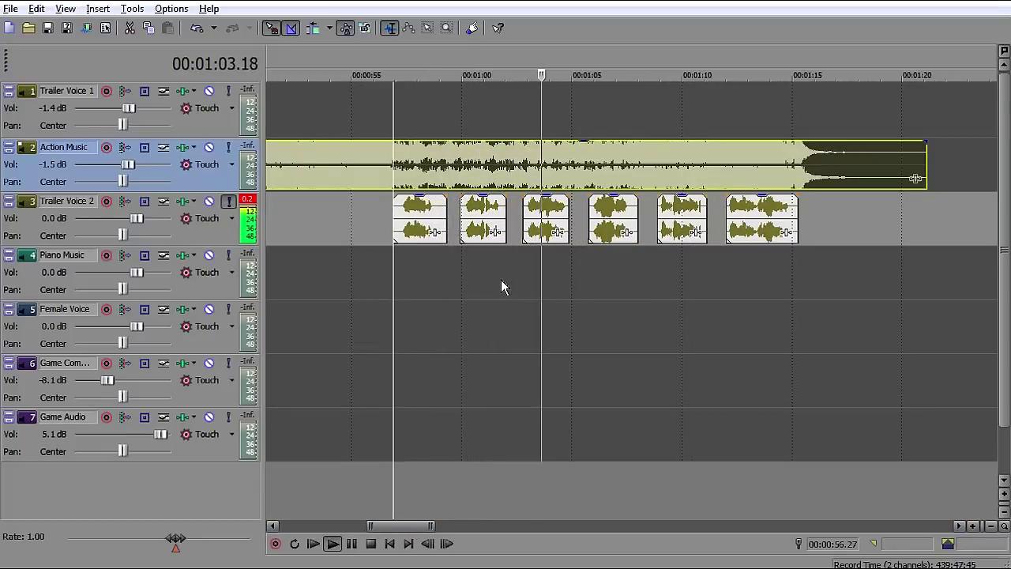
pyautogui.click(412, 218)
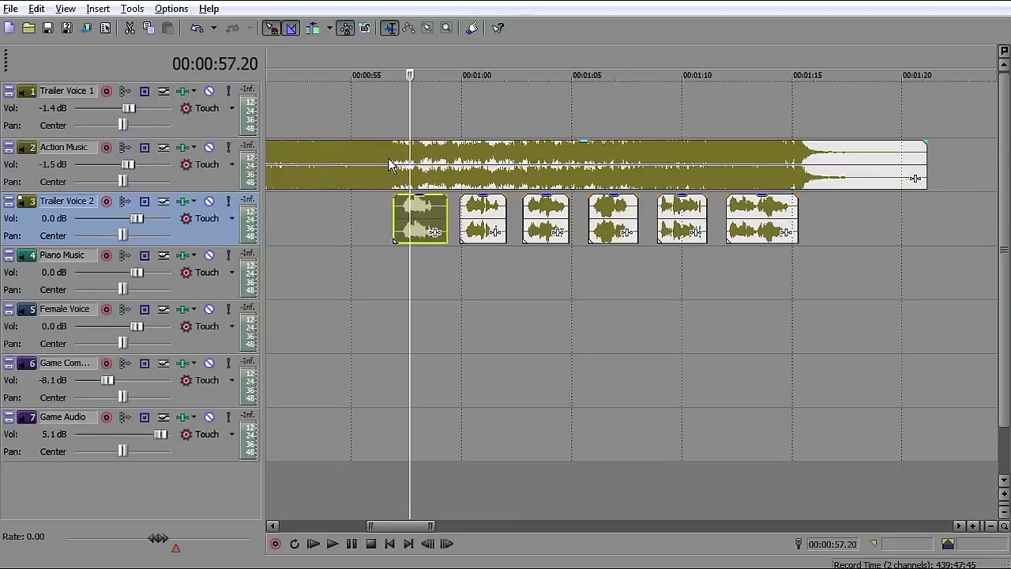
pyautogui.click(393, 166)
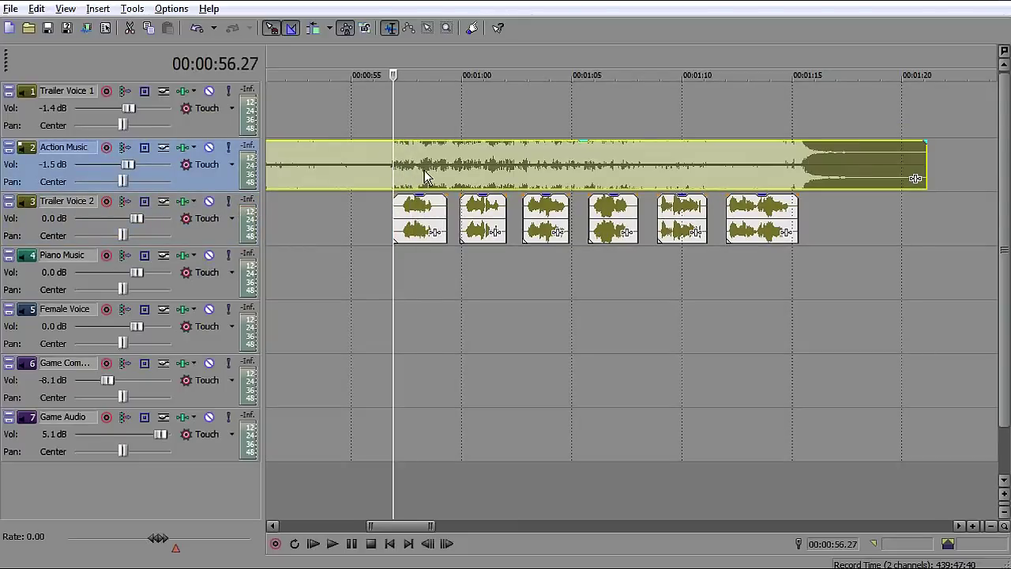
pyautogui.click(185, 150)
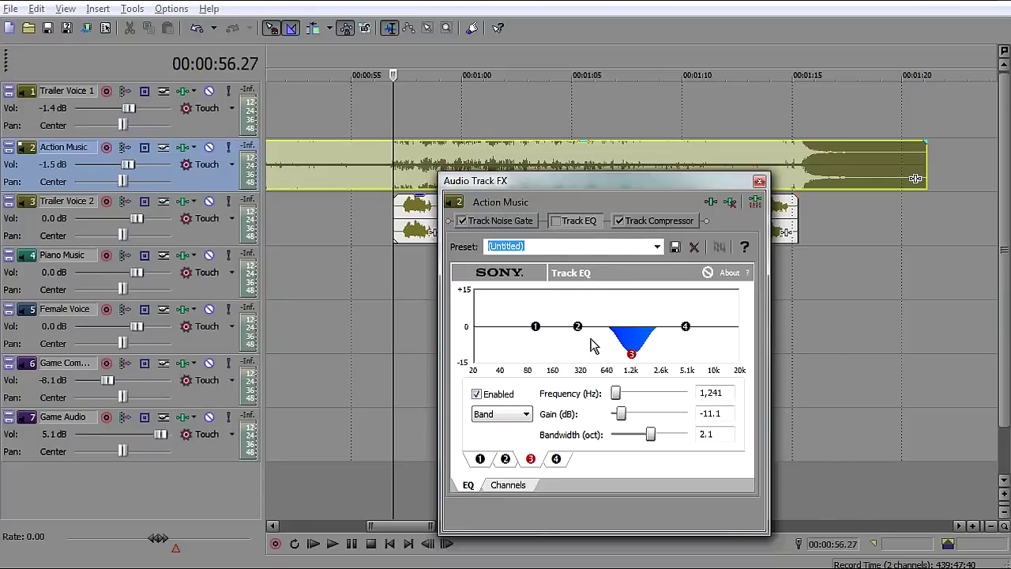
pyautogui.click(758, 182)
pyautogui.click(183, 202)
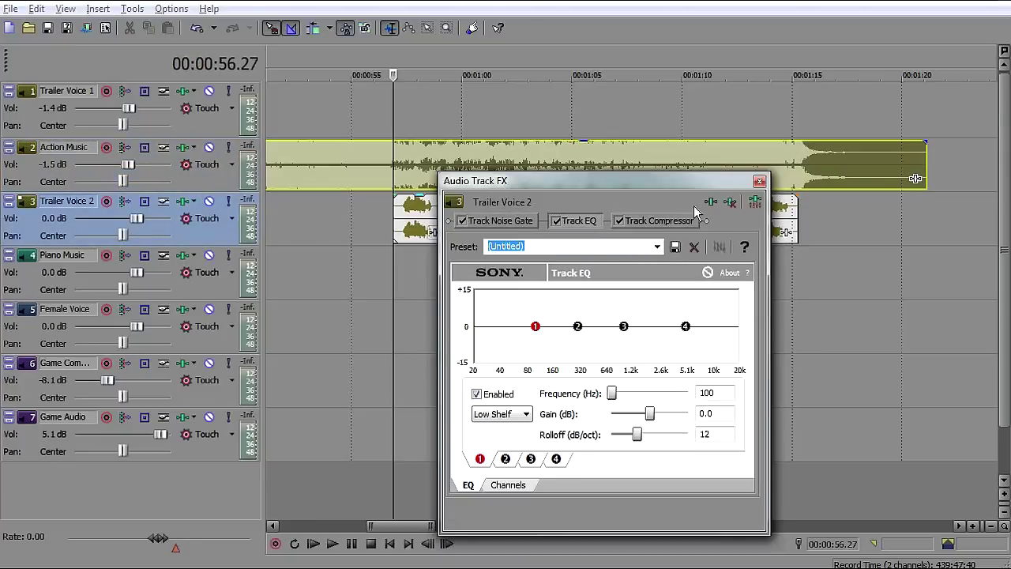
pyautogui.click(759, 181)
pyautogui.press('space')
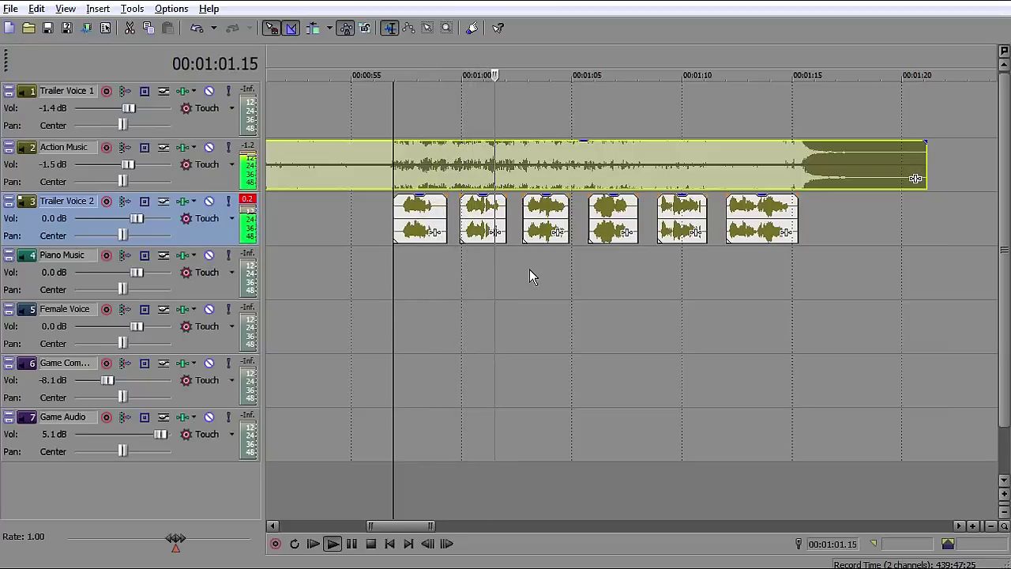
pyautogui.press('space')
# Step: Add a mid-frequency band-3 boost to Trailer Voice 2's EQ, preview it, and adjust Action Music's volume
pyautogui.click(181, 147)
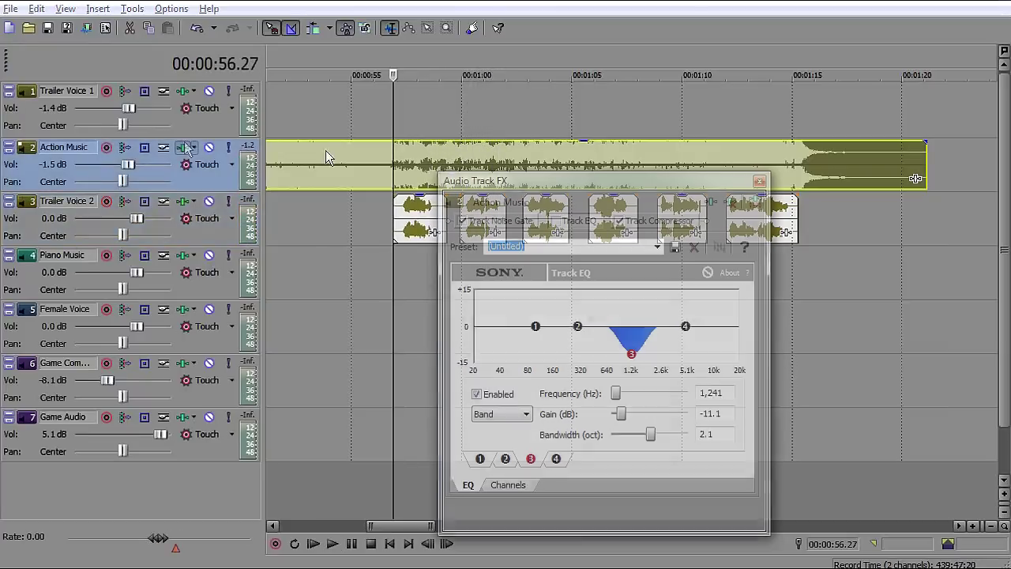
pyautogui.click(188, 208)
pyautogui.moveTo(614, 324); pyautogui.dragTo(632, 328)
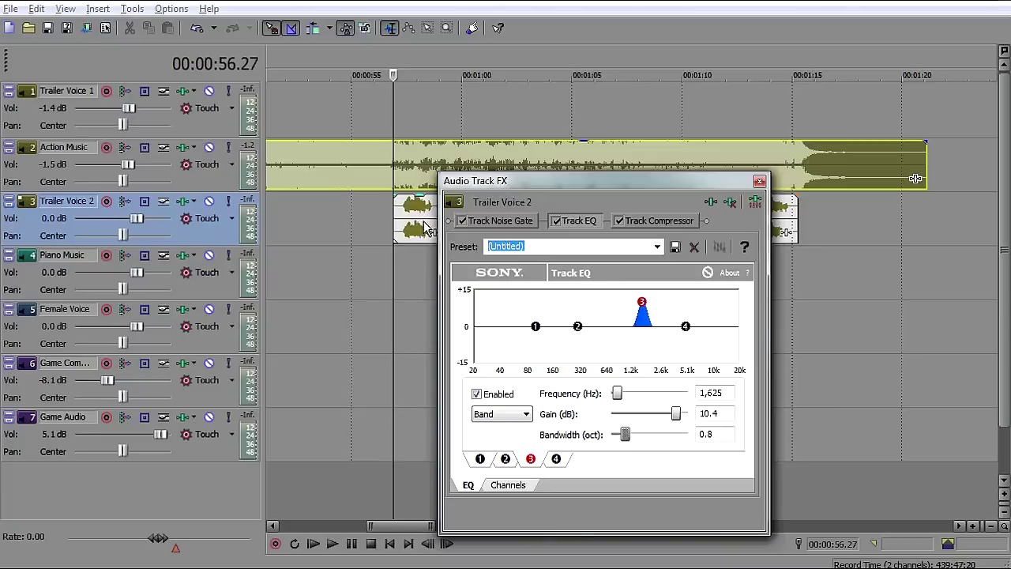
pyautogui.click(396, 226)
pyautogui.press('space')
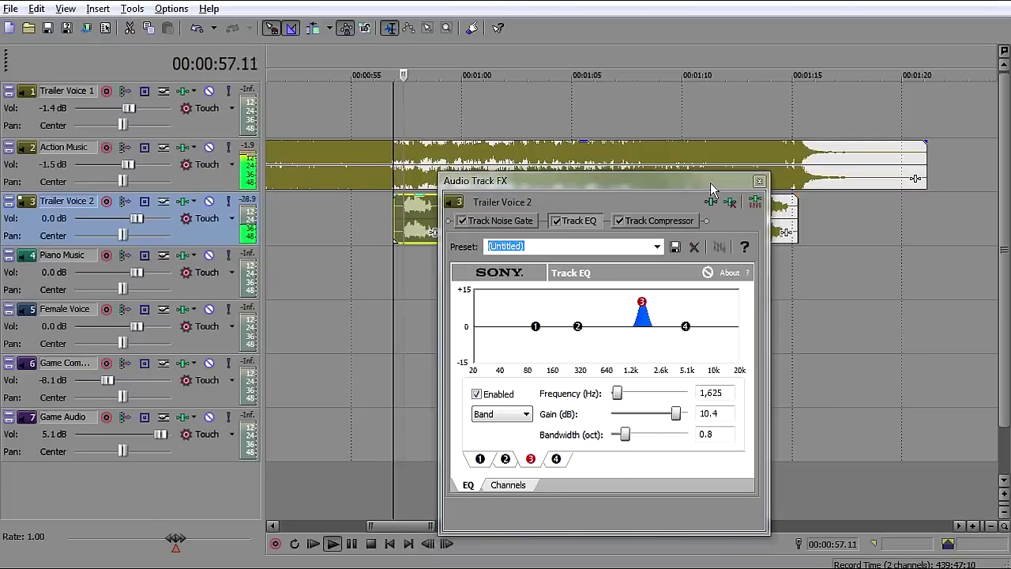
pyautogui.click(759, 181)
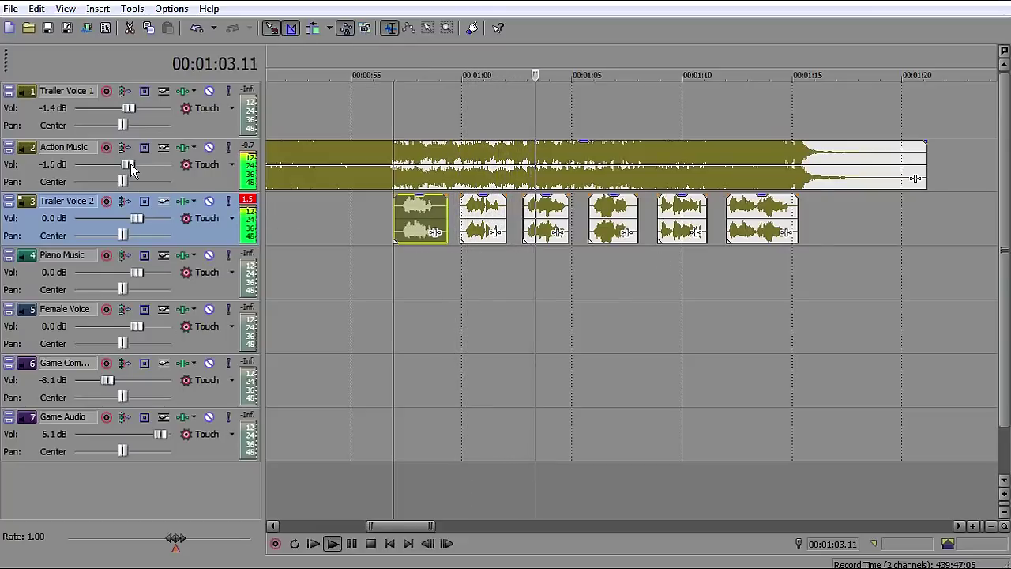
pyautogui.moveTo(130, 163); pyautogui.dragTo(132, 164)
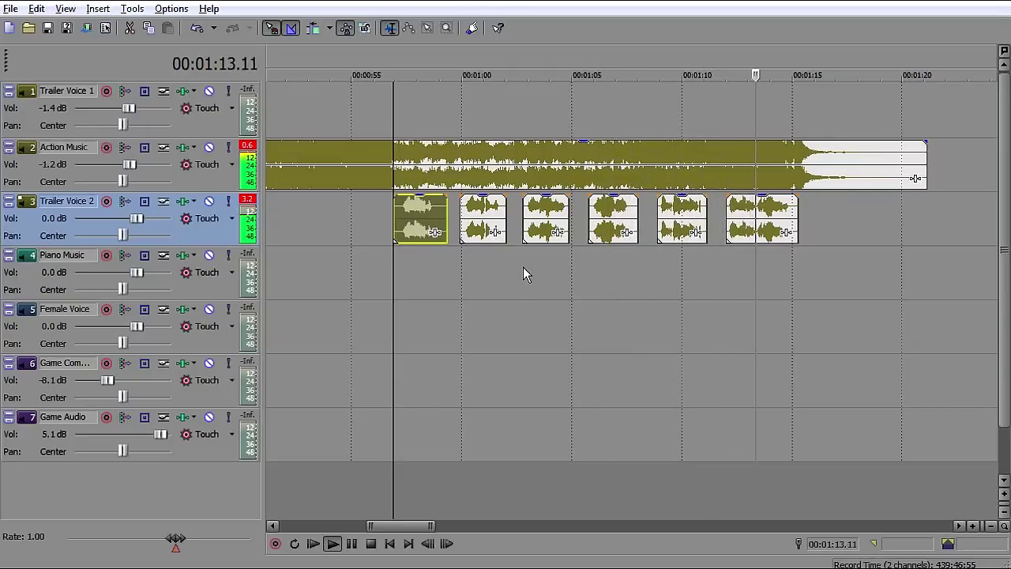
# Step: Select the Action Music clip and cue playback at 1:08.27
pyautogui.click(764, 163)
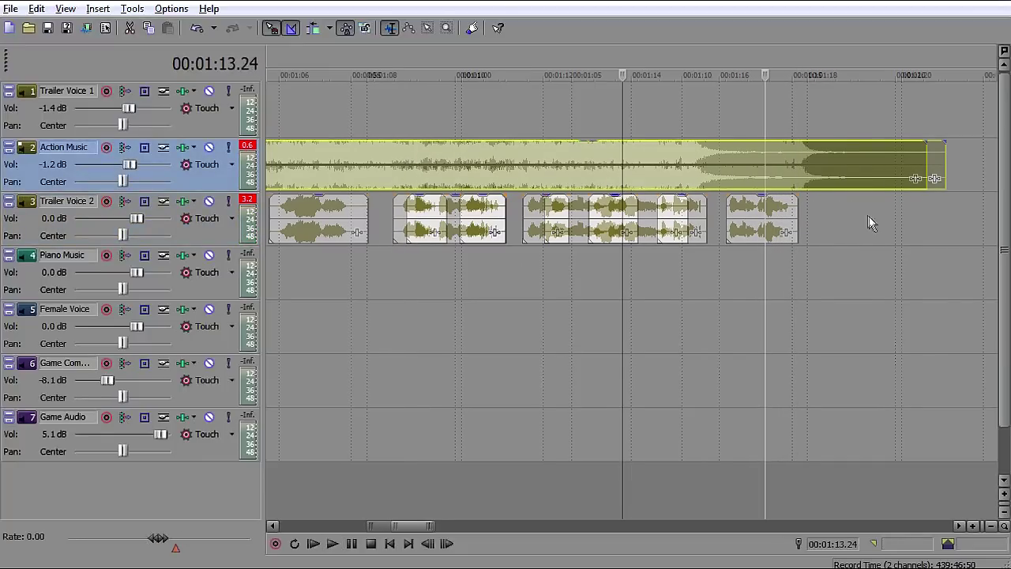
pyautogui.click(411, 171)
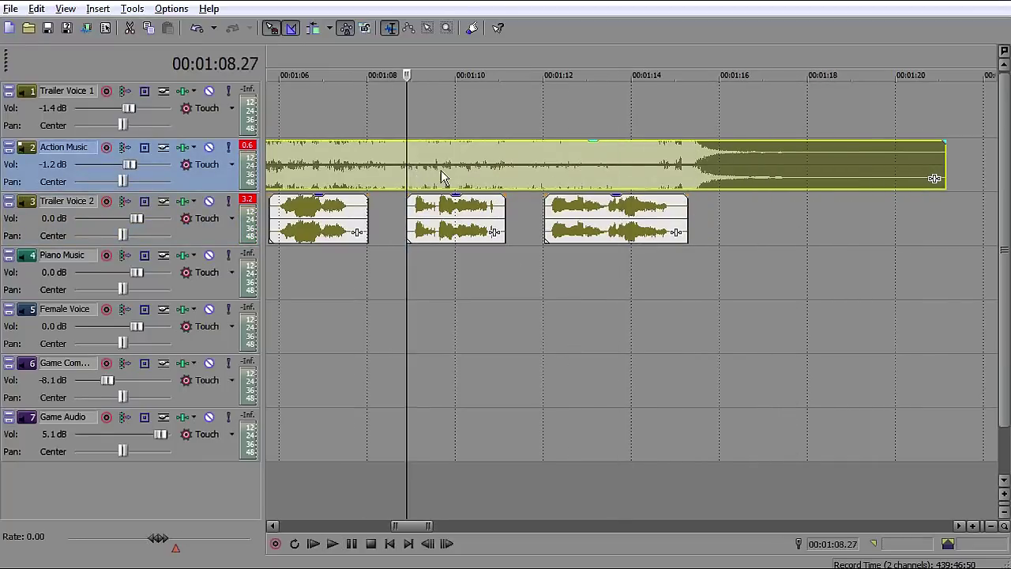
pyautogui.click(163, 146)
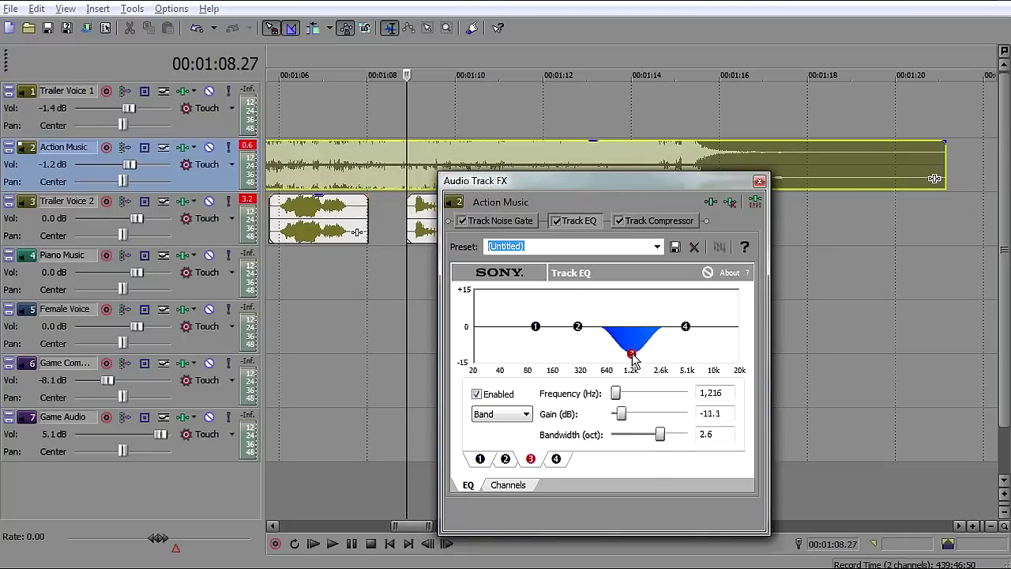
# Step: Play the mix to check Action Music's notch at 1,191 Hz, -11.4 dB, then close its effects window
pyautogui.press('space')
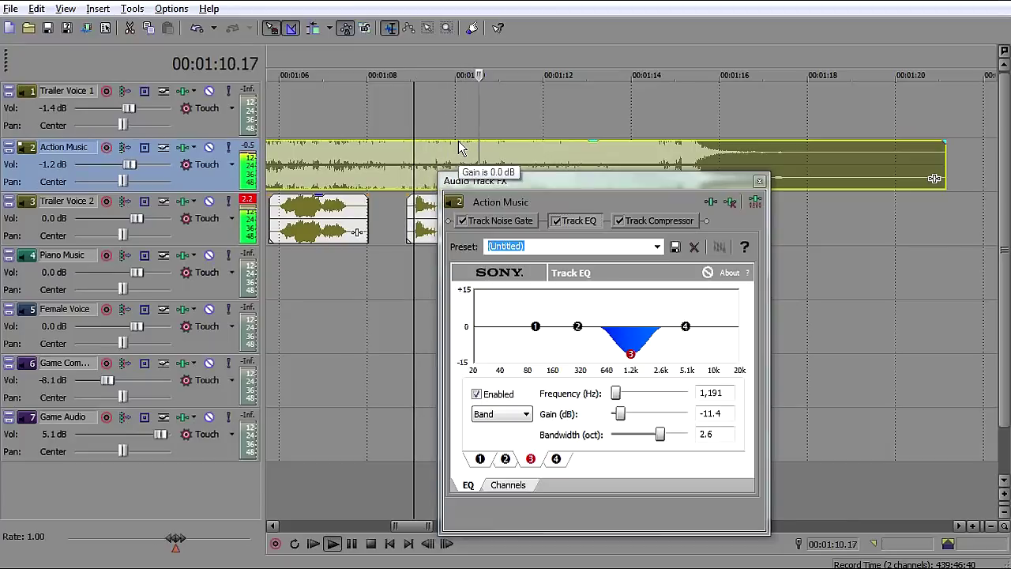
pyautogui.moveTo(569, 187); pyautogui.dragTo(671, 275)
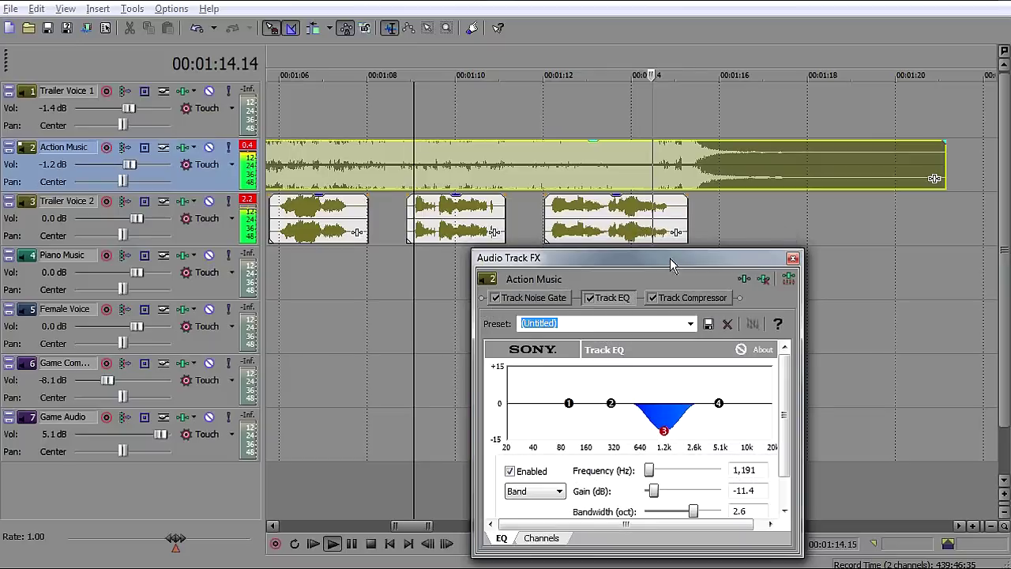
pyautogui.click(585, 171)
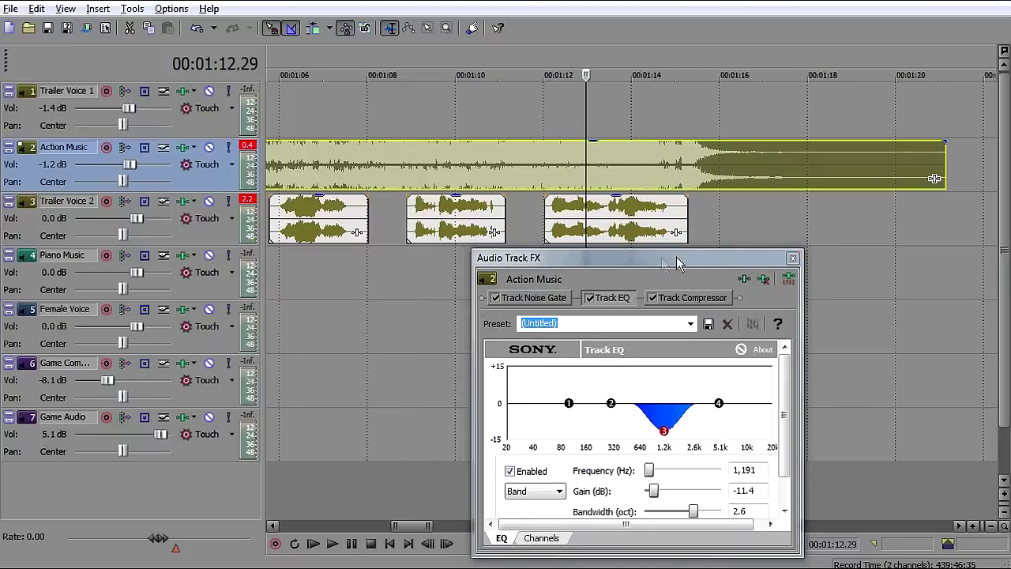
pyautogui.click(708, 251)
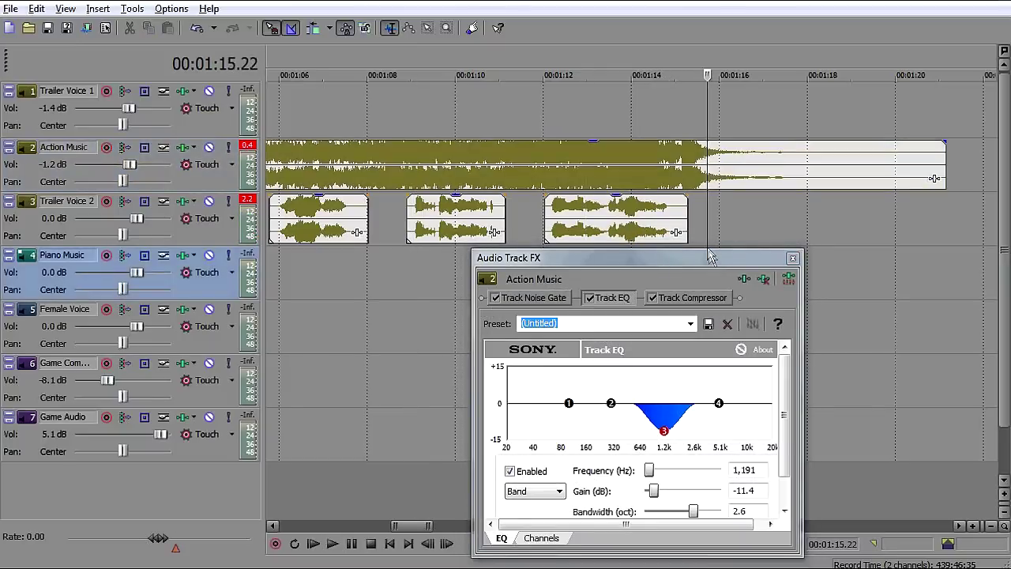
pyautogui.click(607, 211)
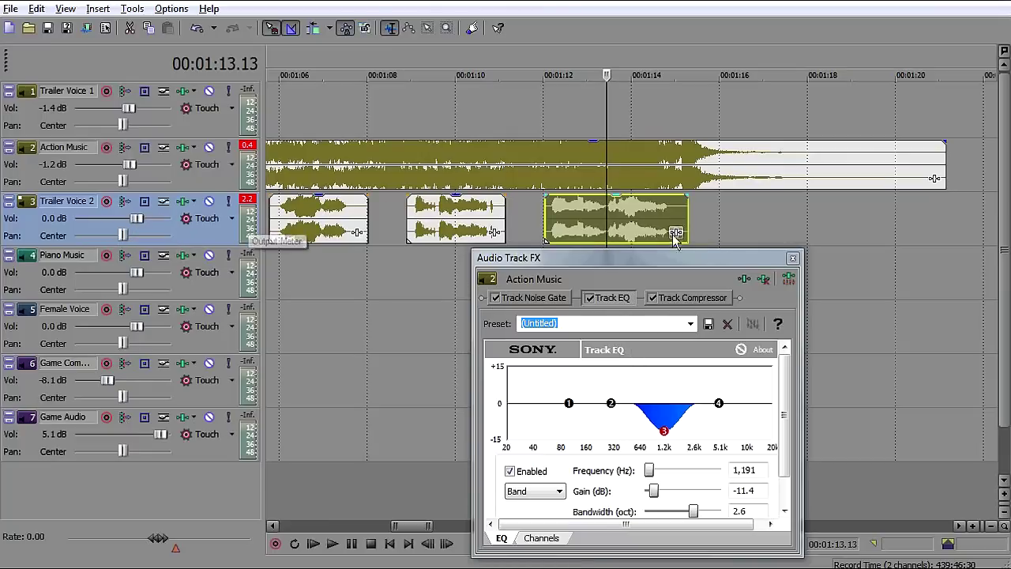
pyautogui.click(791, 258)
pyautogui.click(592, 166)
pyautogui.scroll(-6, 693, 173)
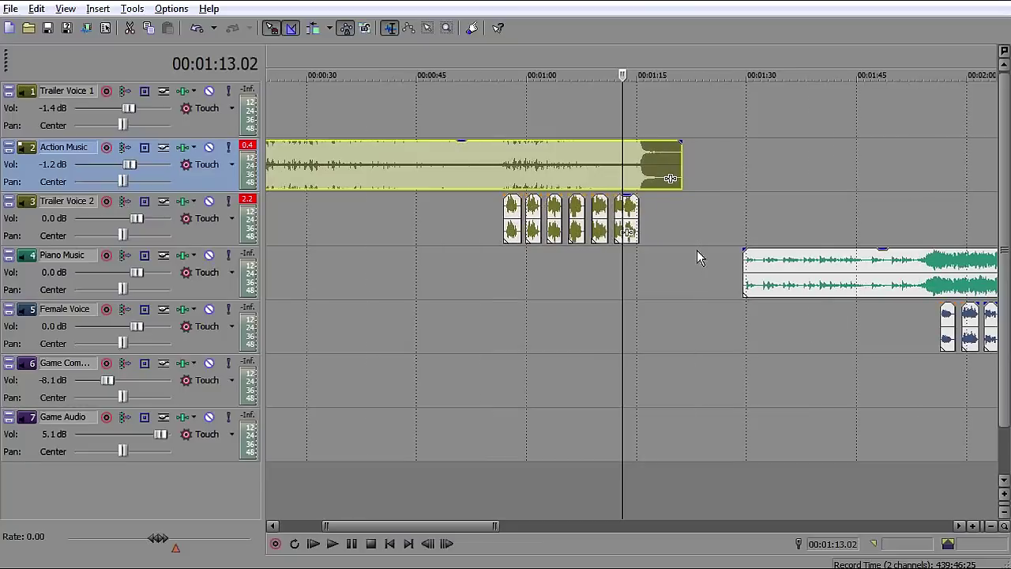
# Step: Select the Piano Music clip and play the passage from 1:29.17
pyautogui.click(865, 267)
pyautogui.scroll(4, 865, 267)
pyautogui.scroll(-2, 719, 274)
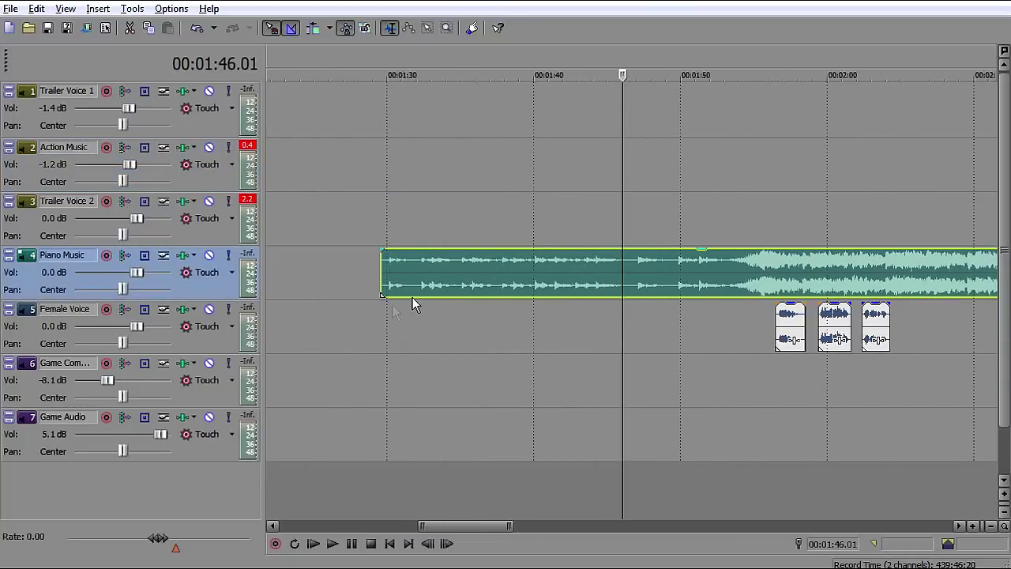
pyautogui.click(384, 304)
pyautogui.press('space')
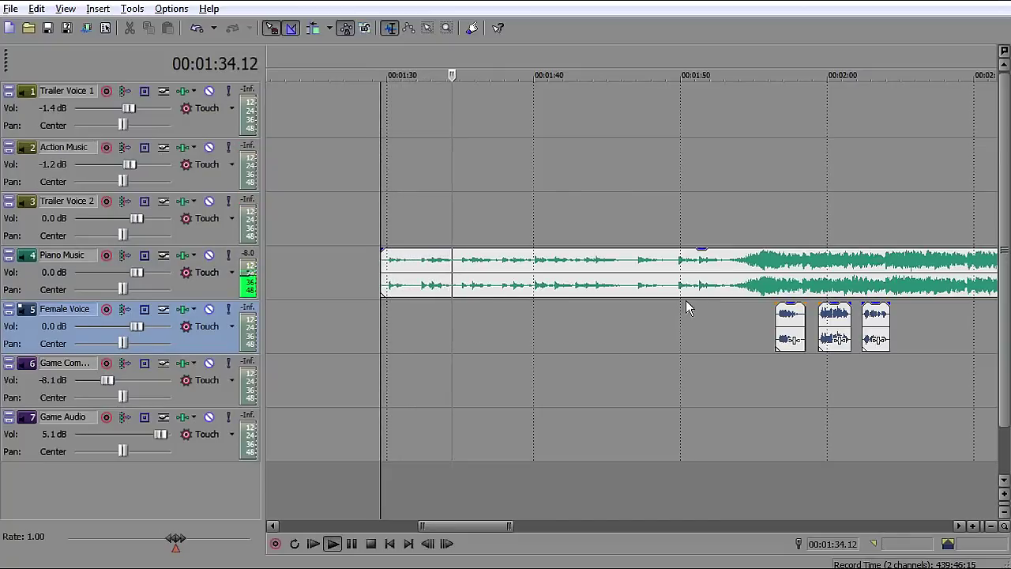
pyautogui.press('space')
# Step: Solo the Piano Music track and play it alone from 1:55.21
pyautogui.click(765, 275)
pyautogui.scroll(2, 885, 288)
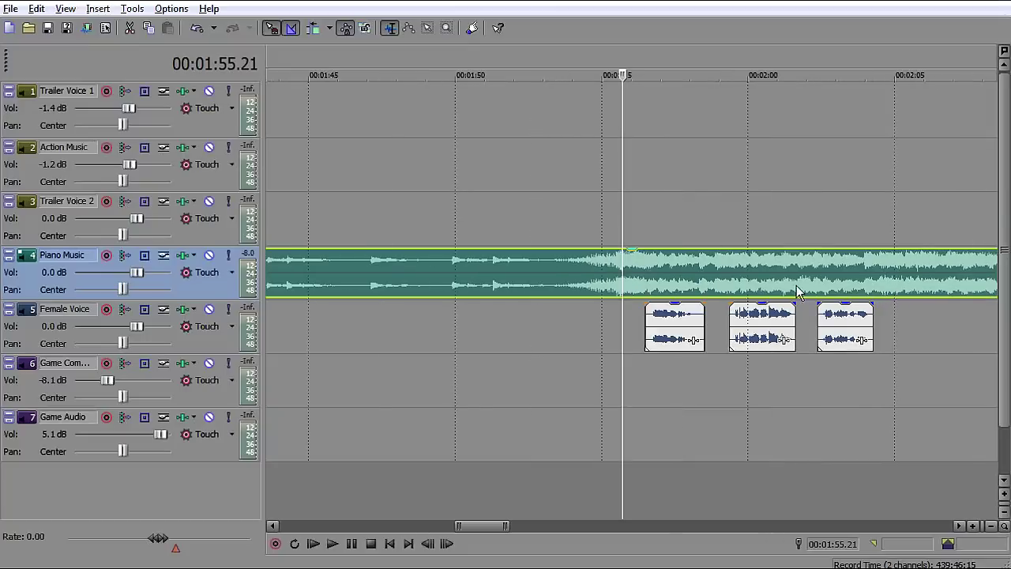
pyautogui.click(229, 255)
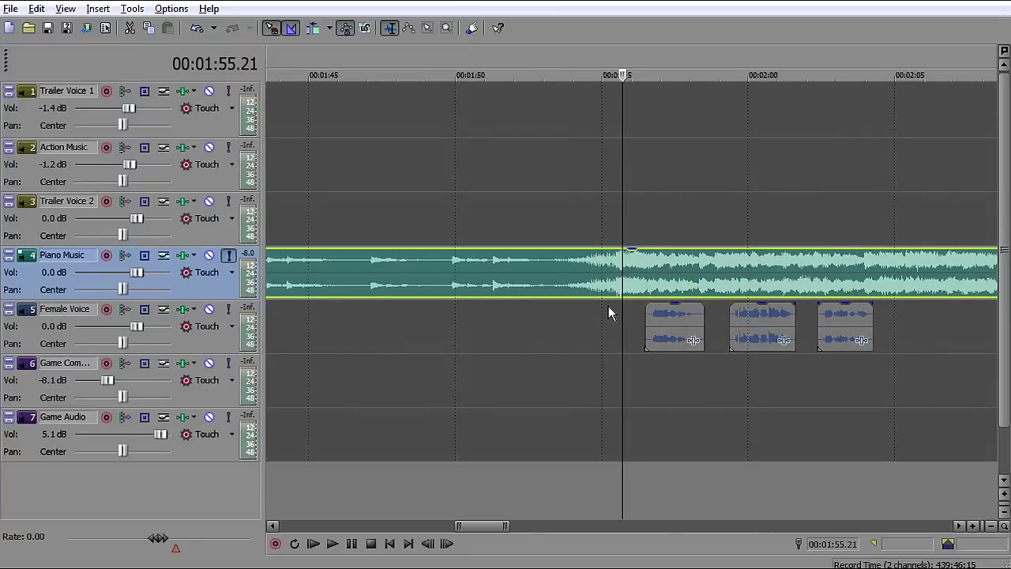
pyautogui.press('space')
pyautogui.scroll(-1, 538, 320)
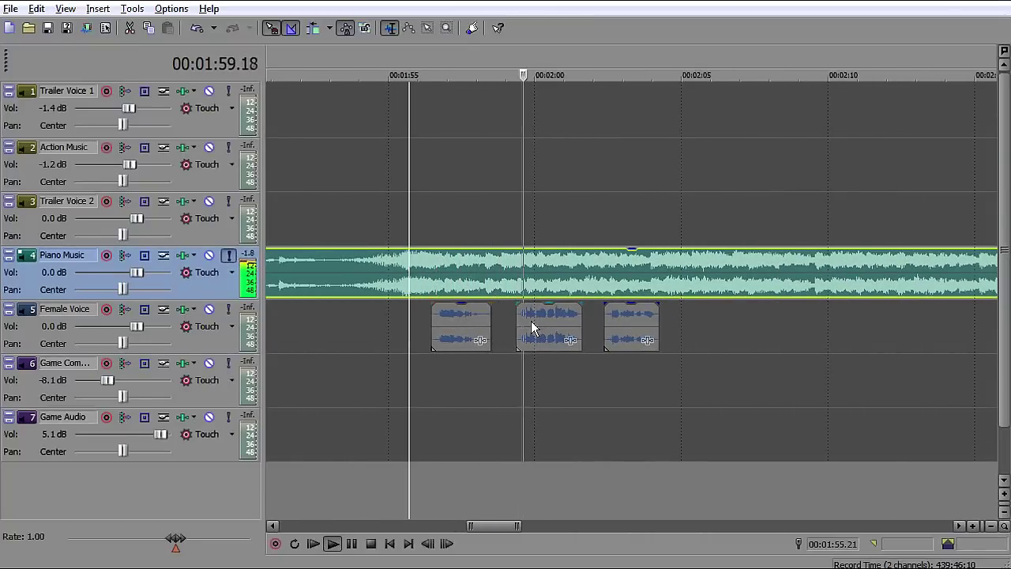
pyautogui.press('space')
# Step: Solo the Female Voice track too and play voice and piano together twice
pyautogui.hotkey('ctrl', 'a')
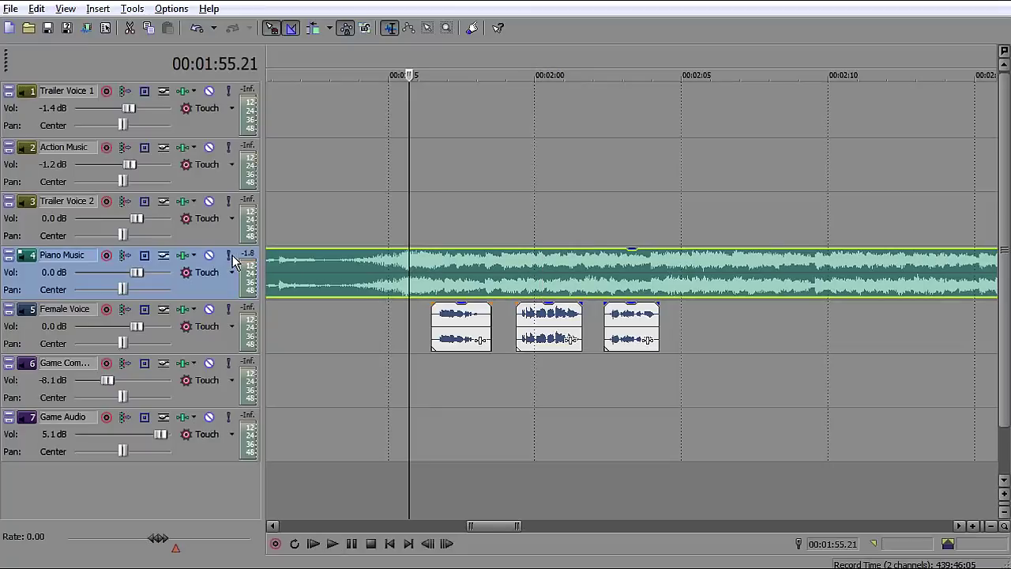
pyautogui.click(230, 308)
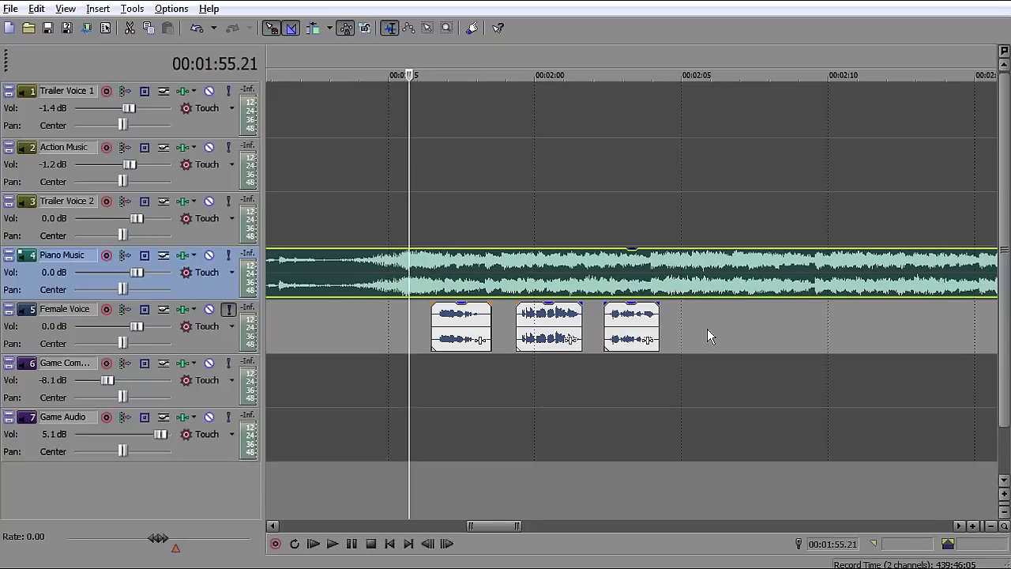
pyautogui.press('space')
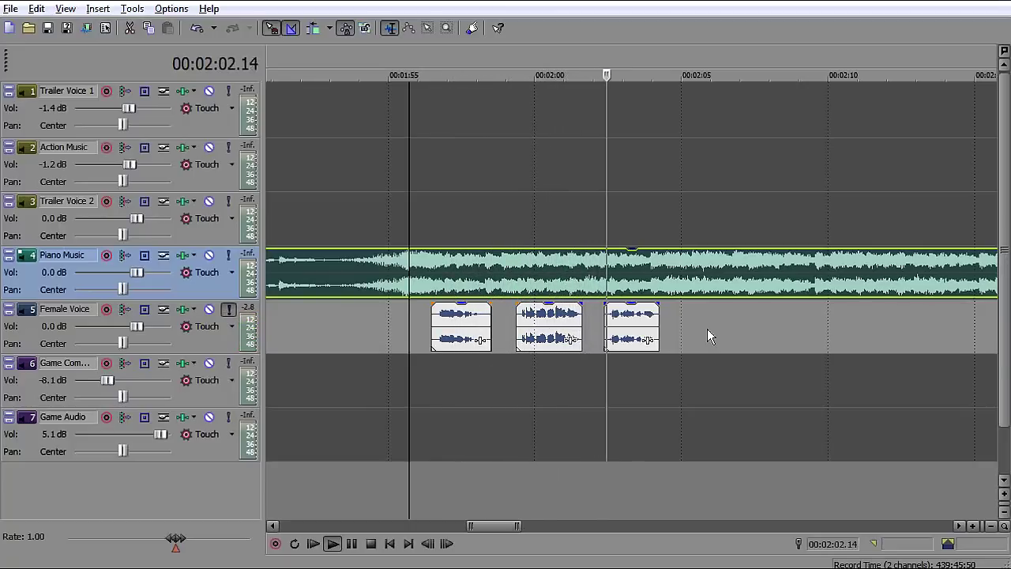
pyautogui.press('space')
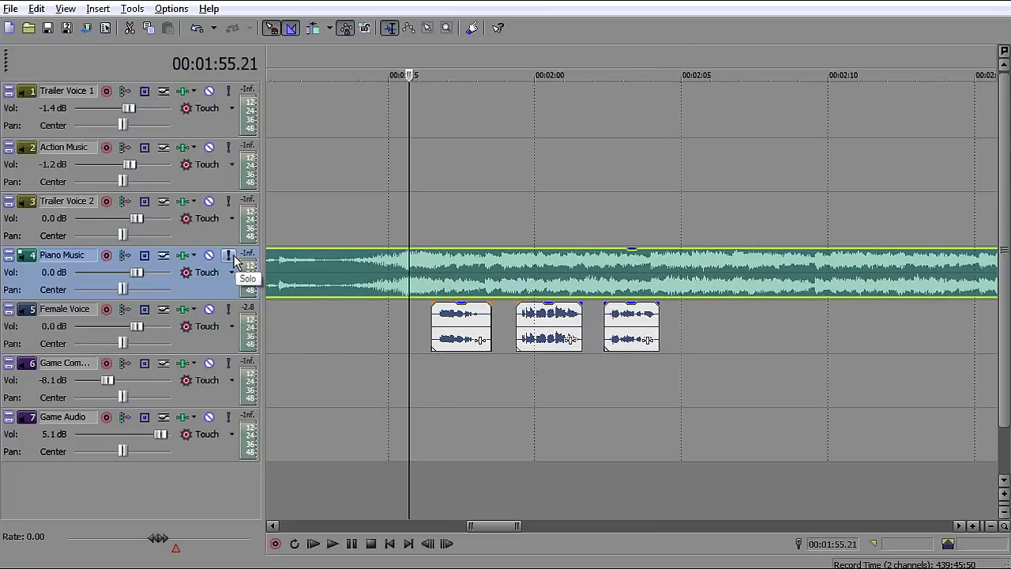
pyautogui.press('space')
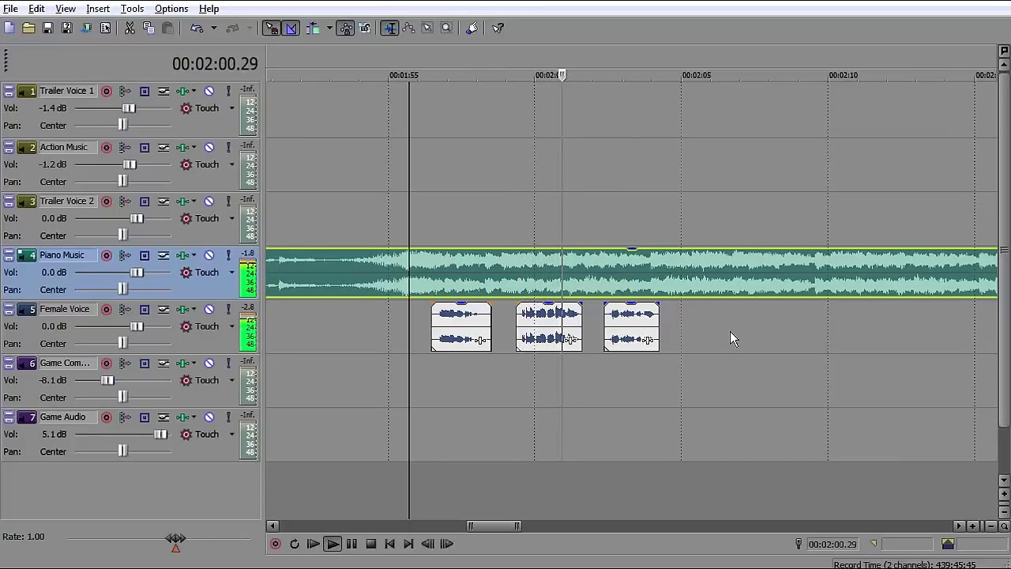
pyautogui.press('space')
# Step: Cut Piano Music's EQ band 3 by -11.1 dB at 2,787 Hz with bandwidth 1.0, then close it
pyautogui.click(183, 254)
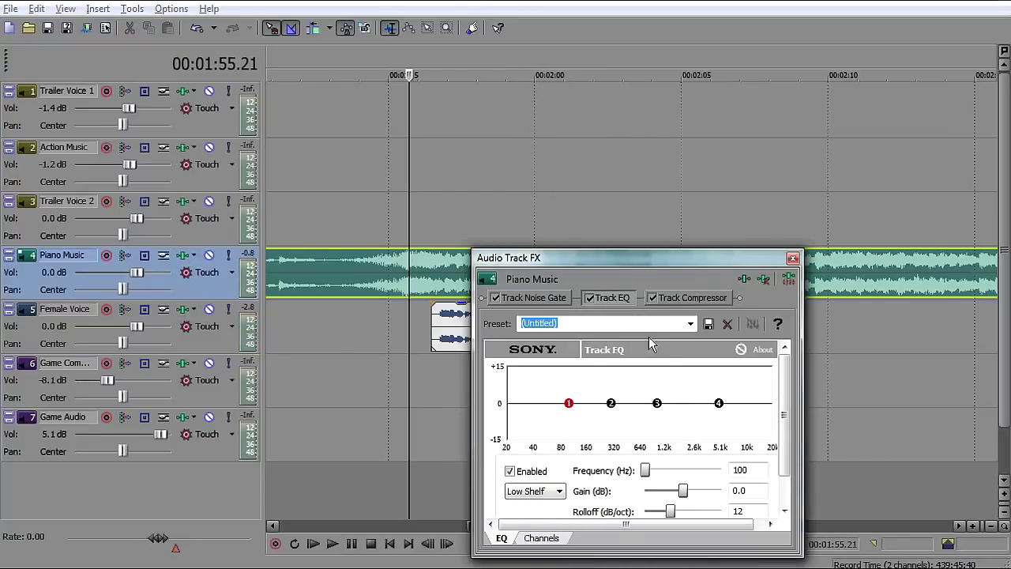
pyautogui.moveTo(684, 267); pyautogui.dragTo(691, 155)
pyautogui.click(665, 292)
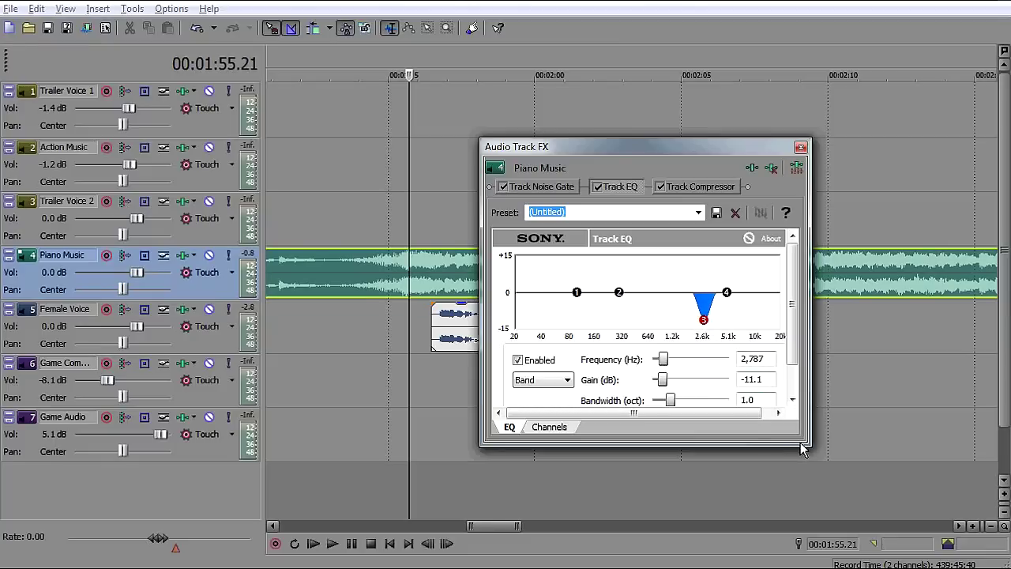
pyautogui.moveTo(802, 448); pyautogui.dragTo(840, 487)
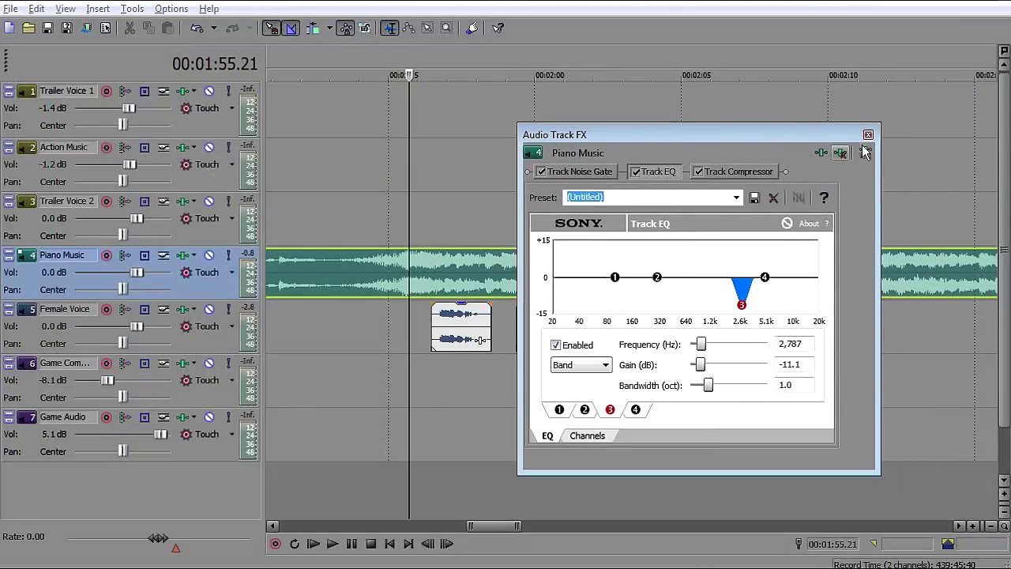
pyautogui.click(831, 147)
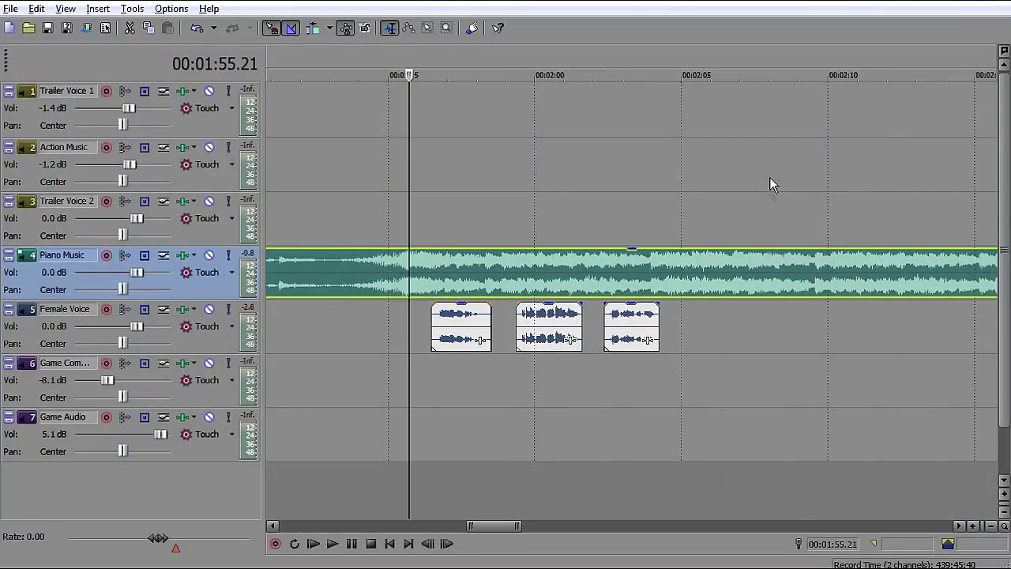
# Step: Boost Female Voice's Track EQ about 8.8 dB near 2,565 Hz and play to hear it
pyautogui.click(220, 316)
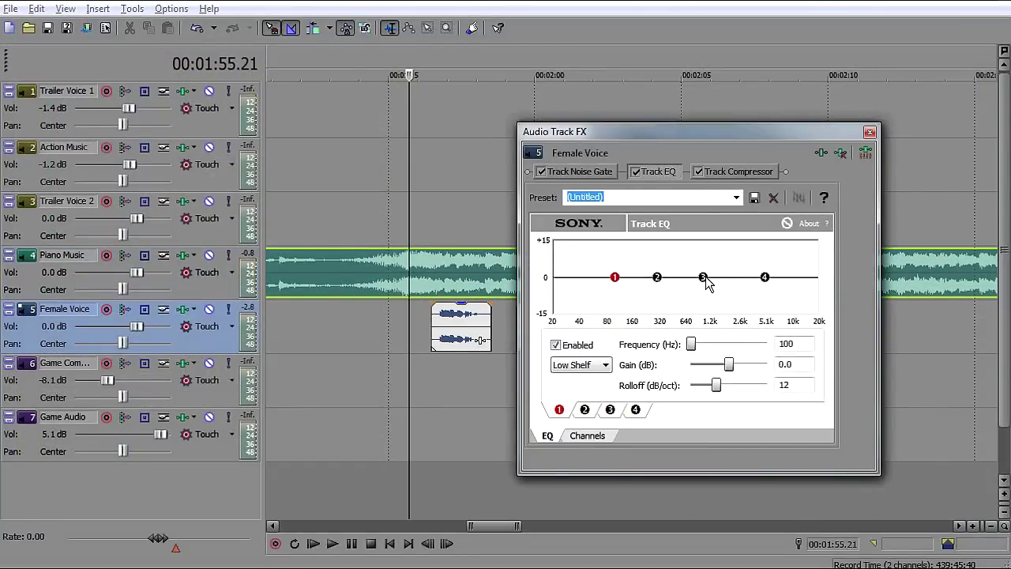
pyautogui.moveTo(705, 279); pyautogui.dragTo(731, 260)
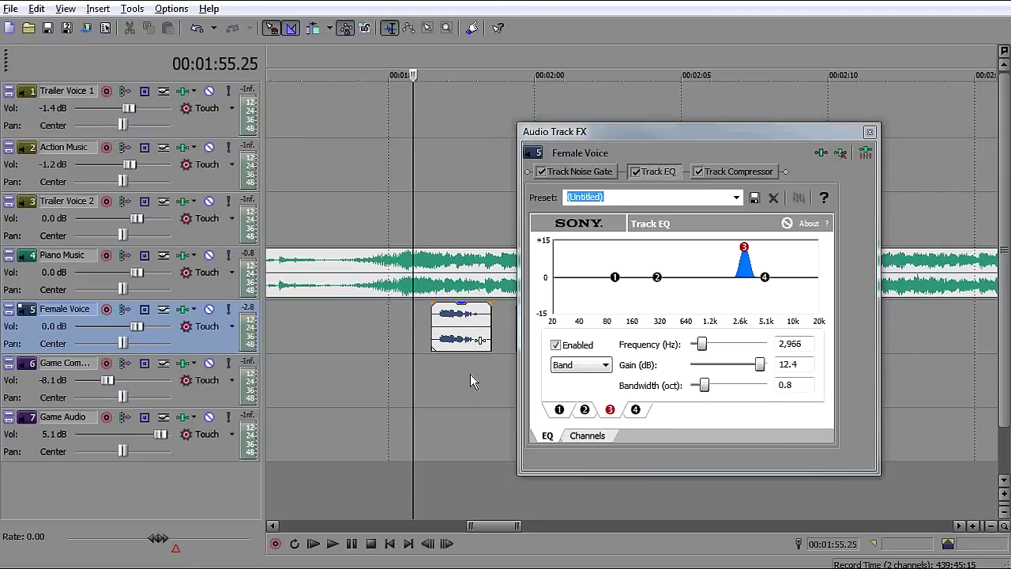
pyautogui.click(870, 131)
pyautogui.press('space')
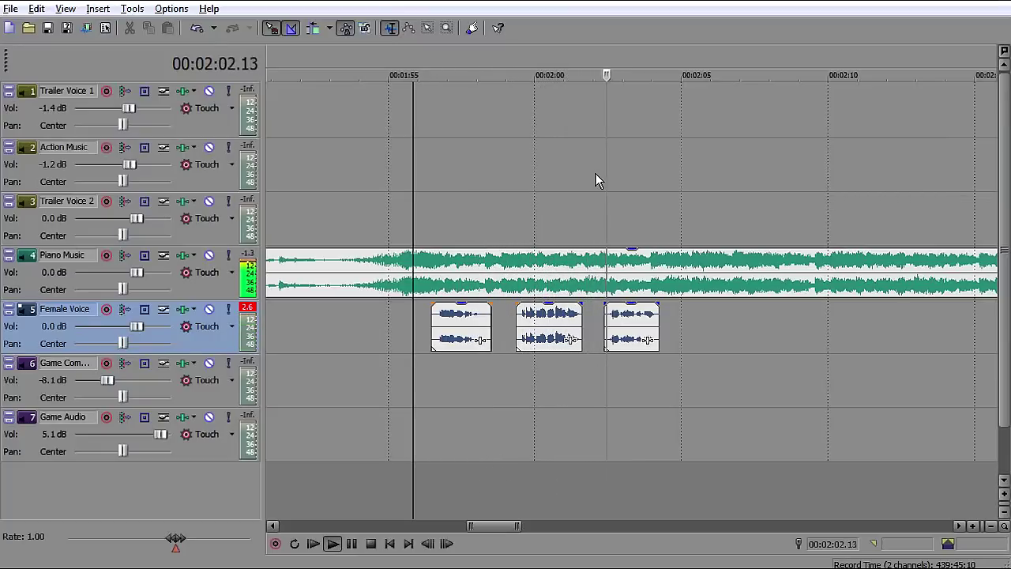
pyautogui.press('space')
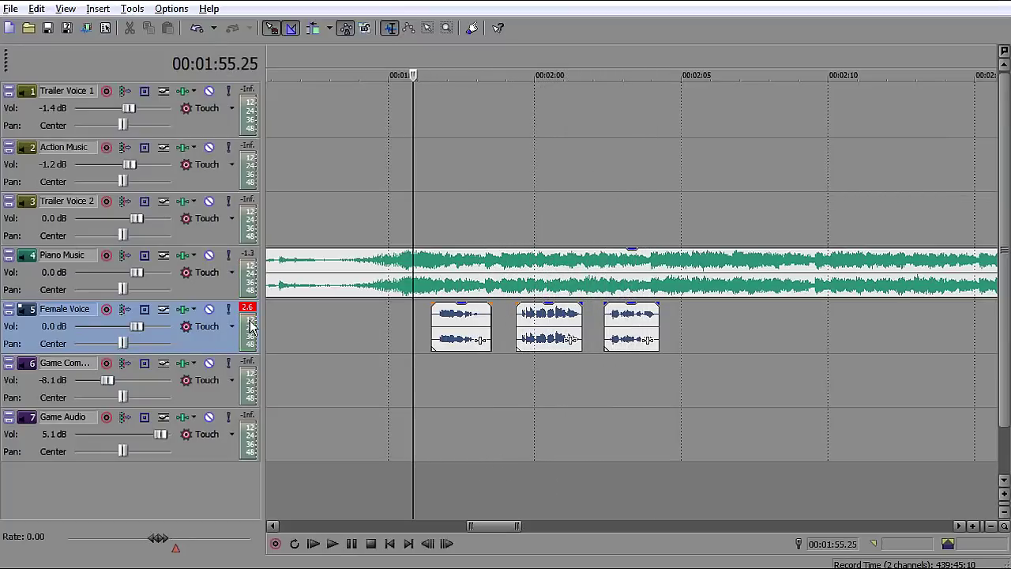
# Step: Recheck the Female Voice effects, replay the mix, and reset the Female Voice peak meter
pyautogui.click(182, 308)
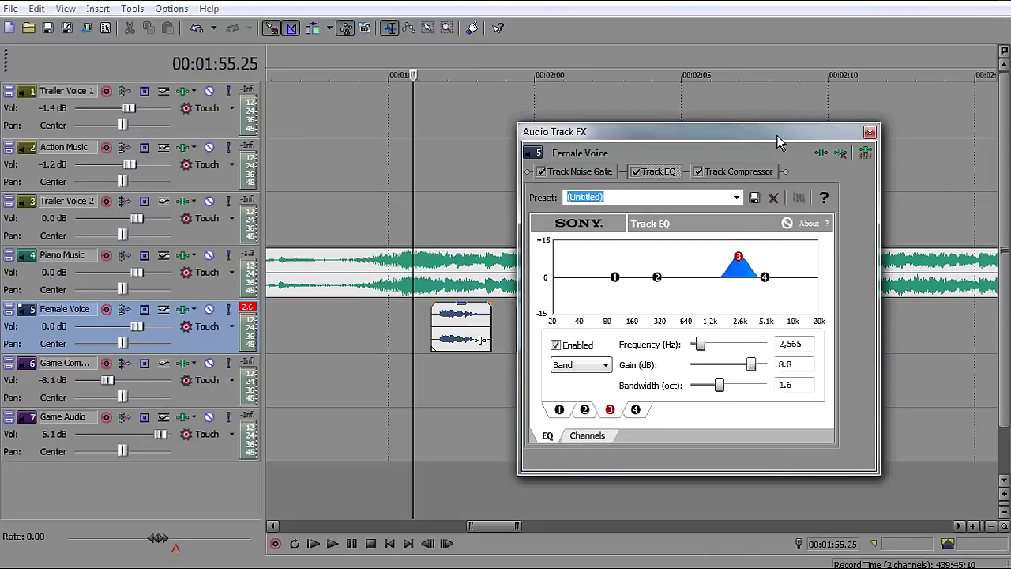
pyautogui.moveTo(776, 135)
pyautogui.mouseDown()
pyautogui.moveTo(649, 139)
pyautogui.moveTo(792, 138)
pyautogui.mouseUp()
pyautogui.click(881, 136)
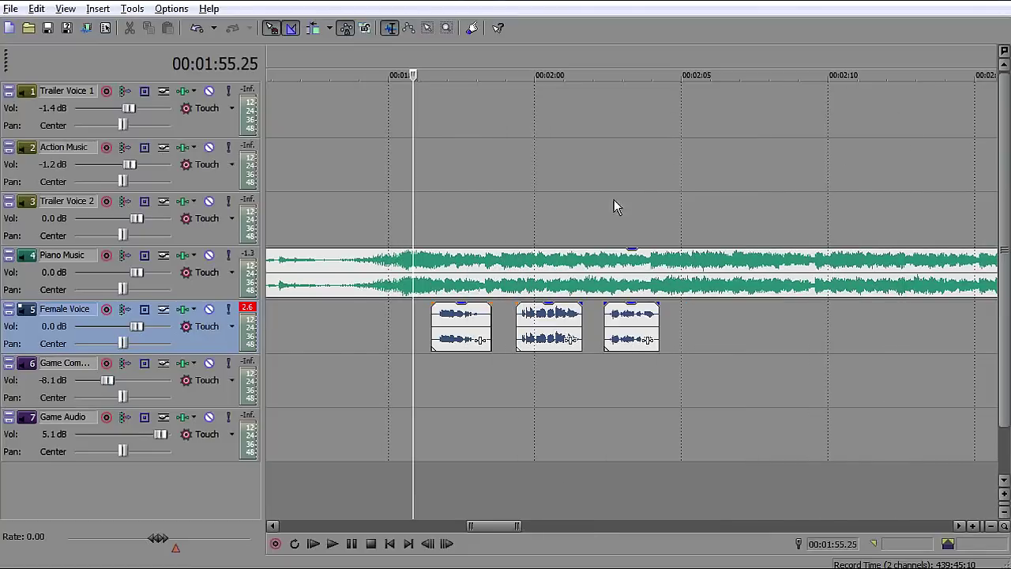
pyautogui.press('space')
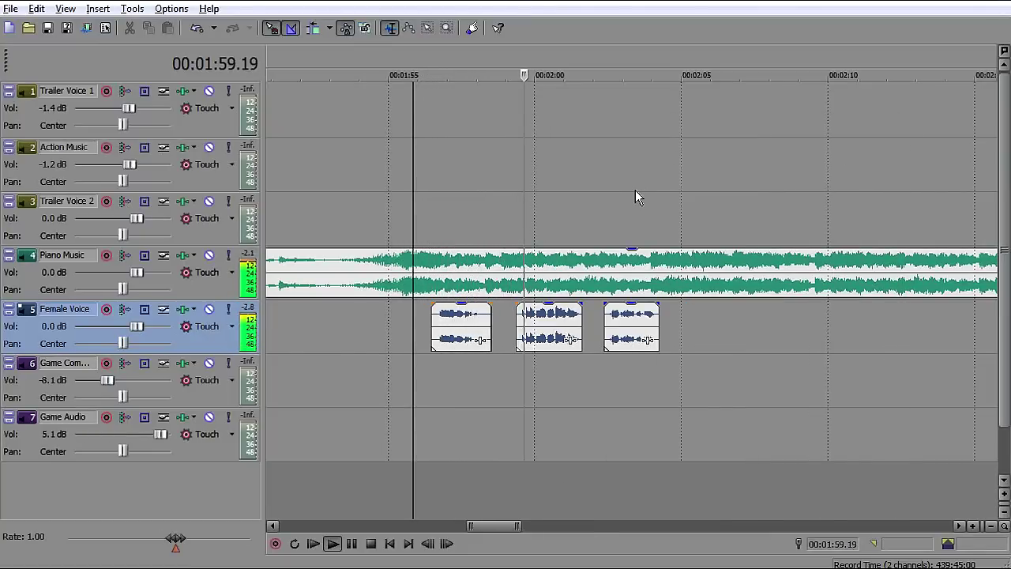
pyautogui.press('space')
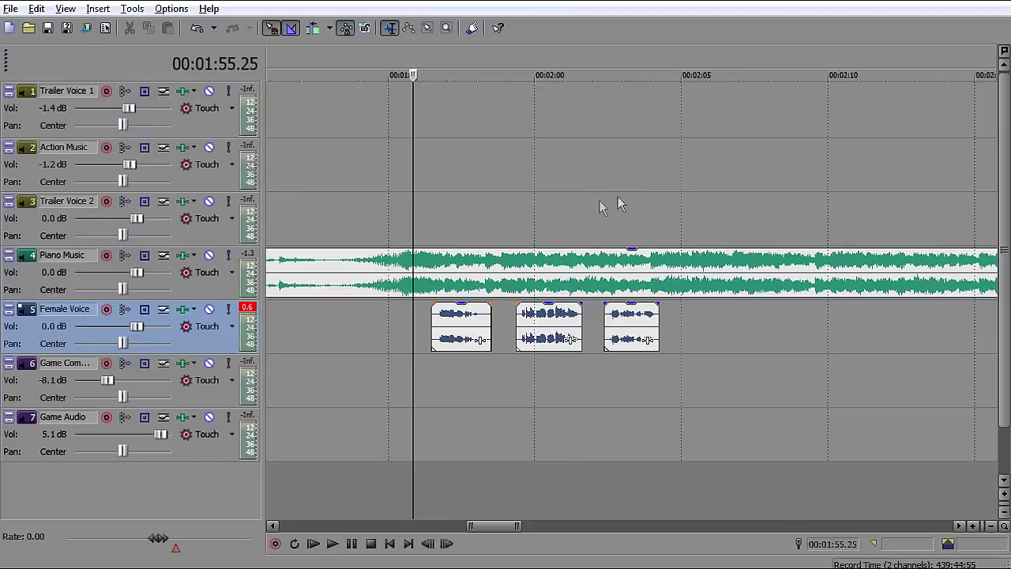
pyautogui.click(248, 308)
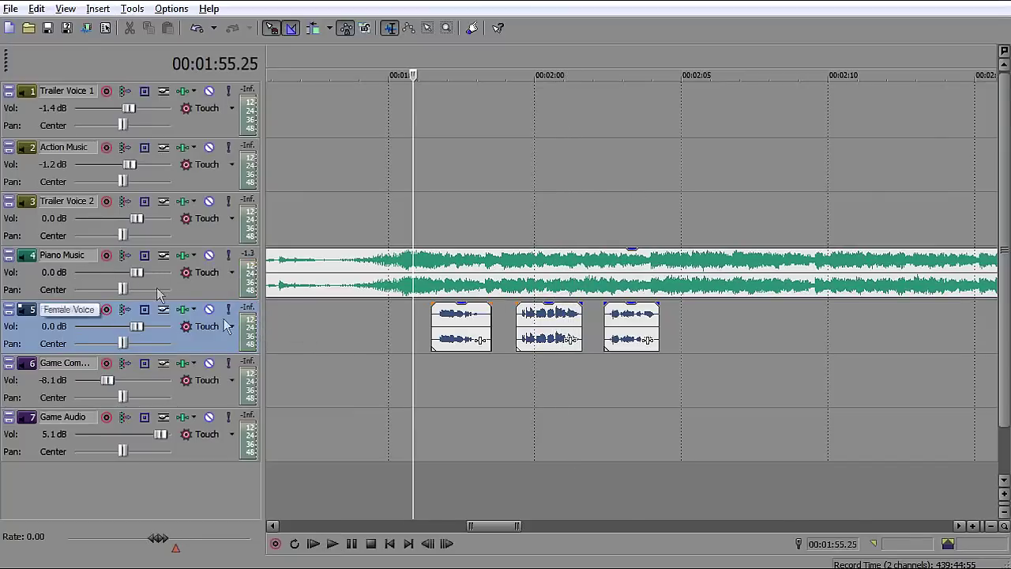
pyautogui.moveTo(505, 528)
pyautogui.mouseDown()
pyautogui.moveTo(482, 528)
pyautogui.moveTo(497, 527)
pyautogui.mouseUp()
# Step: Review the Female Voice and Piano Music EQ settings, then close the effects window
pyautogui.click(182, 309)
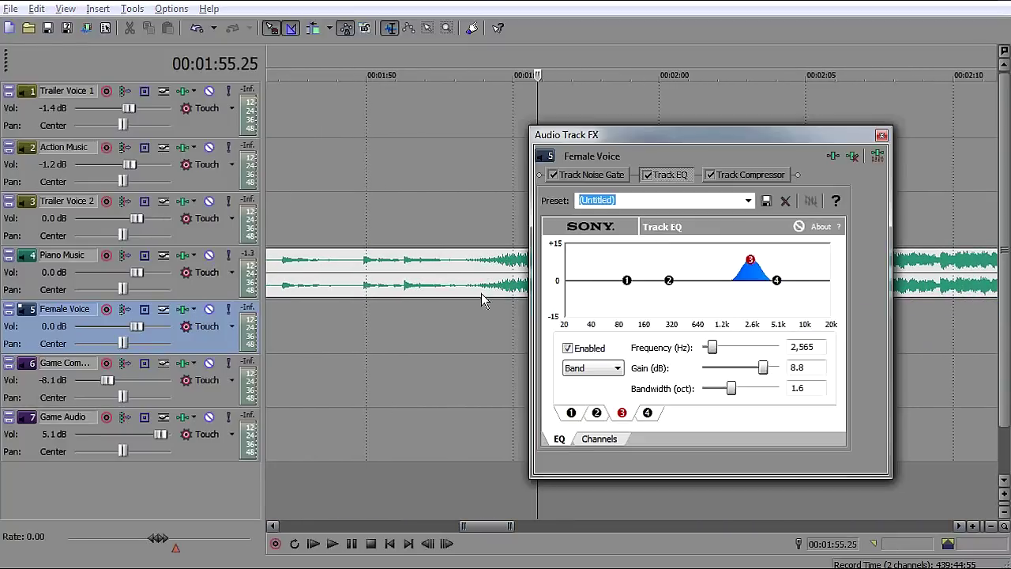
pyautogui.click(184, 257)
pyautogui.click(880, 135)
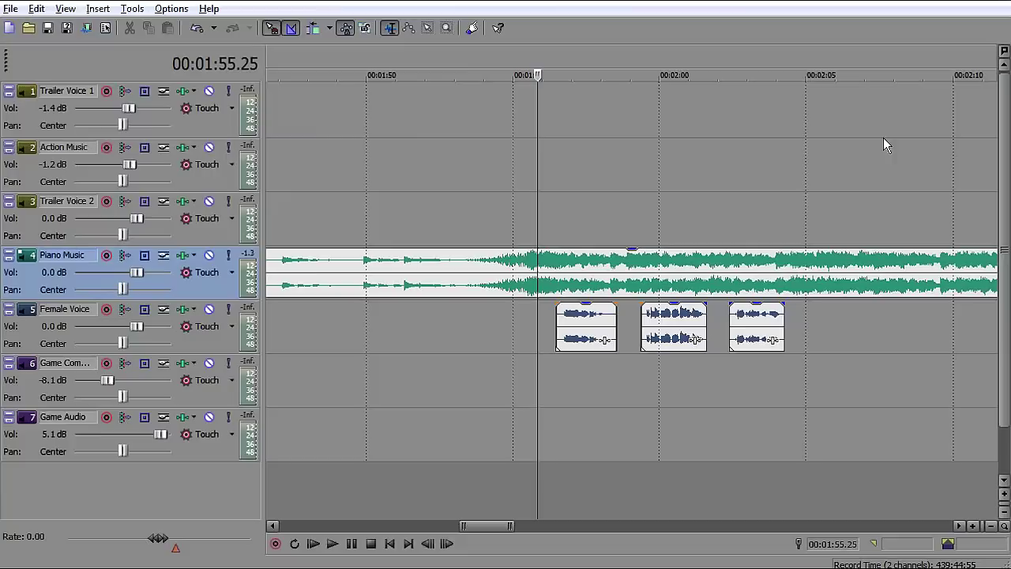
# Step: Drag the first Female Voice clip earlier to about 01:32
pyautogui.moveTo(591, 322); pyautogui.dragTo(323, 321)
pyautogui.click(322, 320)
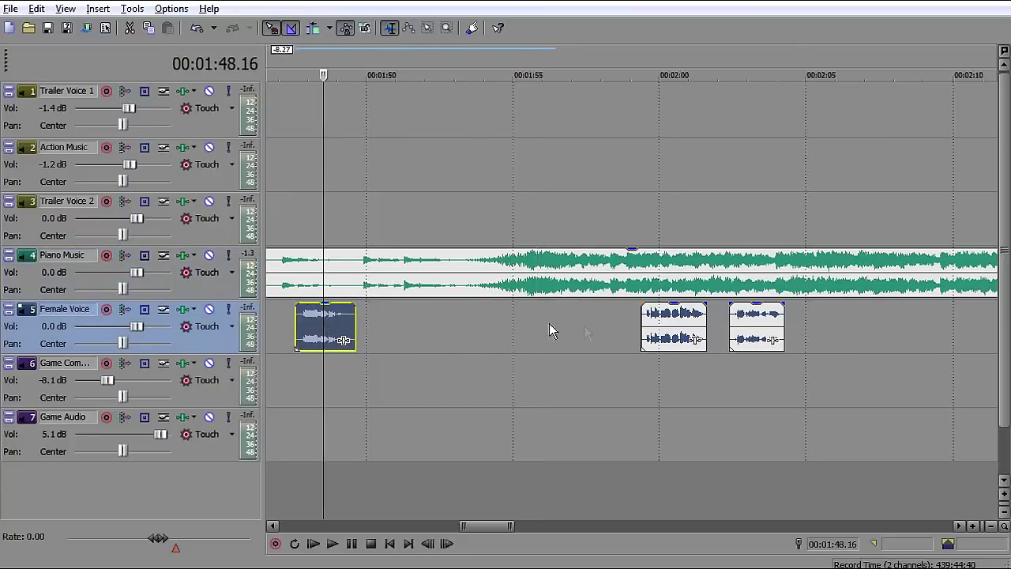
pyautogui.scroll(-2, 703, 318)
pyautogui.scroll(-2, 702, 318)
pyautogui.moveTo(625, 324); pyautogui.dragTo(431, 323)
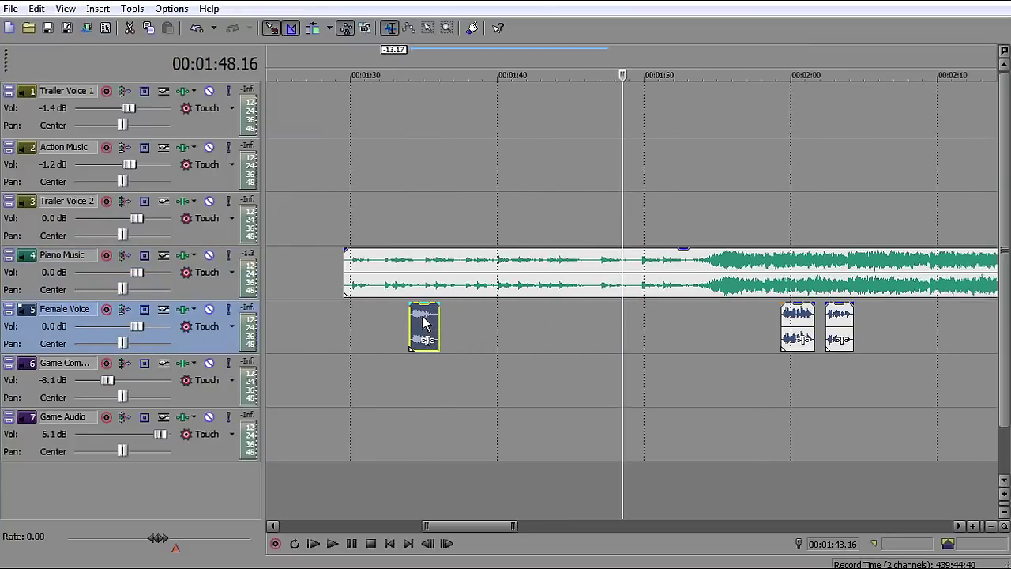
pyautogui.click(423, 322)
pyautogui.scroll(2, 750, 332)
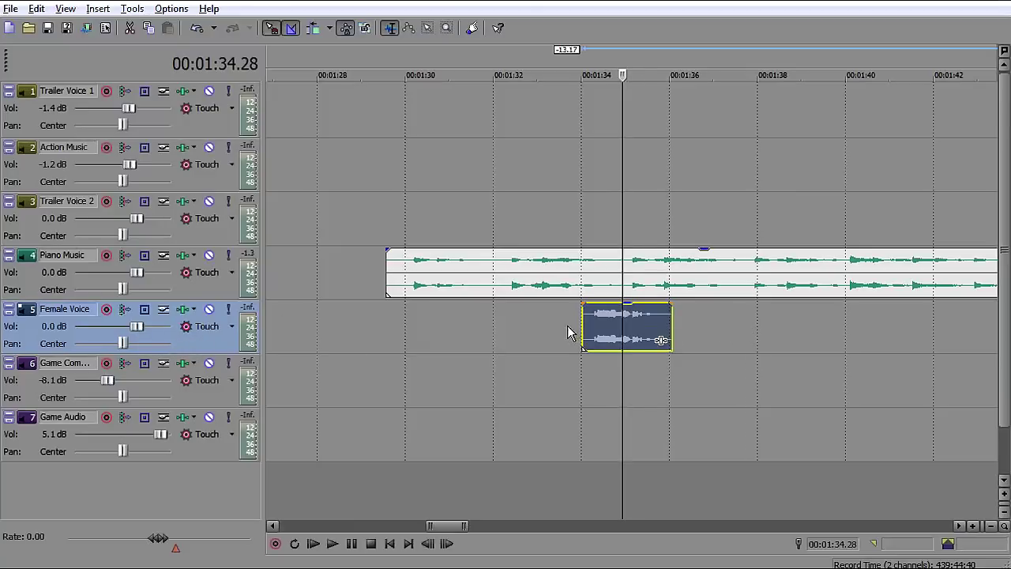
pyautogui.moveTo(605, 327); pyautogui.dragTo(559, 325)
# Step: Play the voice over the quiet piano from about 01:30, then move the second voice clip to ~01:39
pyautogui.click(386, 324)
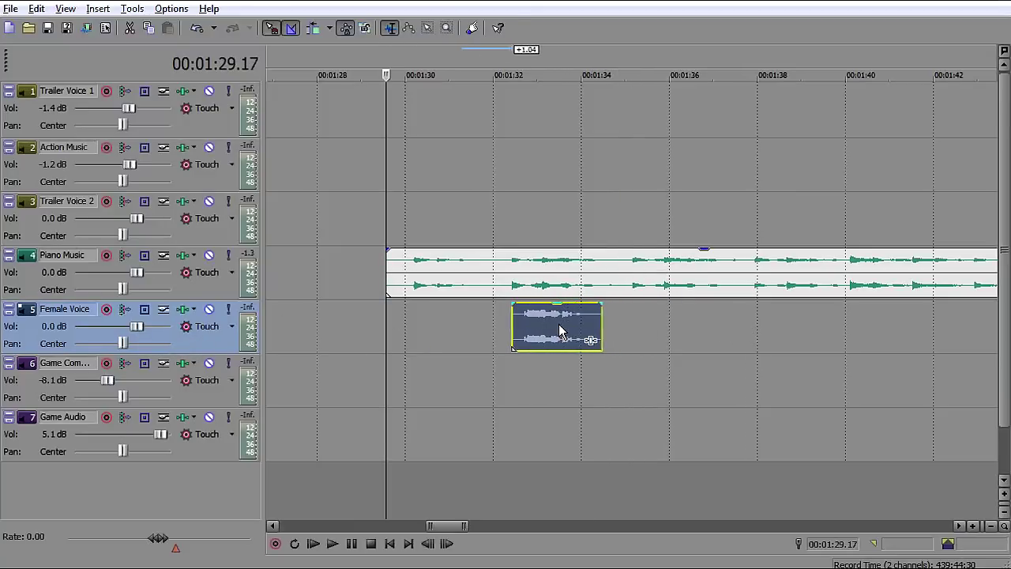
pyautogui.click(540, 281)
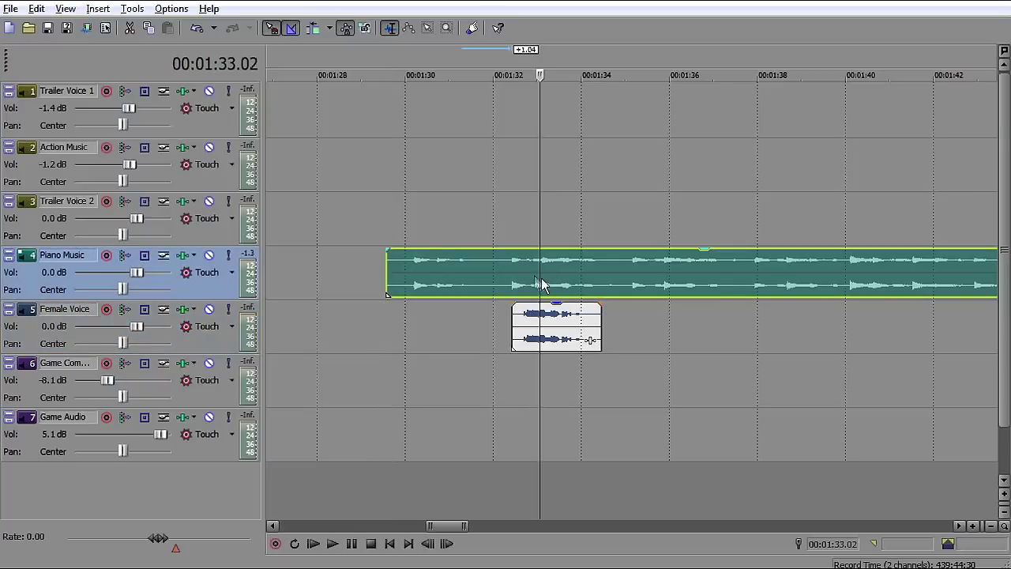
pyautogui.click(409, 286)
pyautogui.press('space')
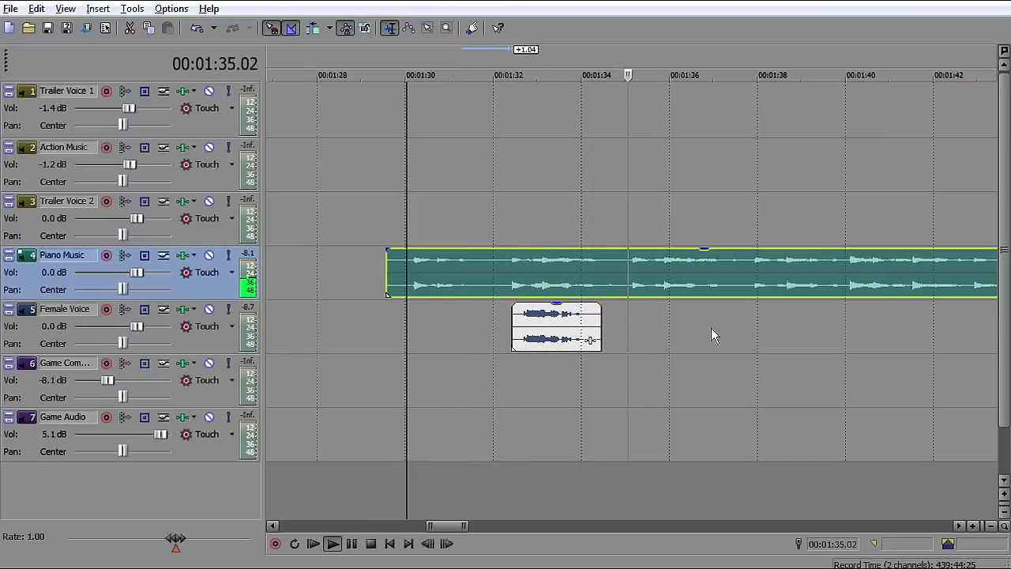
pyautogui.scroll(-5, 710, 335)
pyautogui.moveTo(886, 328); pyautogui.dragTo(661, 331)
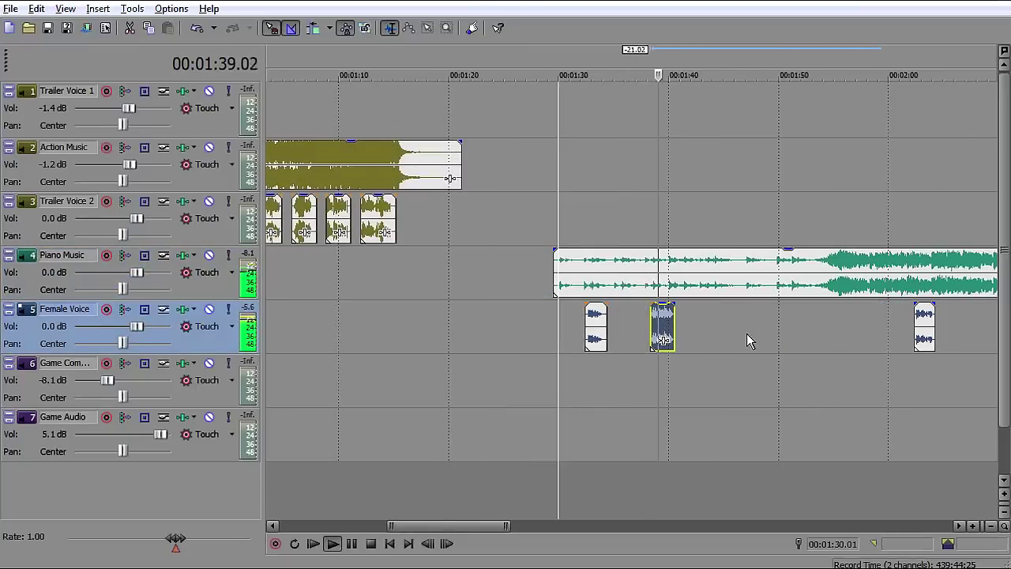
# Step: Split the Piano Music event at 01:53.03 with S and check the quiet and loud halves
pyautogui.press('space')
pyautogui.click(846, 311)
pyautogui.scroll(5, 846, 311)
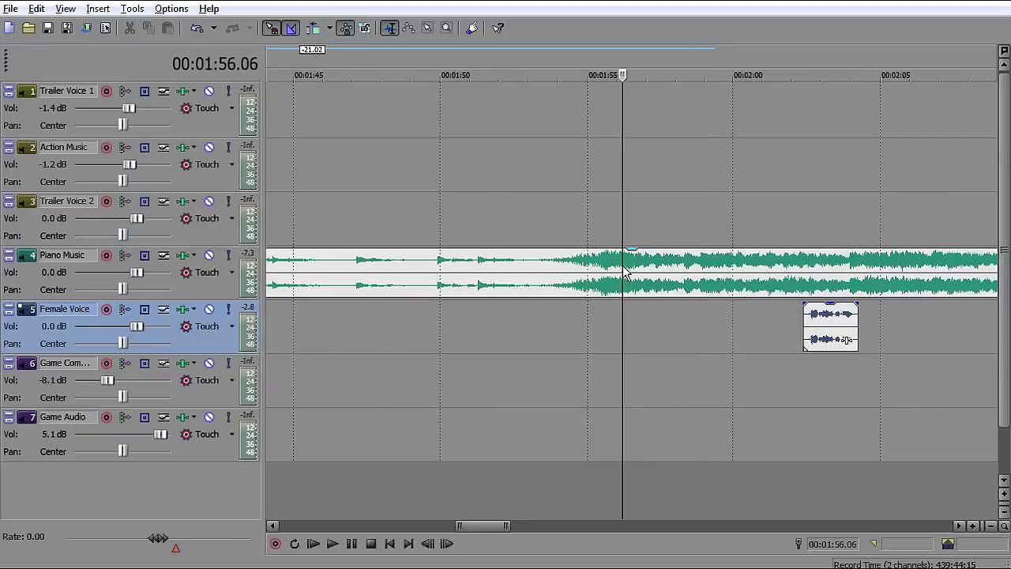
pyautogui.scroll(-4, 669, 289)
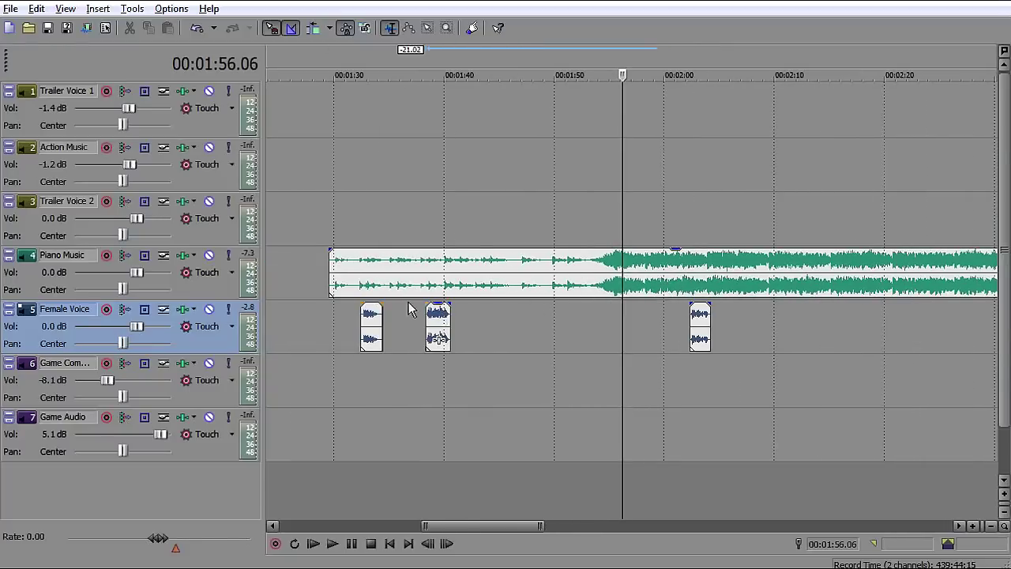
pyautogui.click(588, 273)
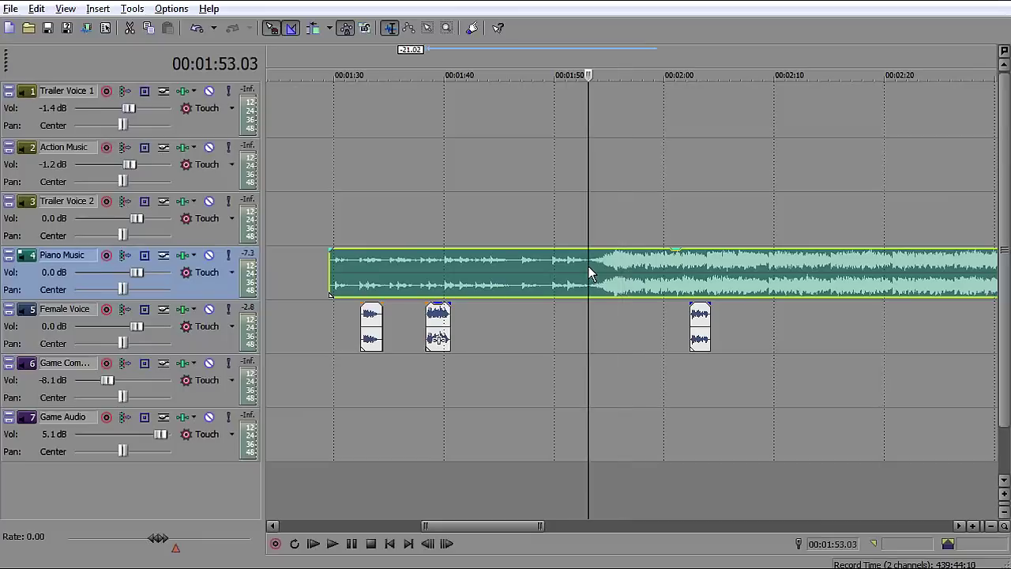
pyautogui.press('s')
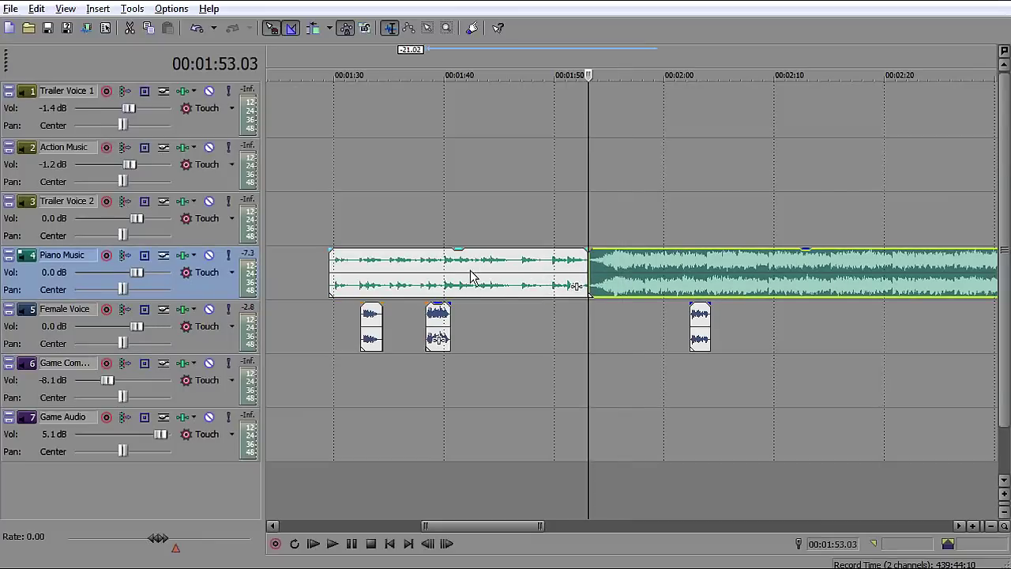
pyautogui.click(425, 273)
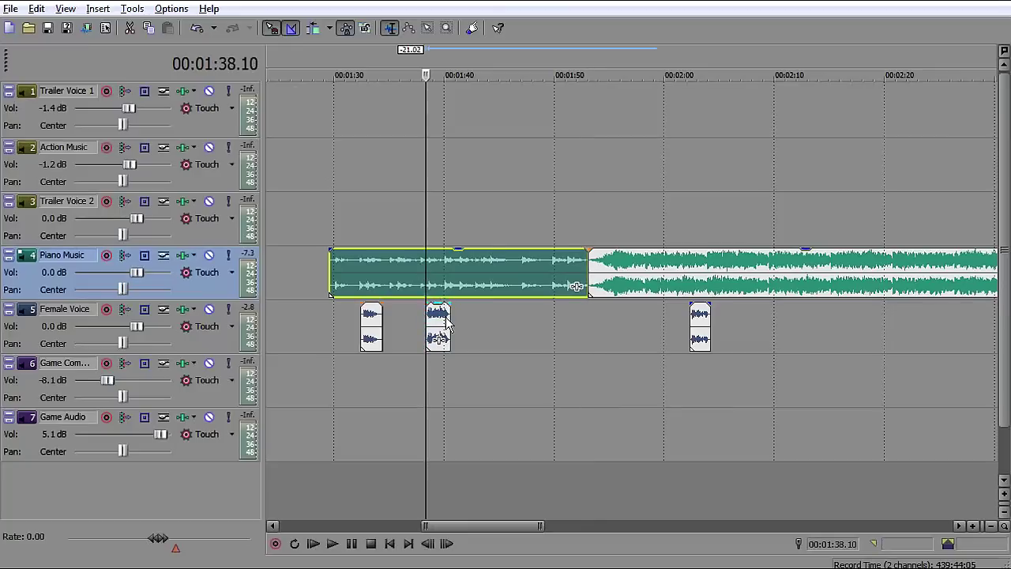
pyautogui.click(667, 273)
pyautogui.click(699, 327)
# Step: Scroll the timeline from the piano section to the Game clips around 04:55
pyautogui.click(695, 273)
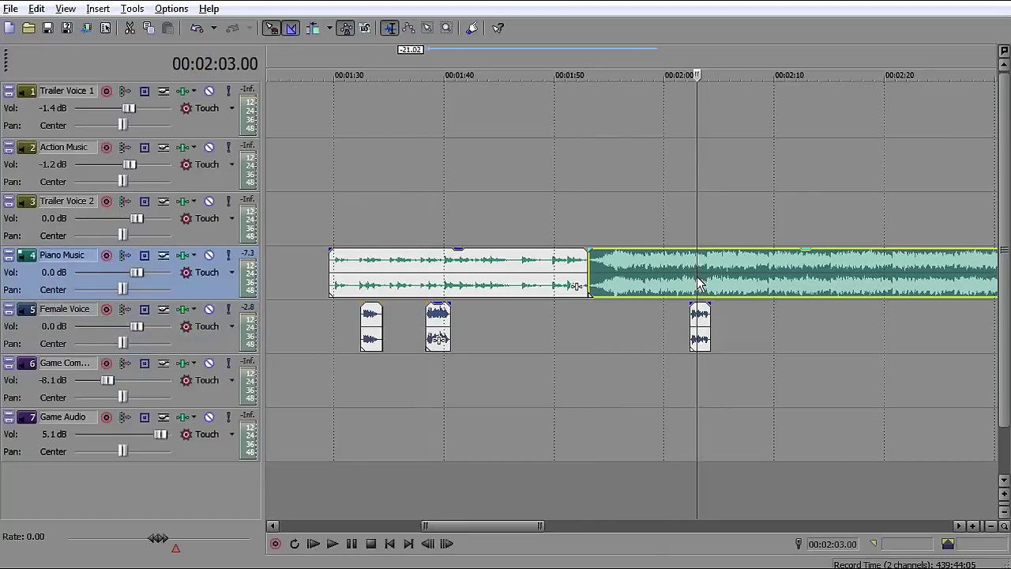
pyautogui.click(699, 326)
pyautogui.click(629, 273)
pyautogui.scroll(-4, 756, 316)
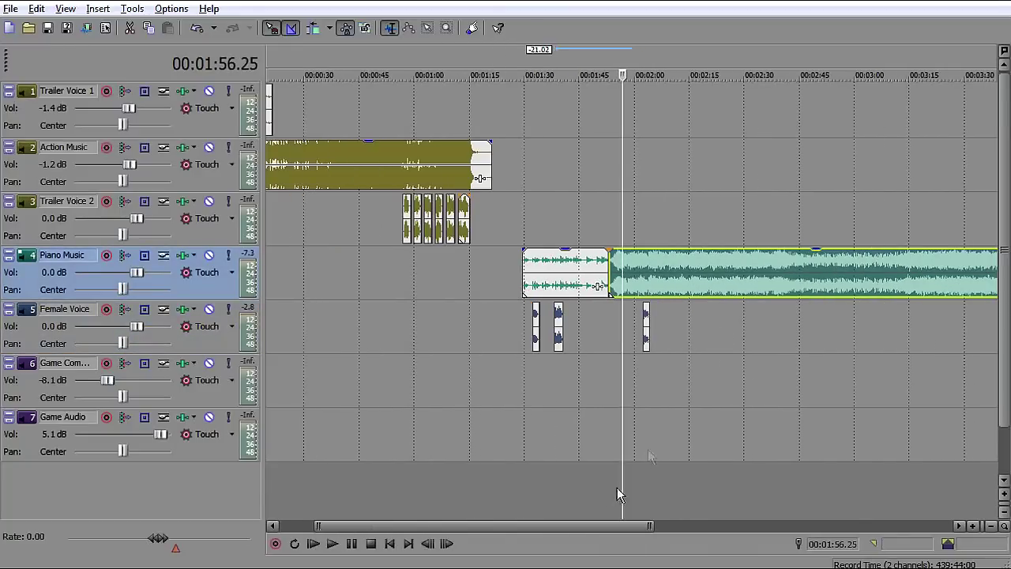
pyautogui.moveTo(514, 526); pyautogui.dragTo(821, 519)
pyautogui.click(605, 310)
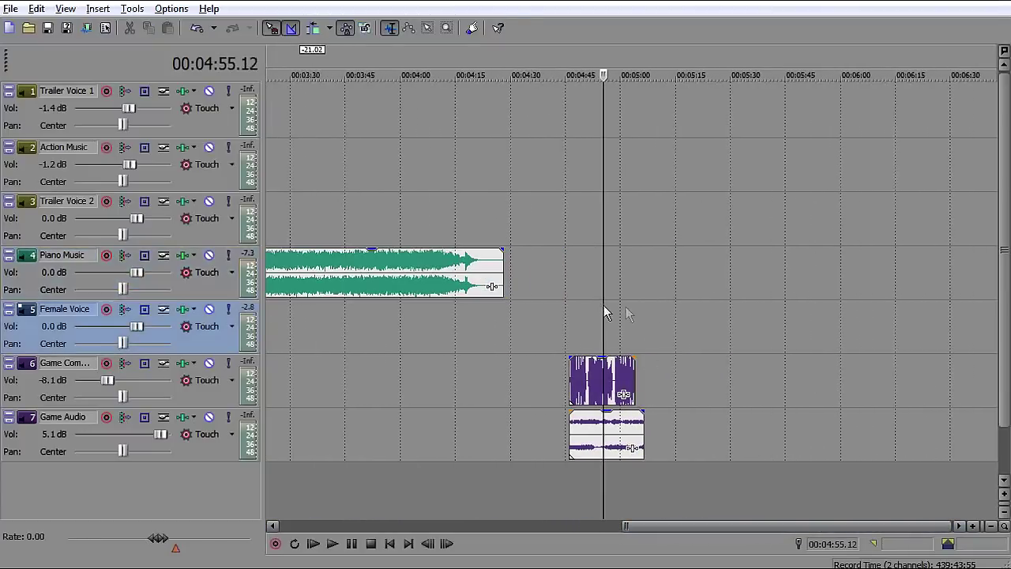
pyautogui.scroll(5, 704, 302)
pyautogui.scroll(2, 697, 298)
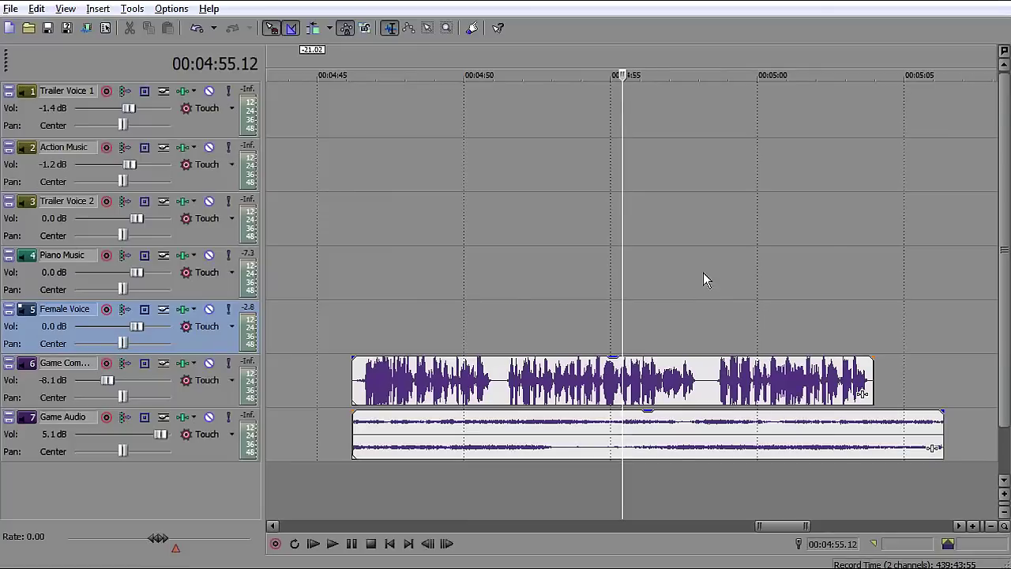
# Step: Listen to the Game Audio track soloed, then the Game Commentary track soloed, from 04:46
pyautogui.click(354, 436)
pyautogui.click(227, 419)
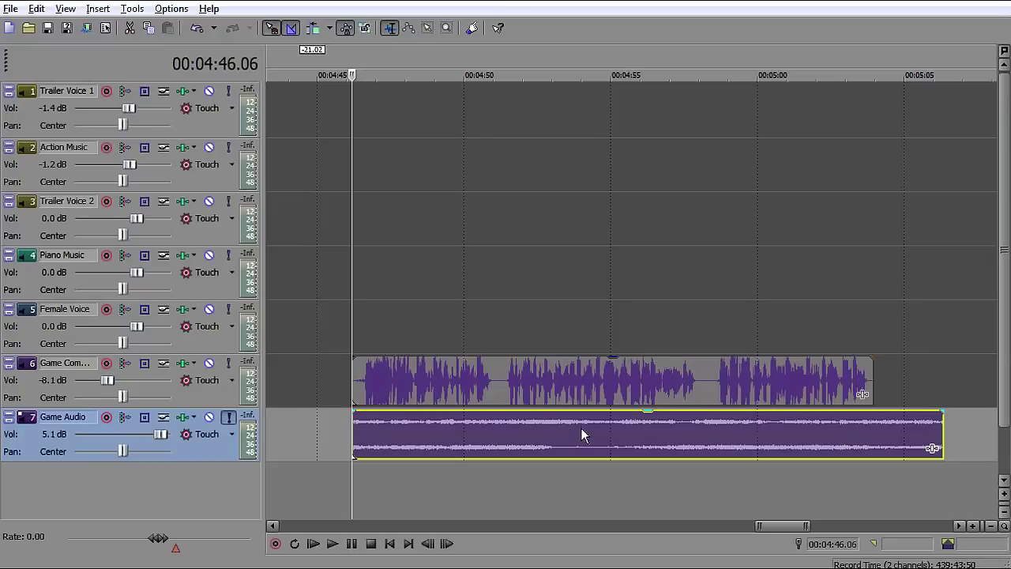
pyautogui.press('space')
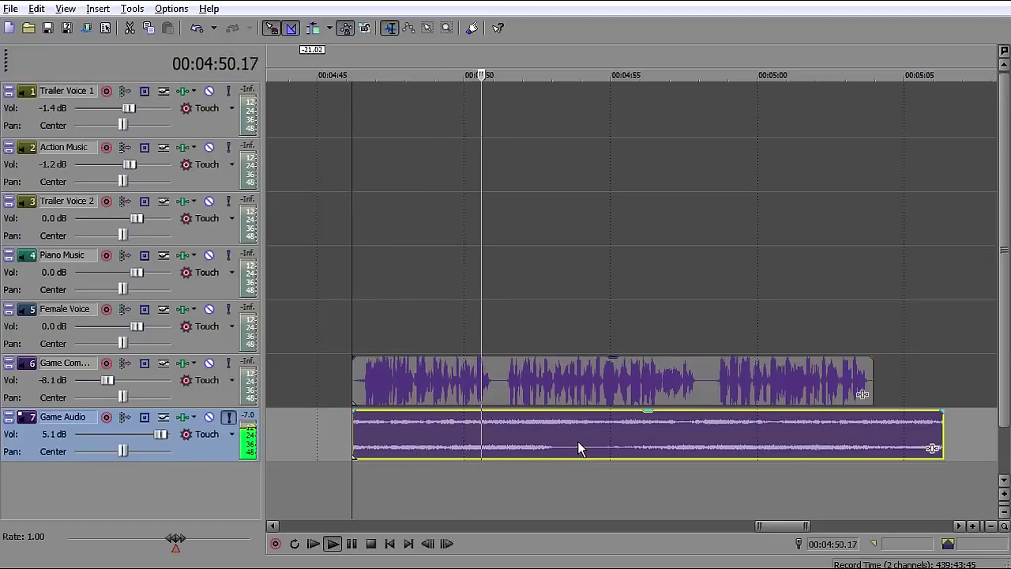
pyautogui.press('space')
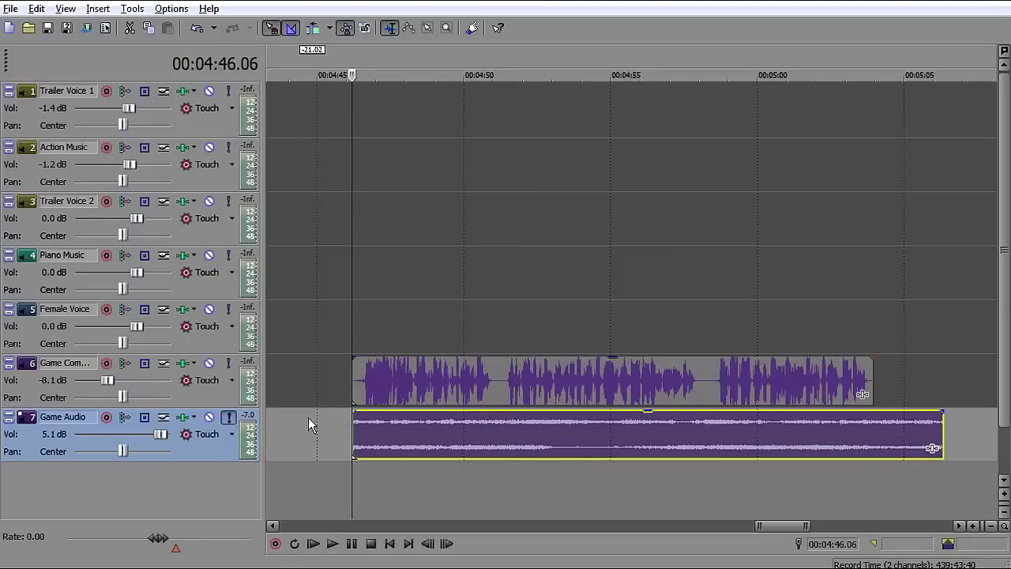
pyautogui.click(229, 418)
pyautogui.click(229, 364)
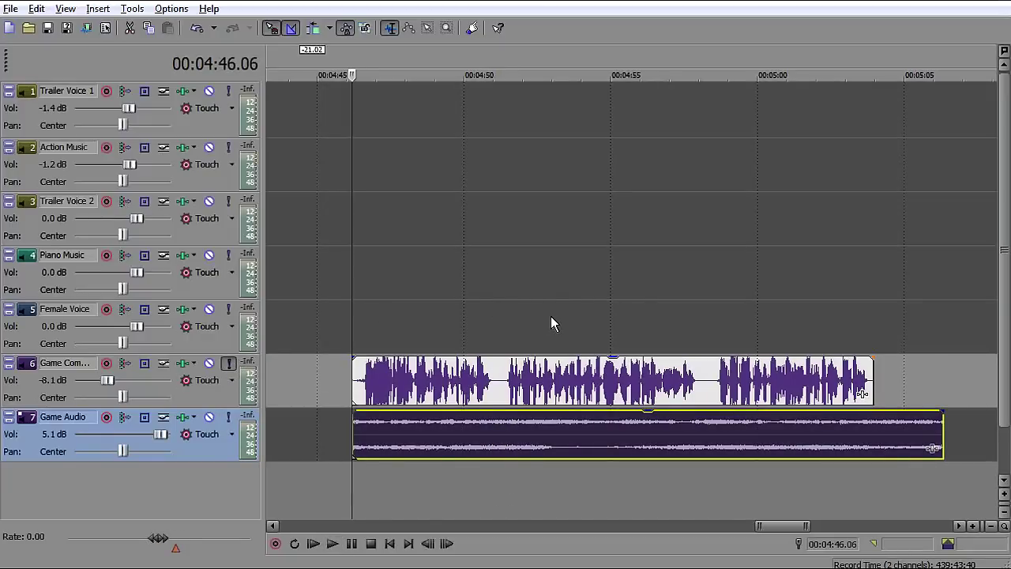
pyautogui.press('space')
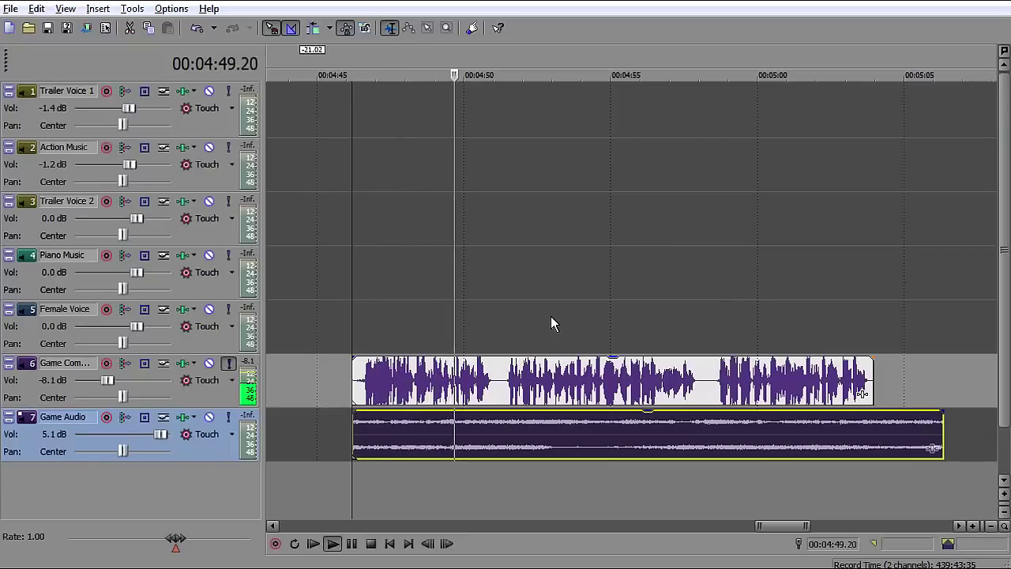
pyautogui.press('space')
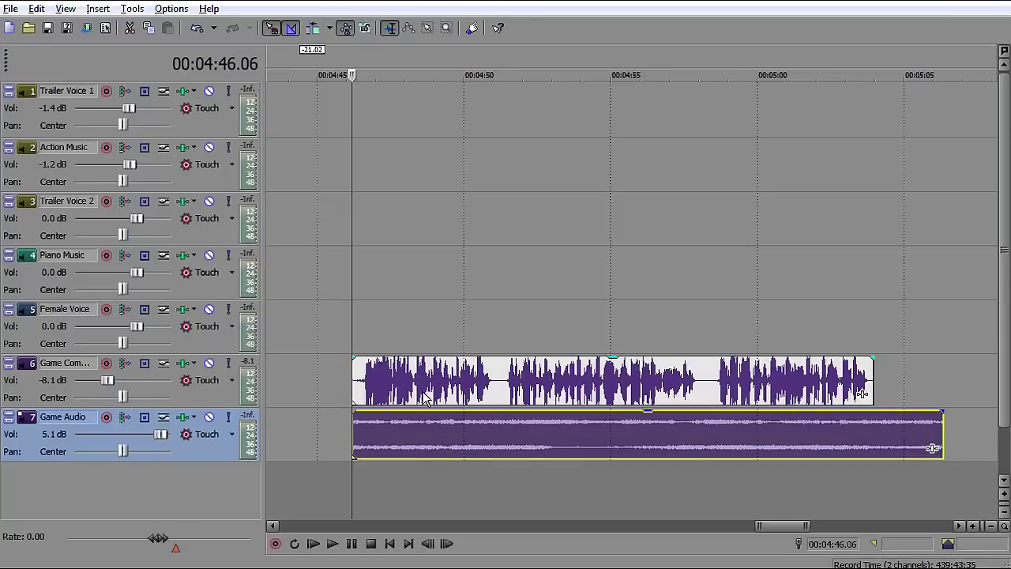
# Step: Boost Game Commentary's EQ band 3 to about +9.1 dB at 1,377 Hz
pyautogui.click(421, 434)
pyautogui.click(407, 383)
pyautogui.click(375, 392)
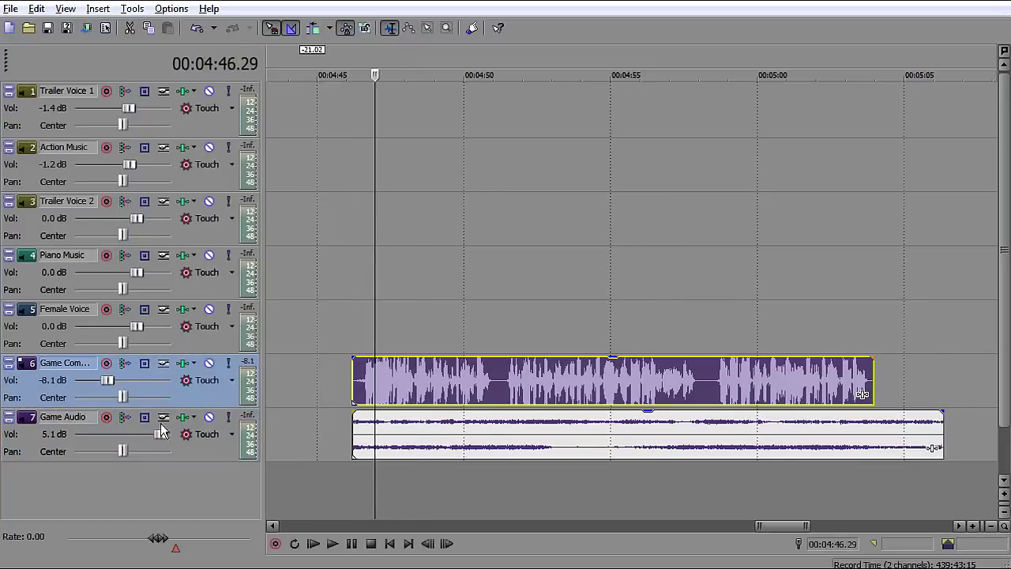
pyautogui.click(365, 387)
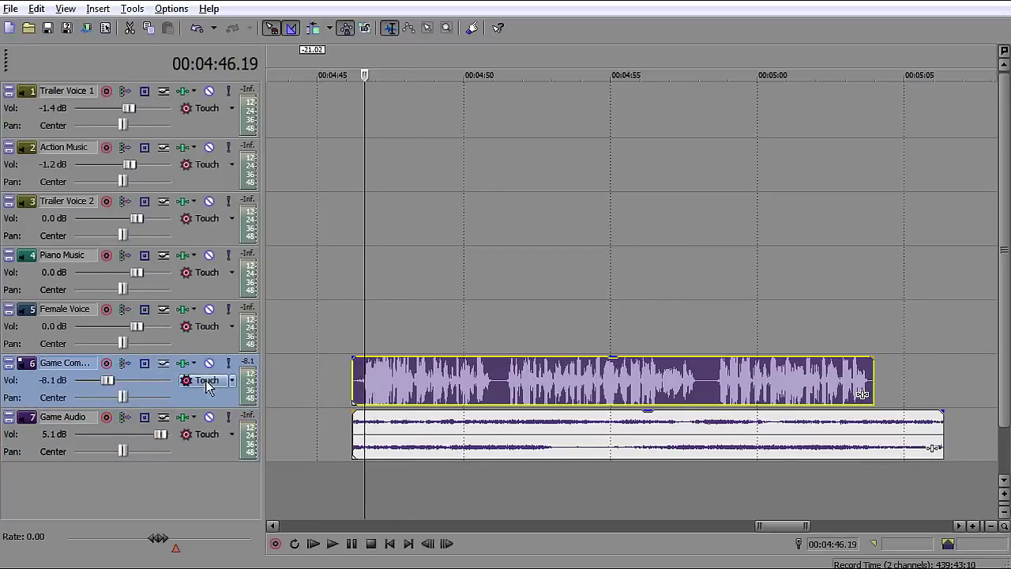
pyautogui.click(186, 364)
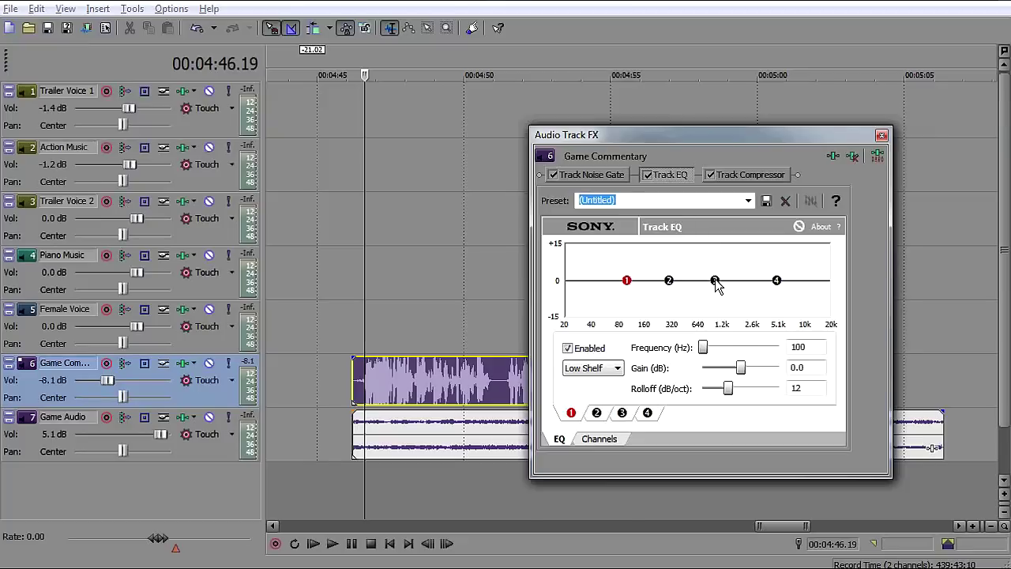
pyautogui.moveTo(714, 281); pyautogui.dragTo(728, 298)
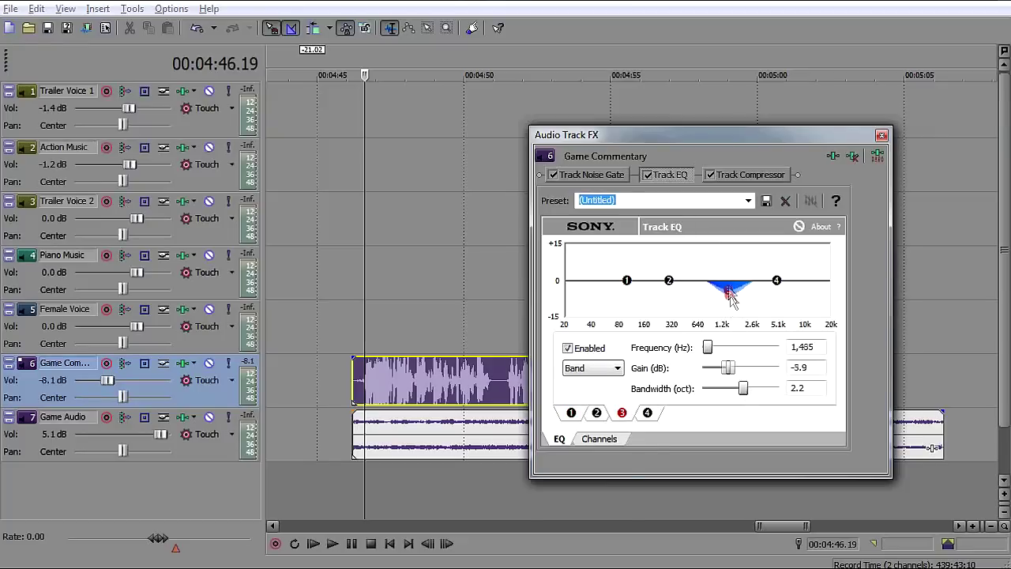
pyautogui.moveTo(731, 297); pyautogui.dragTo(729, 270)
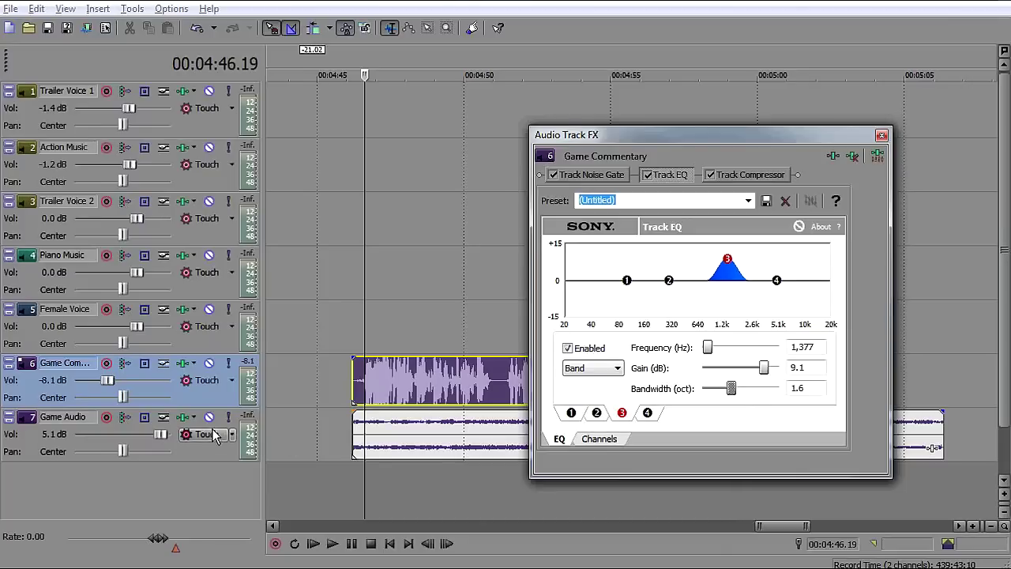
# Step: Cut Game Audio's EQ band 3 to -11.4 dB at 1,349 Hz and close the effects window
pyautogui.click(194, 427)
pyautogui.moveTo(713, 280); pyautogui.dragTo(725, 299)
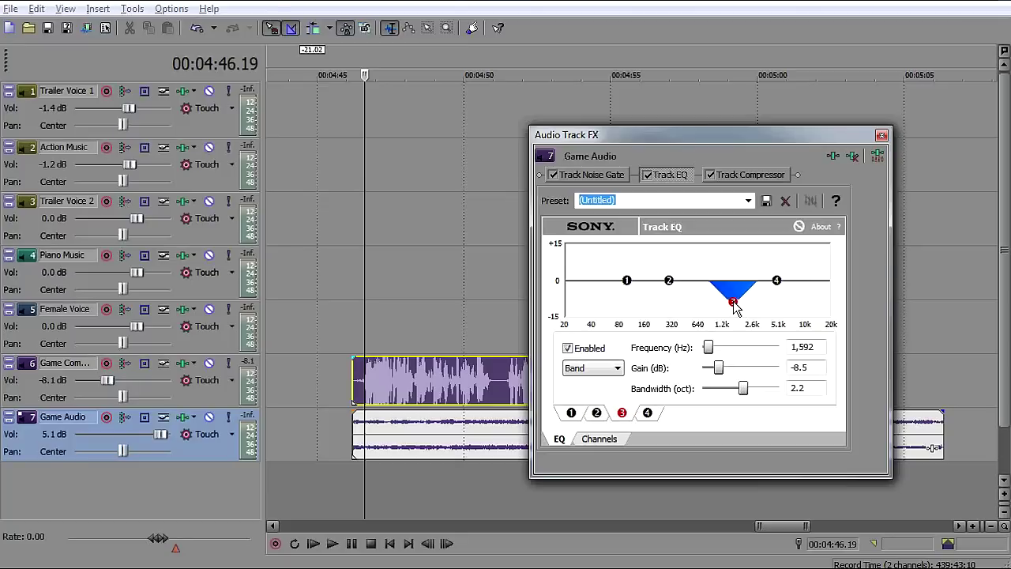
pyautogui.click(355, 384)
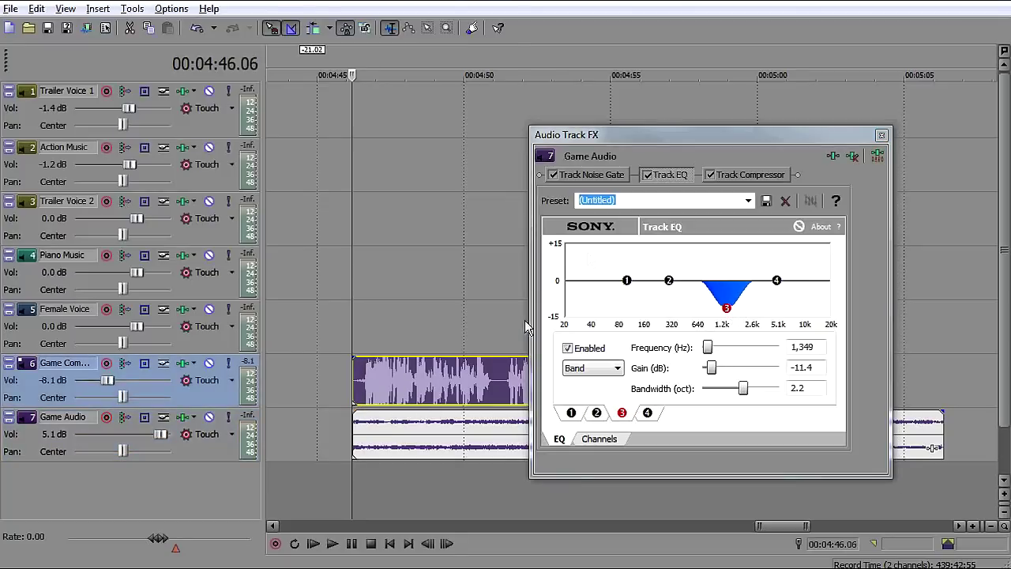
pyautogui.click(881, 136)
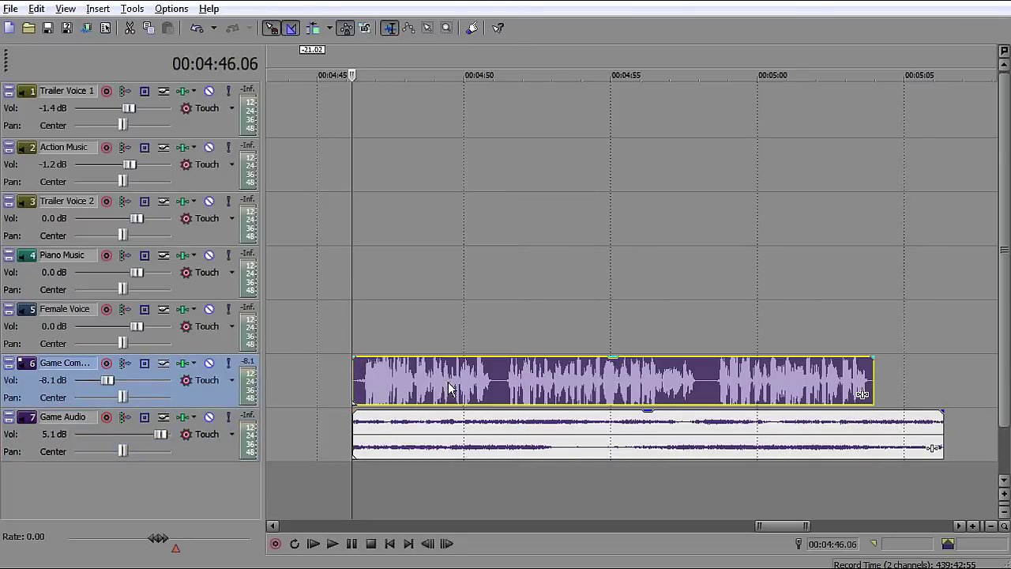
# Step: Play the commentary passage to hear the EQ changes
pyautogui.scroll(2, 687, 381)
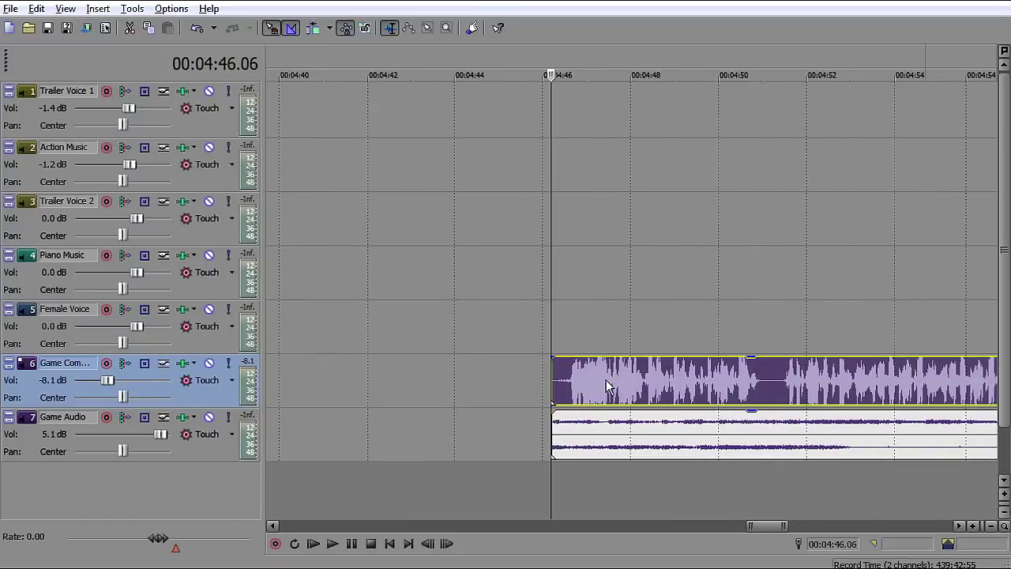
pyautogui.hscroll(2, 619, 351)
pyautogui.press('space')
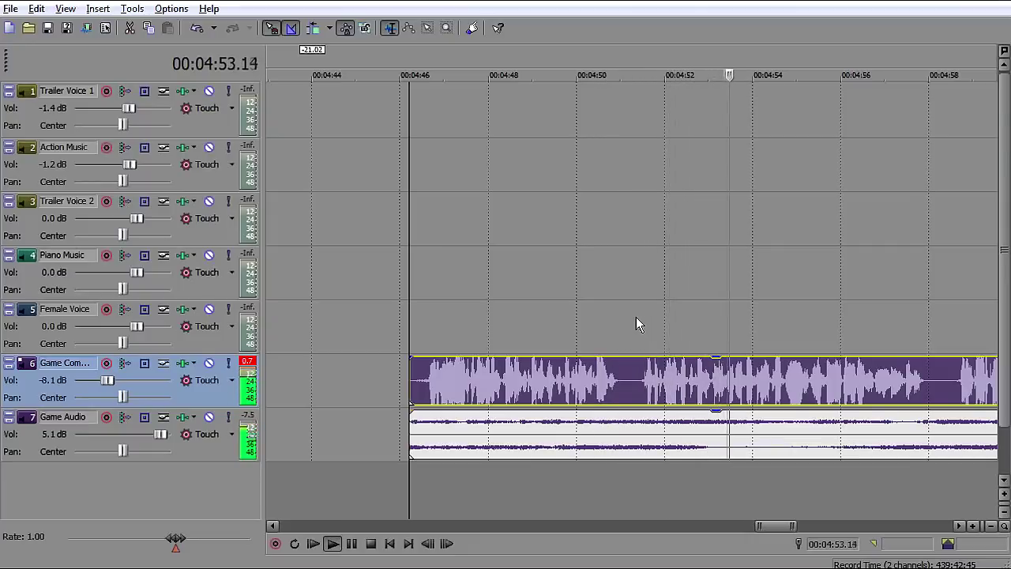
pyautogui.press('space')
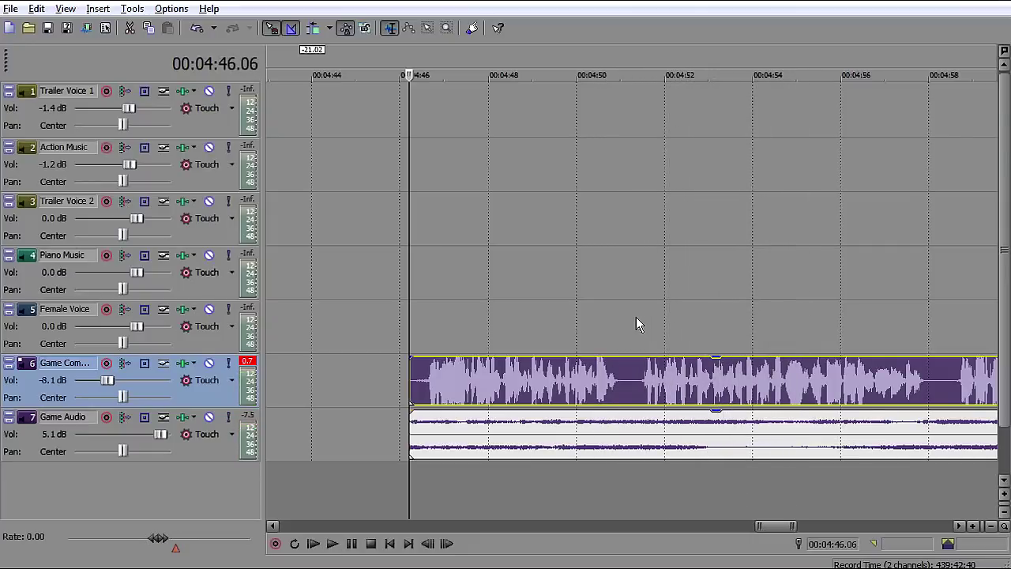
# Step: Switch off the Game Commentary track EQ for comparison
pyautogui.click(183, 362)
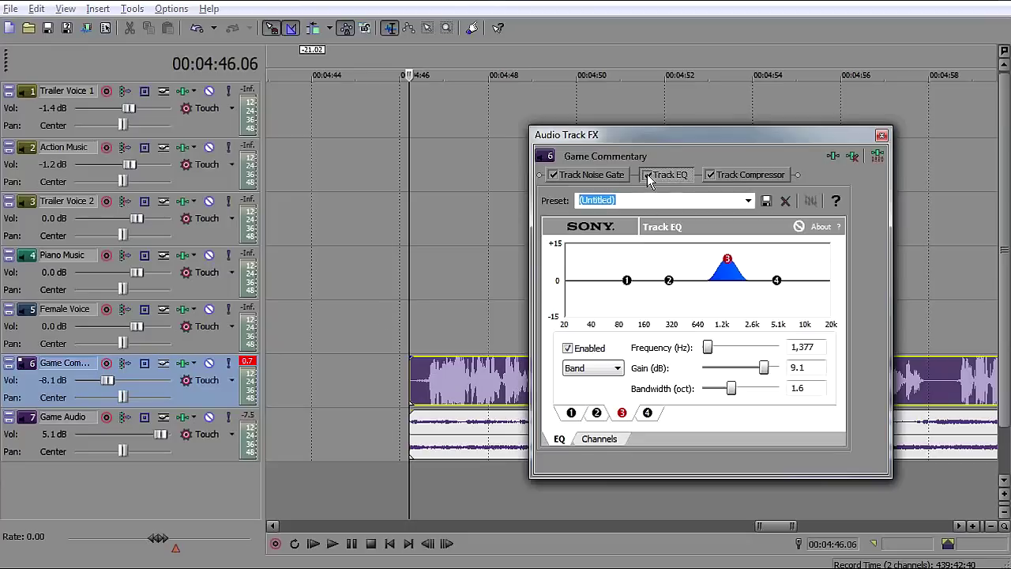
pyautogui.click(188, 422)
pyautogui.click(649, 174)
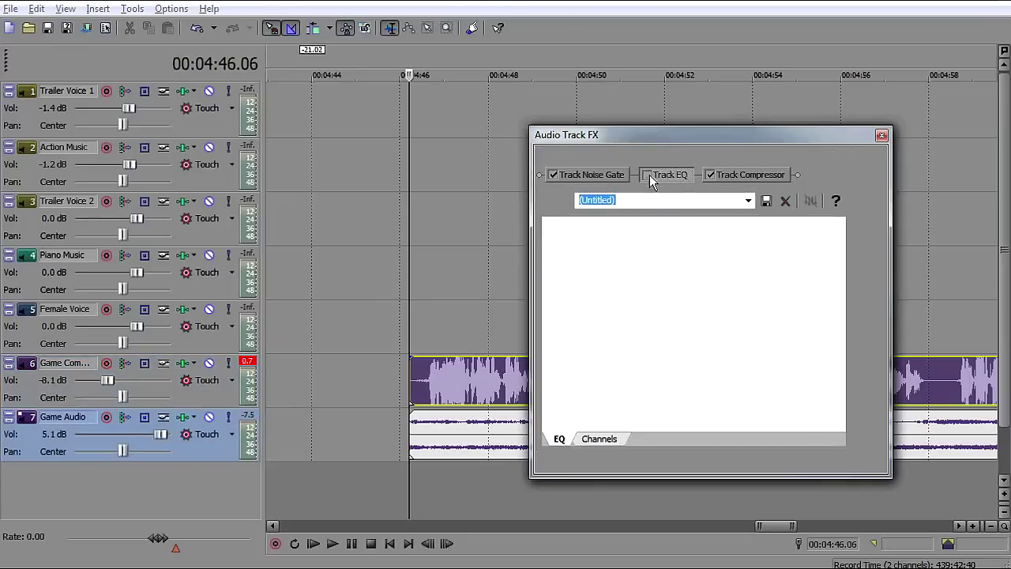
pyautogui.click(883, 135)
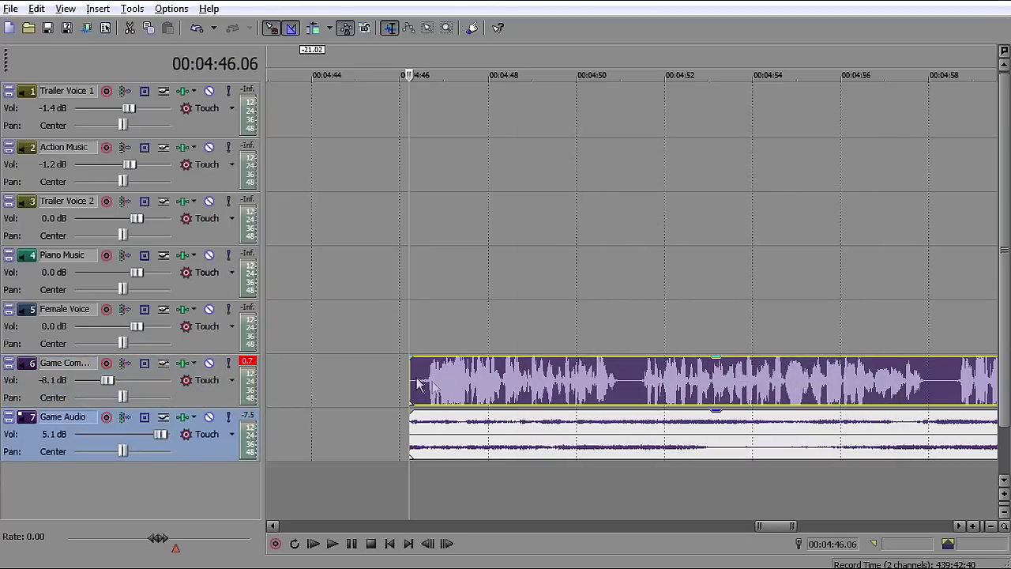
# Step: Replay the passage without the EQ, then zoom the timeline out
pyautogui.press('space')
pyautogui.press('Up')
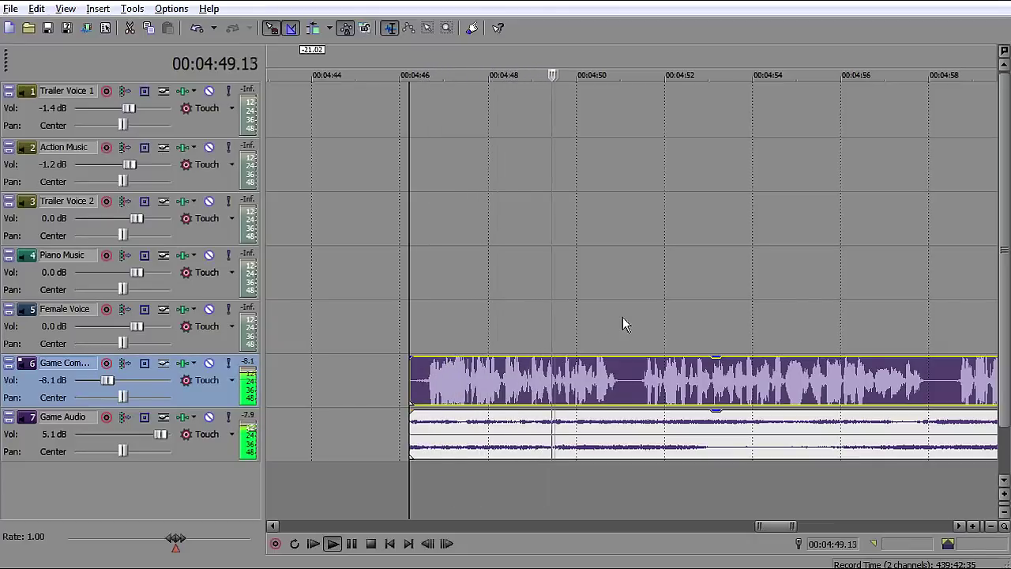
pyautogui.press('space')
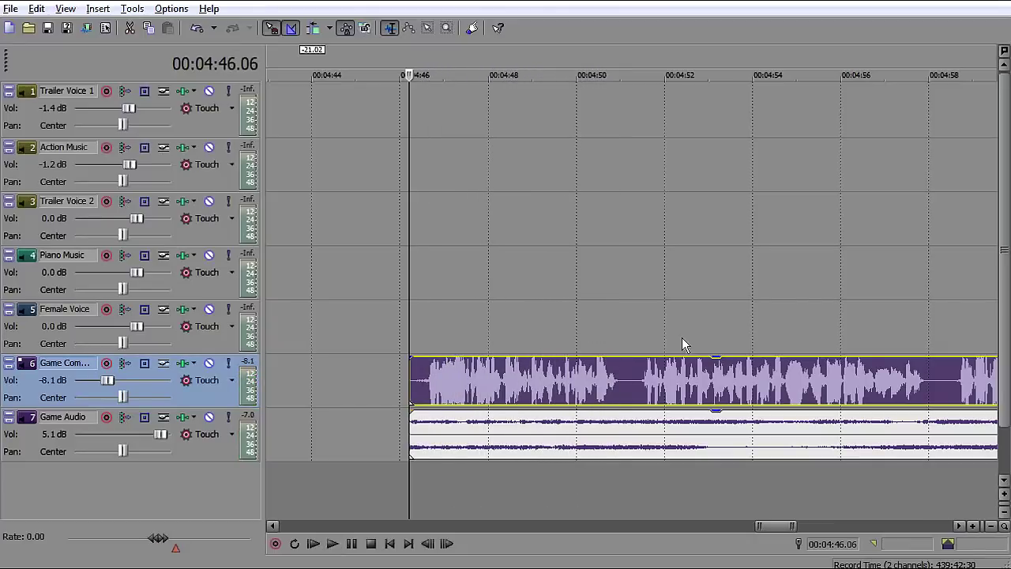
pyautogui.click(629, 383)
pyautogui.scroll(-4, 710, 383)
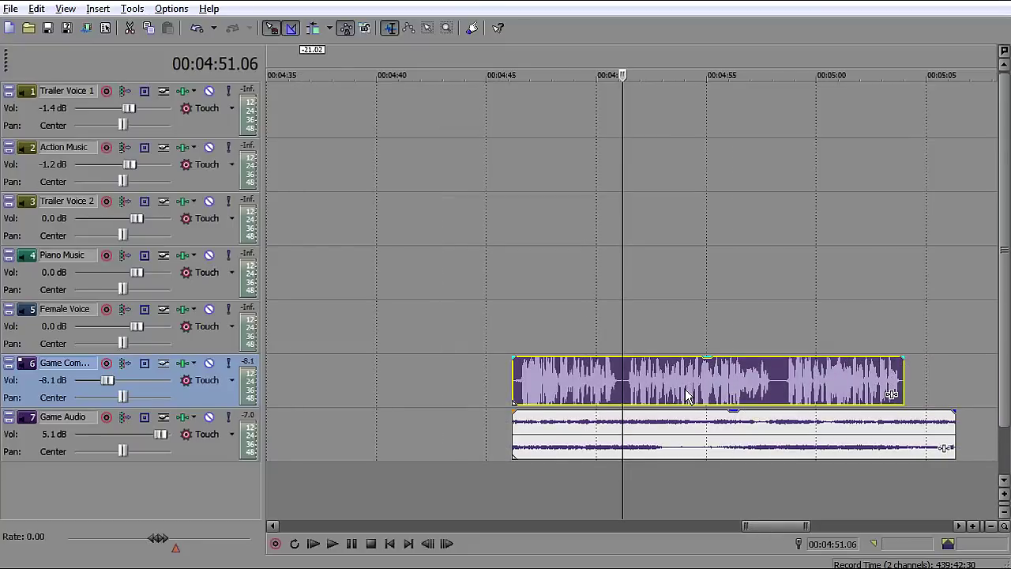
pyautogui.scroll(-5, 681, 385)
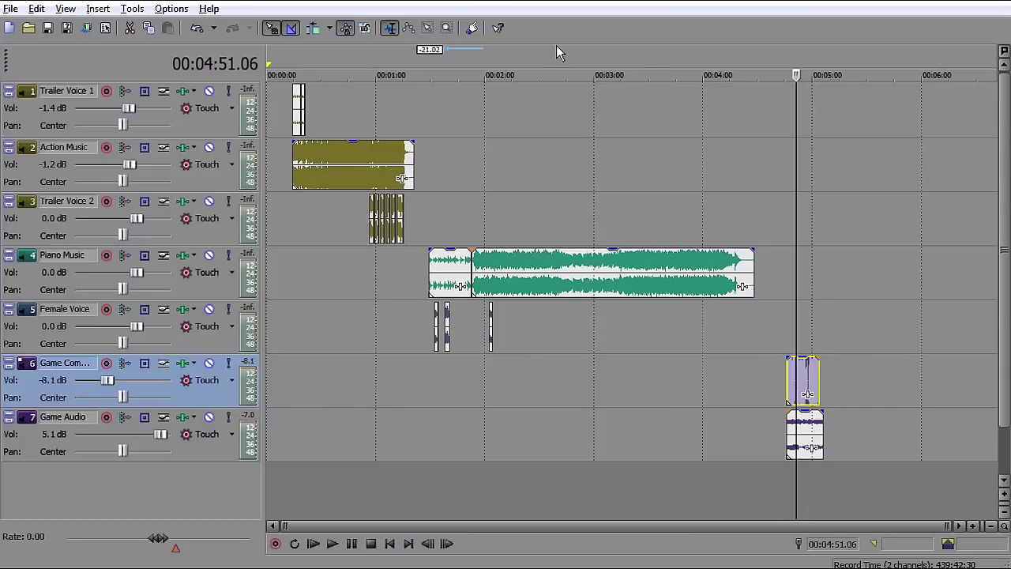
pyautogui.moveTo(556, 42); pyautogui.dragTo(558, 310)
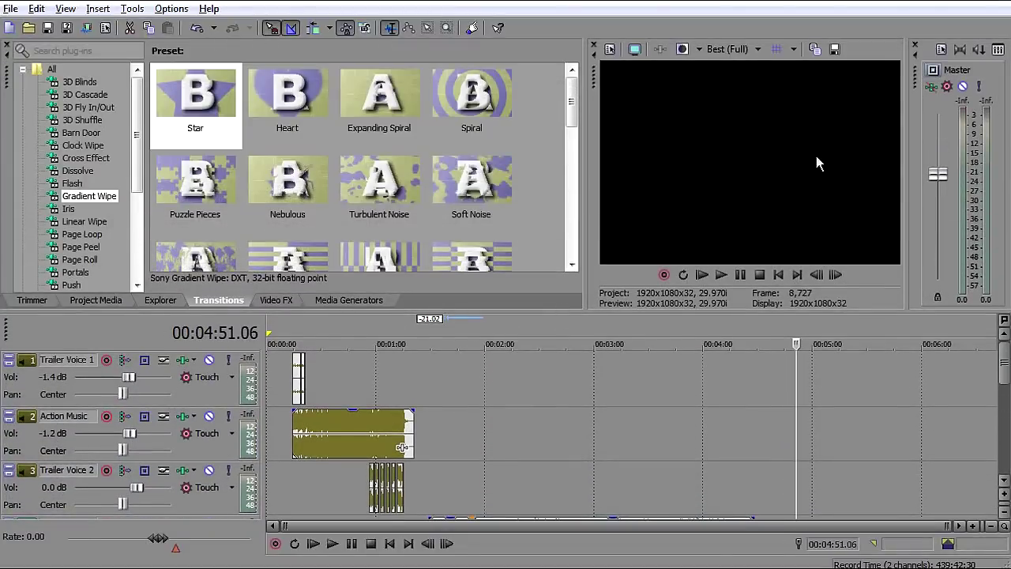
pyautogui.click(337, 388)
pyautogui.press('space')
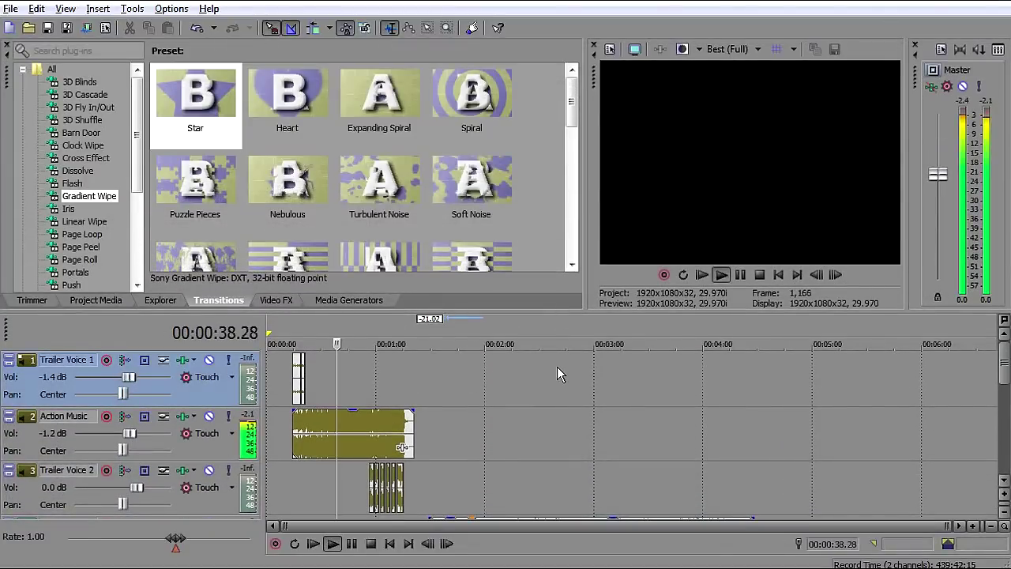
pyautogui.press('space')
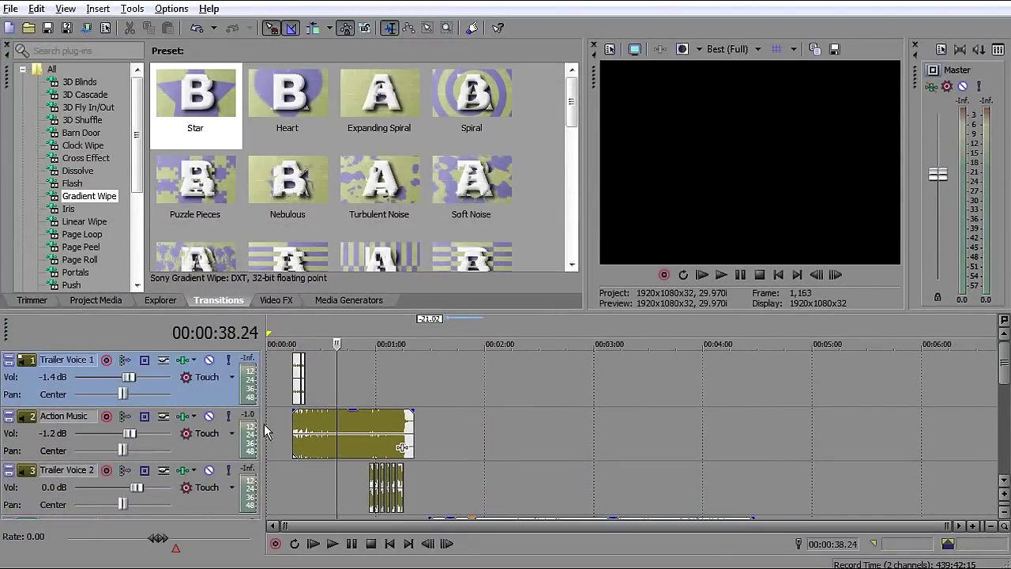
pyautogui.click(296, 338)
pyautogui.scroll(4, 296, 340)
pyautogui.press('space')
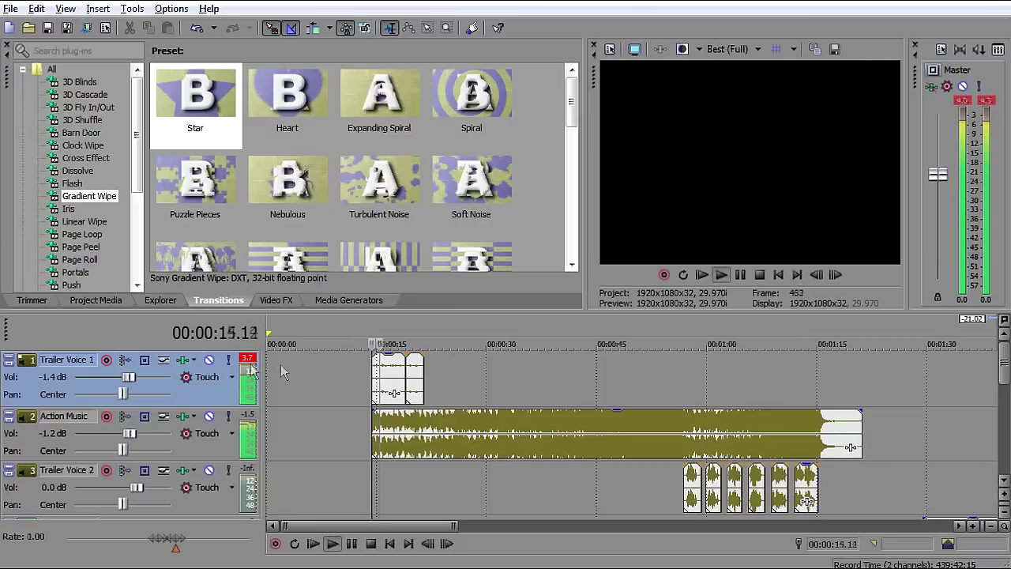
pyautogui.press('space')
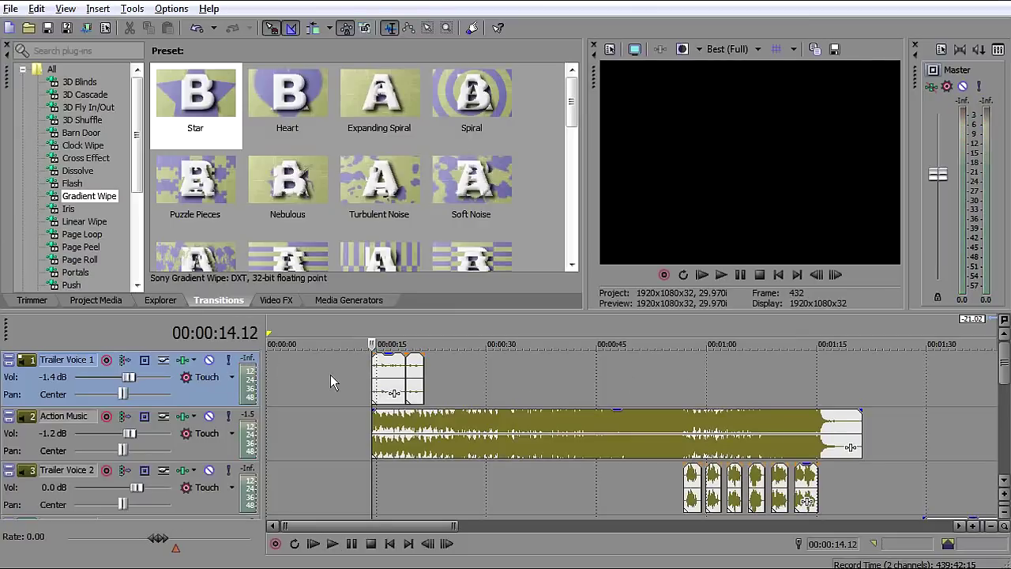
pyautogui.click(184, 360)
pyautogui.click(742, 175)
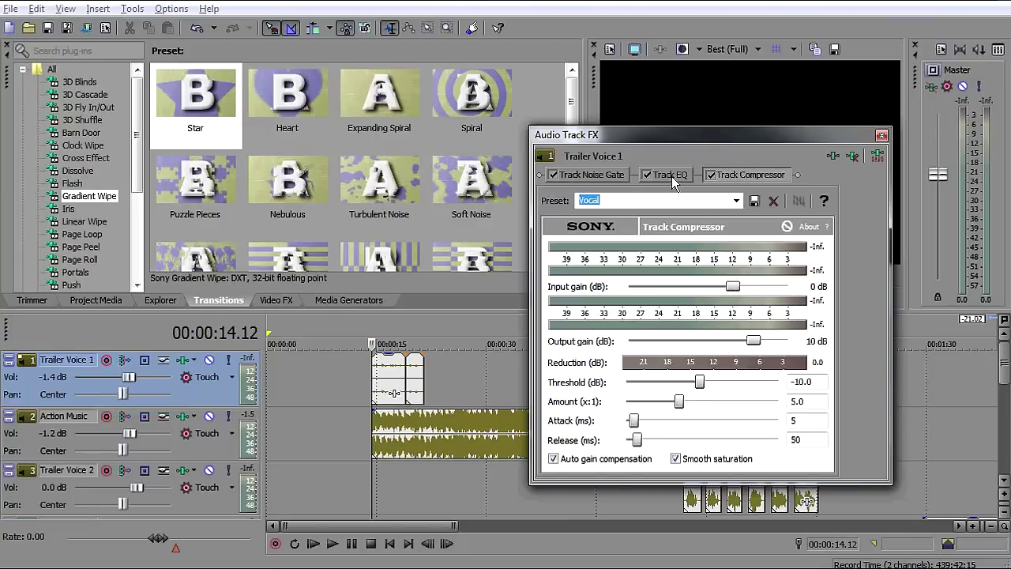
pyautogui.moveTo(745, 139); pyautogui.dragTo(737, 135)
pyautogui.click(668, 176)
pyautogui.click(583, 175)
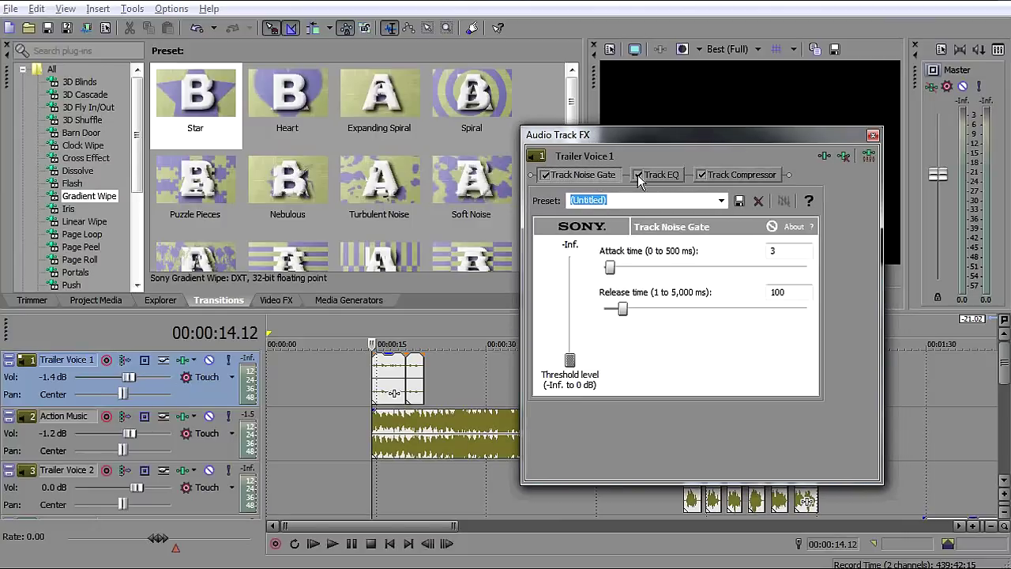
pyautogui.click(658, 174)
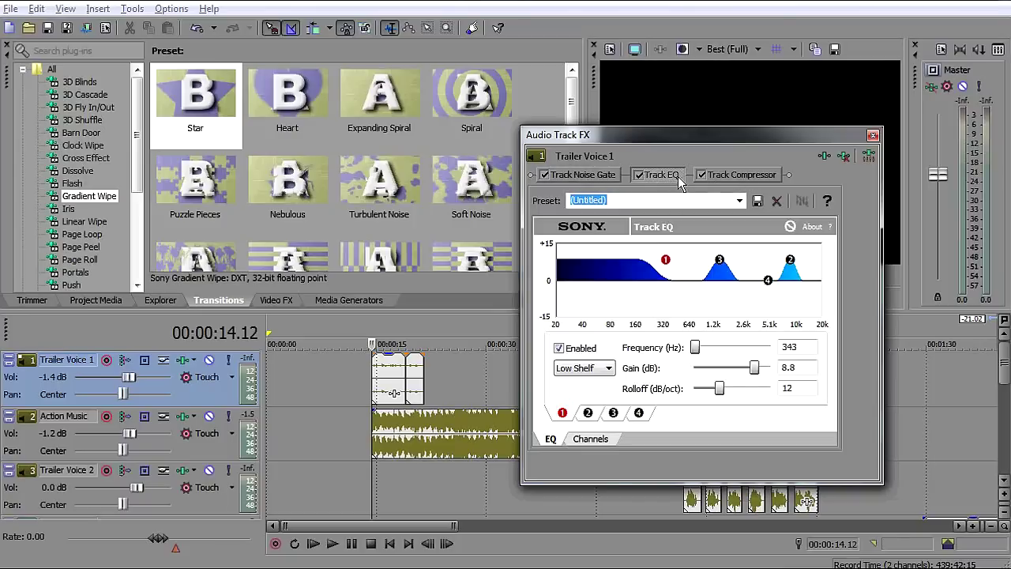
pyautogui.click(872, 135)
pyautogui.moveTo(705, 308); pyautogui.dragTo(730, 27)
pyautogui.click(623, 210)
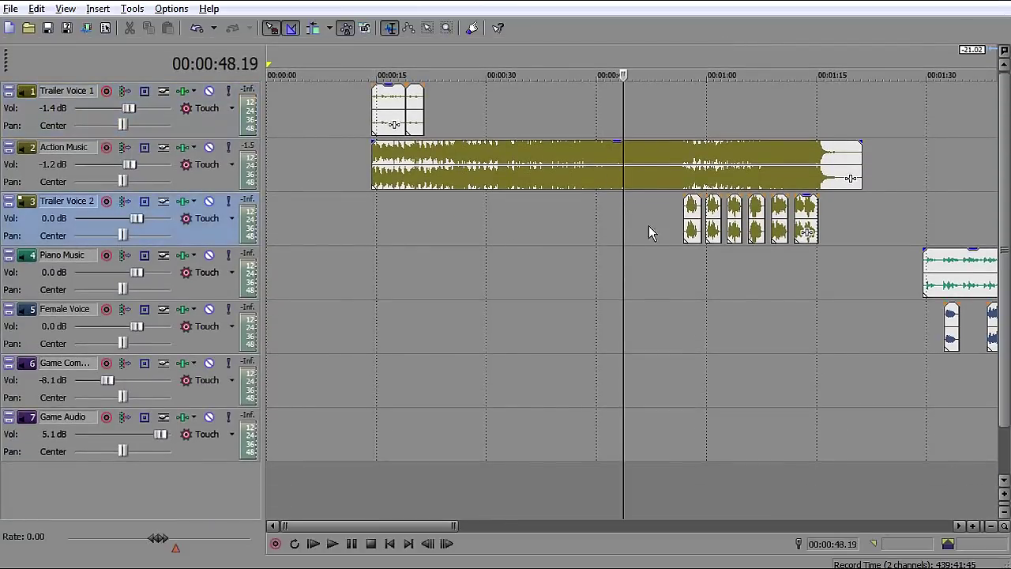
pyautogui.scroll(-4, 644, 229)
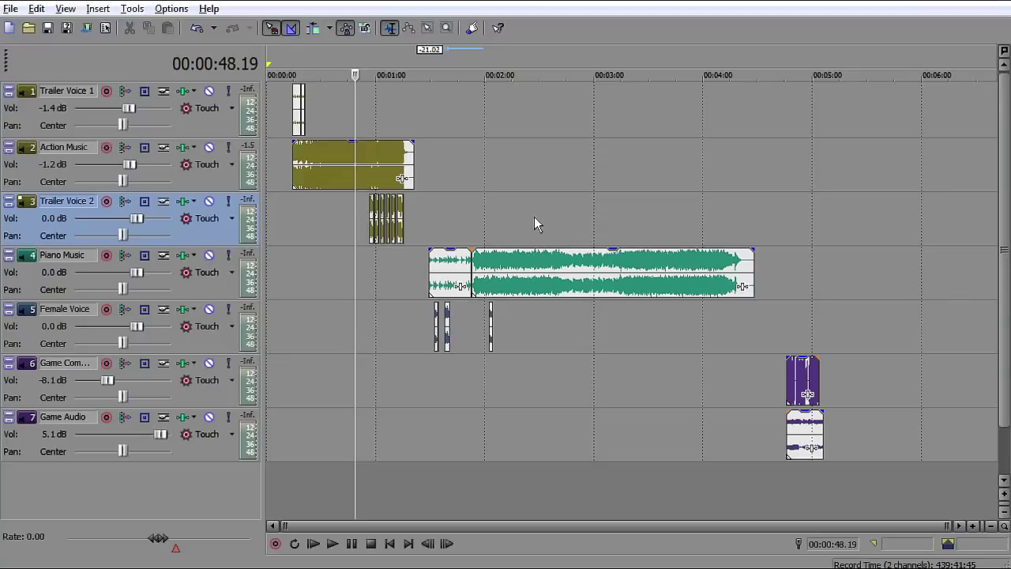